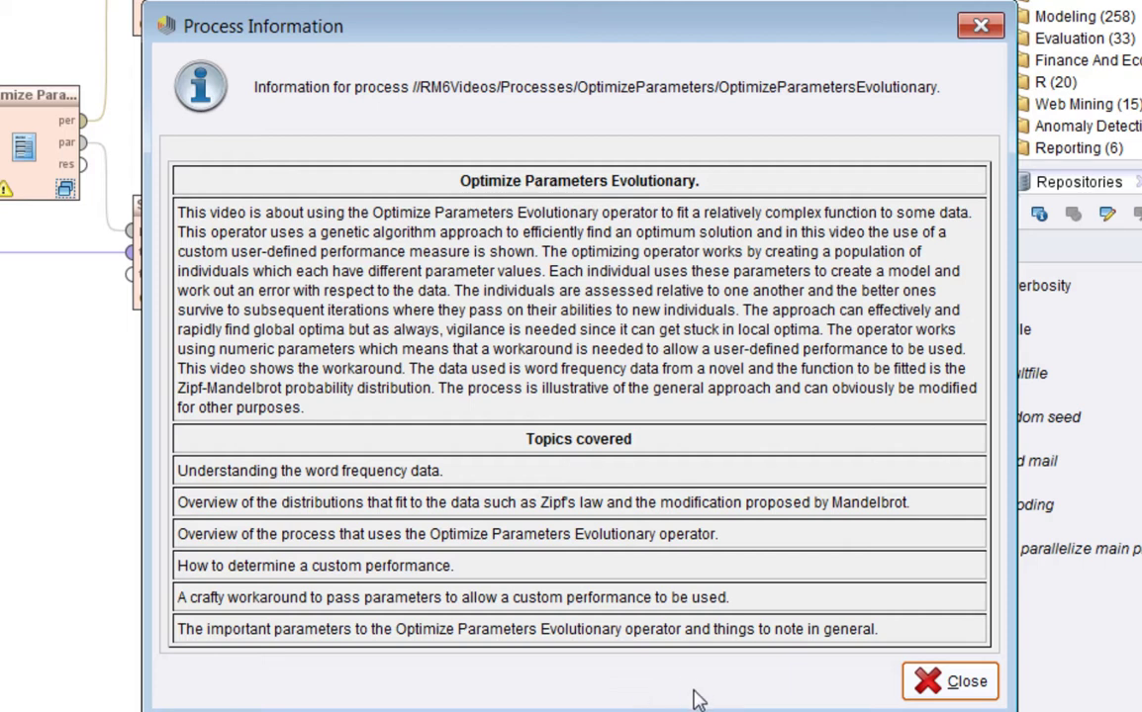
# - Close the process information, select the Read CSV operator and run the process
pyautogui.click(980, 681)
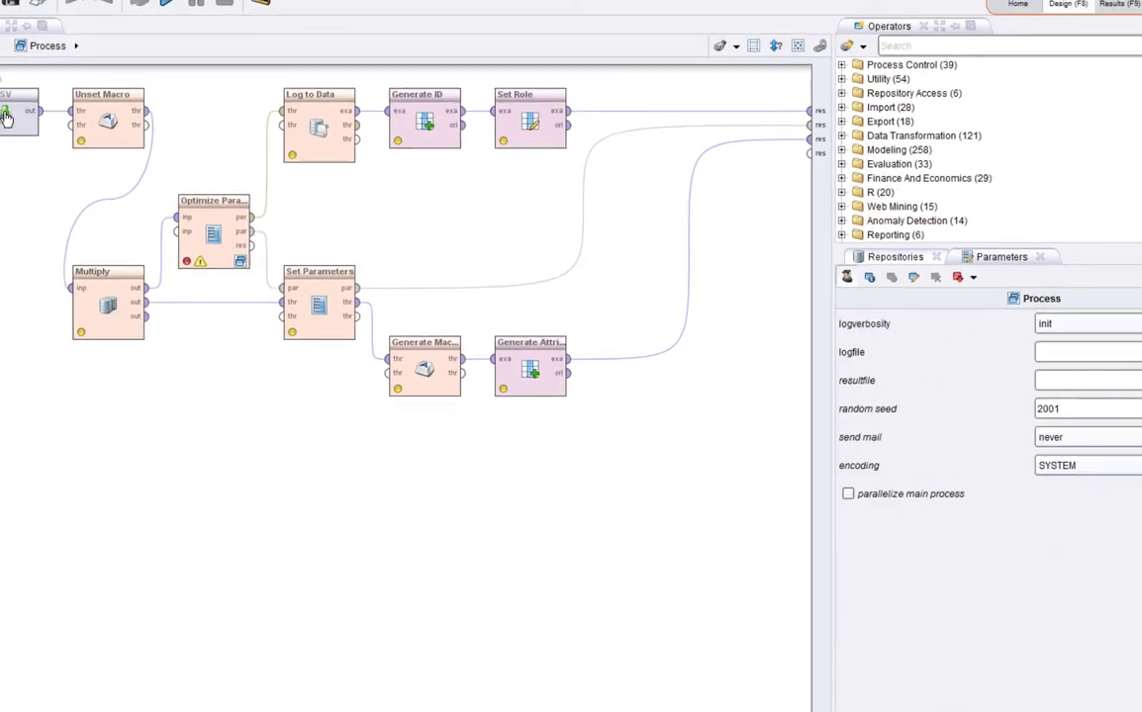
pyautogui.click(5, 116)
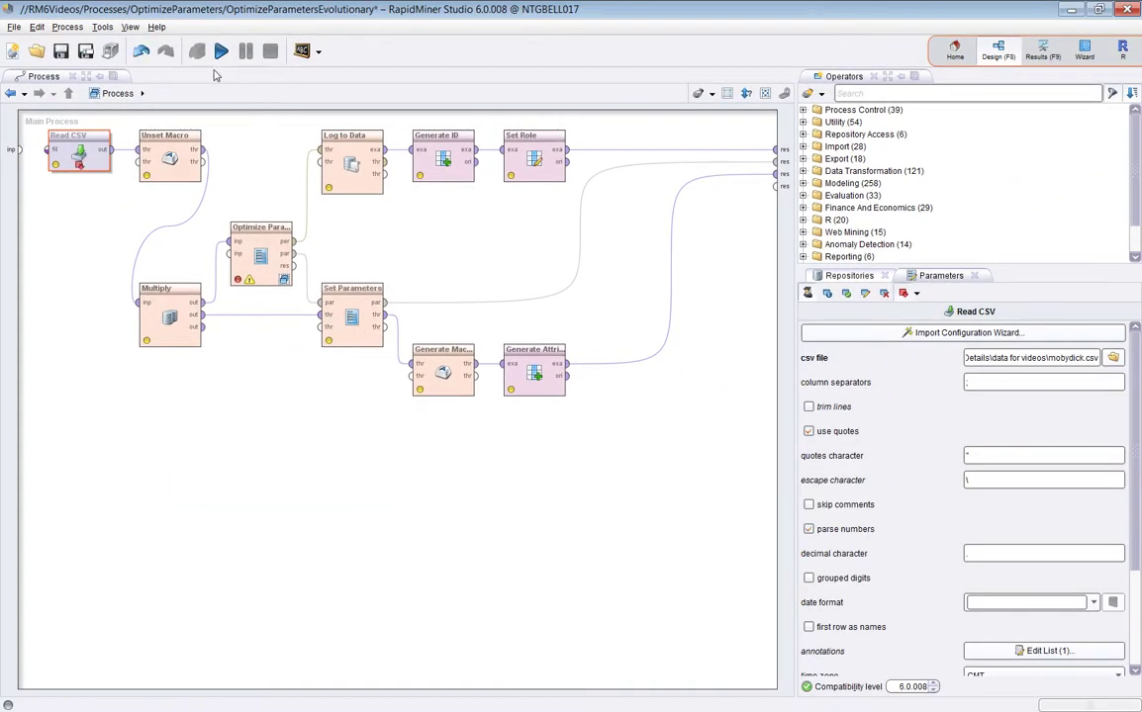
pyautogui.click(220, 51)
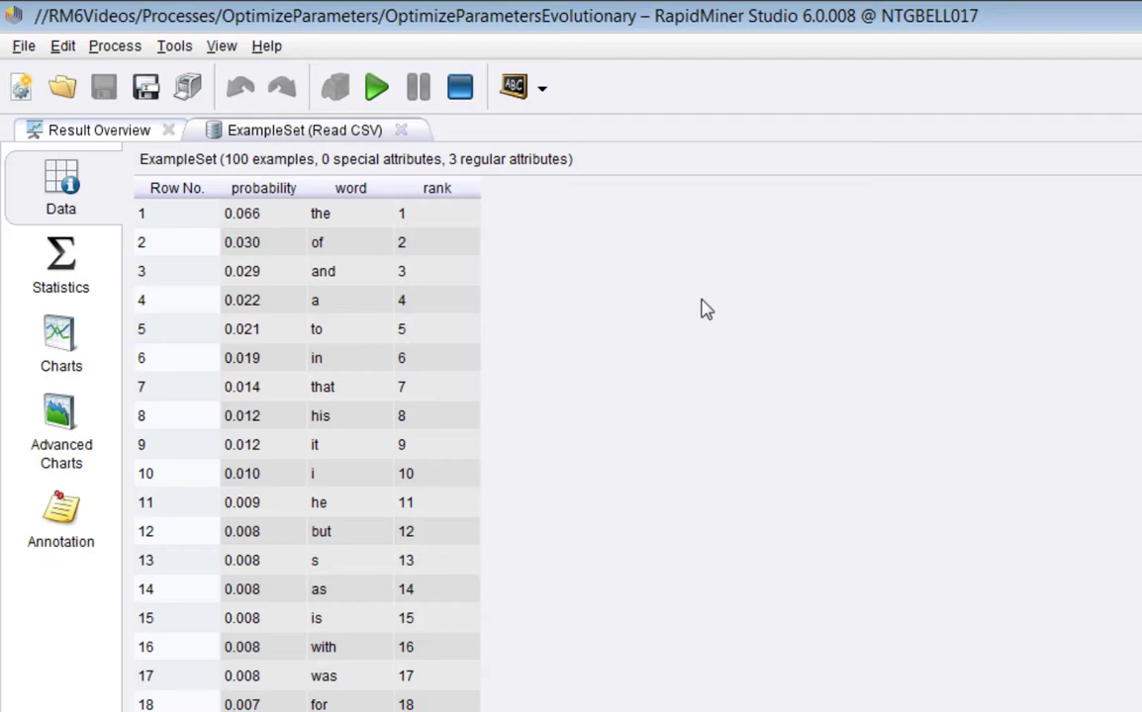
# - Examine the rank, probability and word values in the first rows of the Read CSV results
pyautogui.click(427, 219)
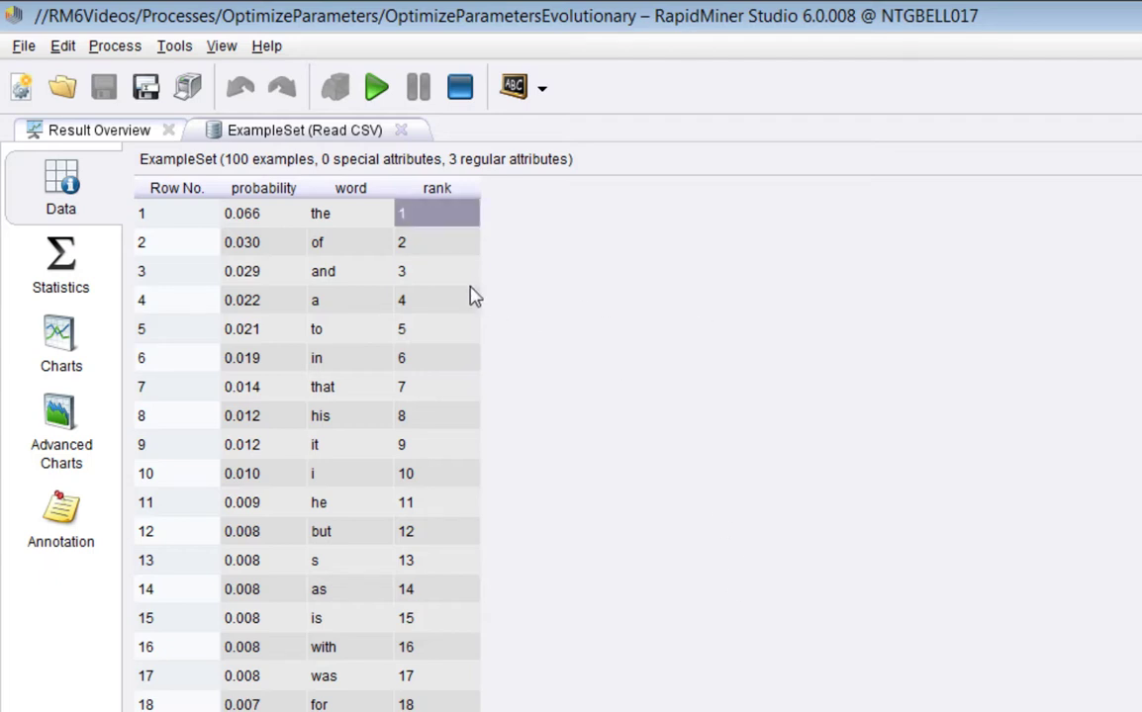
pyautogui.click(411, 245)
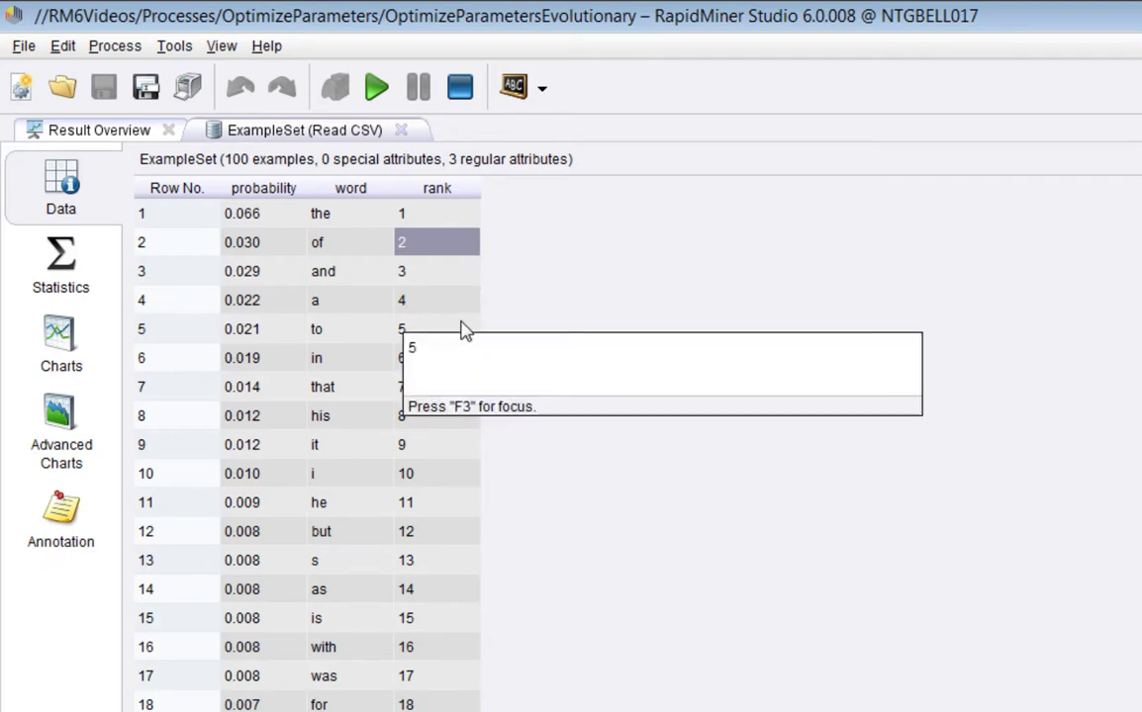
pyautogui.click(269, 247)
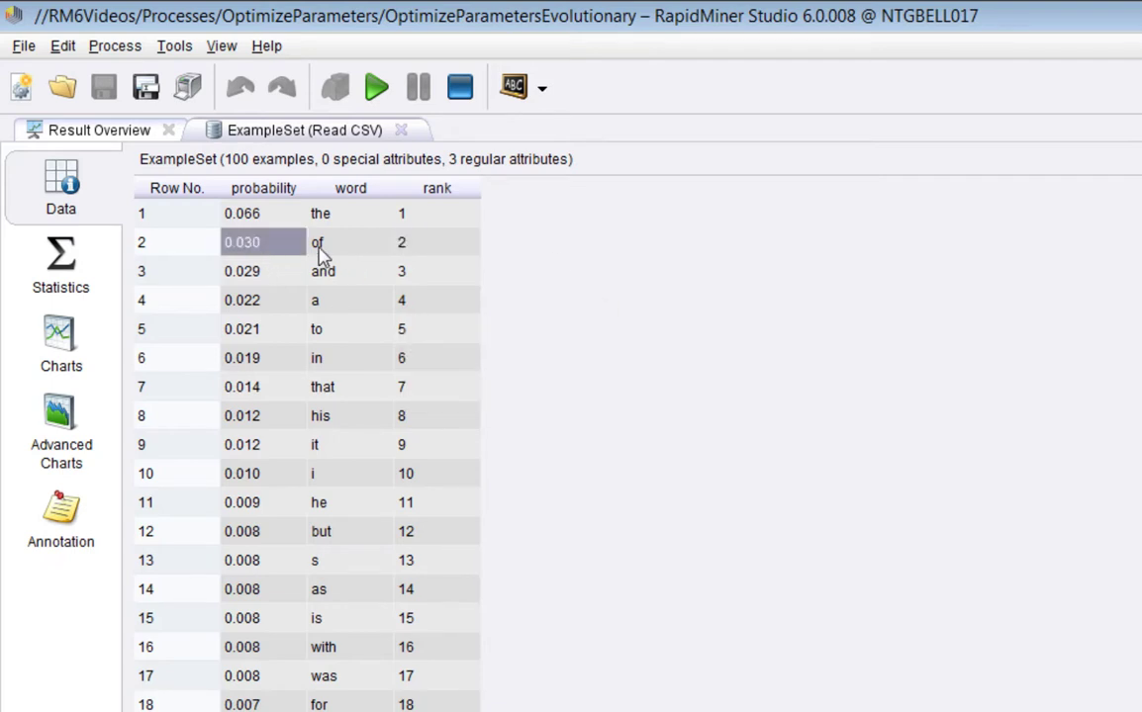
pyautogui.click(327, 248)
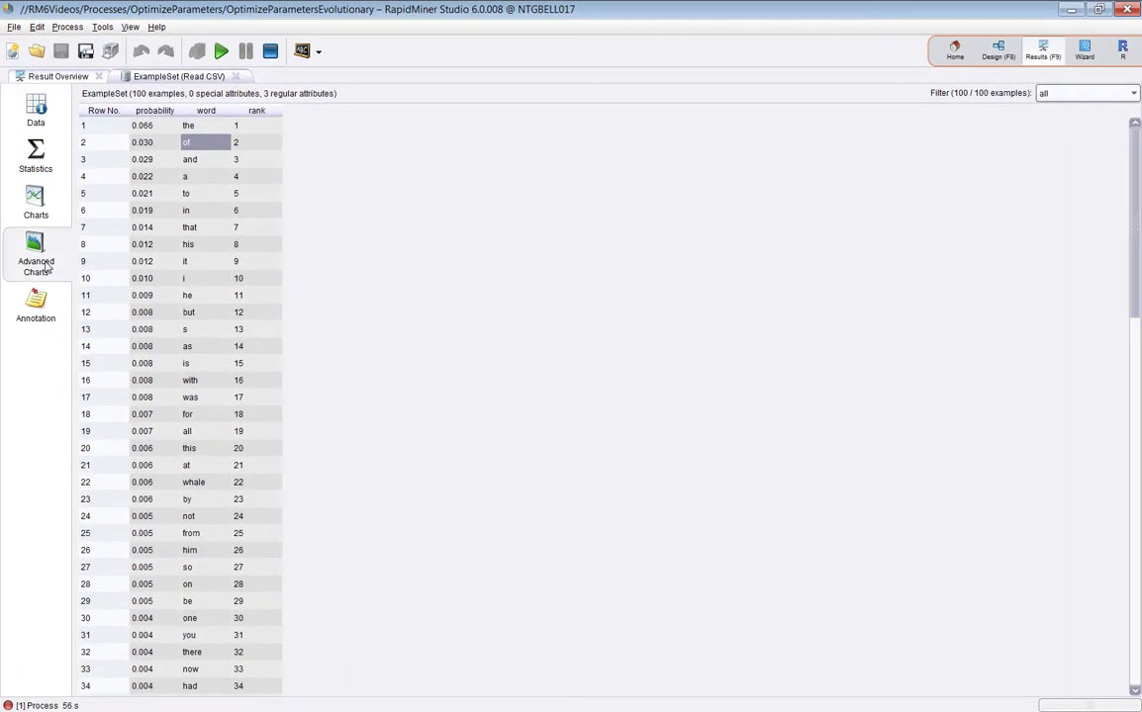
# - Create an advanced chart with rank as the domain dimension and probability on the numerical axis
pyautogui.click(45, 266)
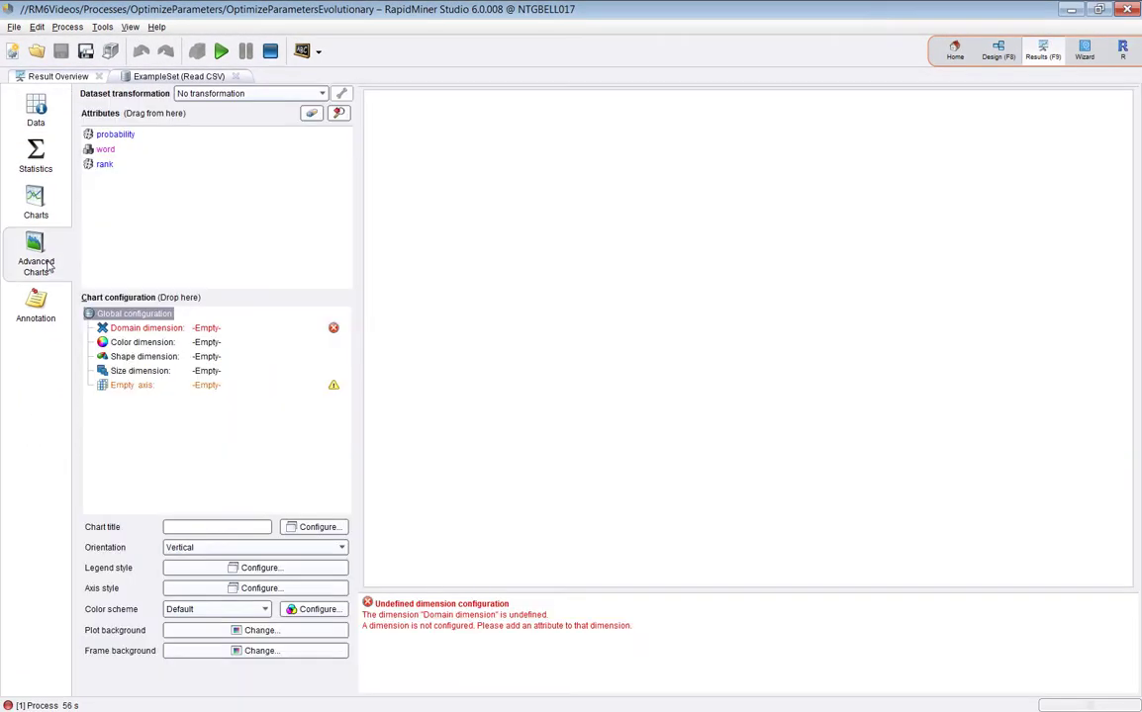
pyautogui.moveTo(104, 163); pyautogui.dragTo(122, 329)
pyautogui.moveTo(111, 135); pyautogui.dragTo(121, 387)
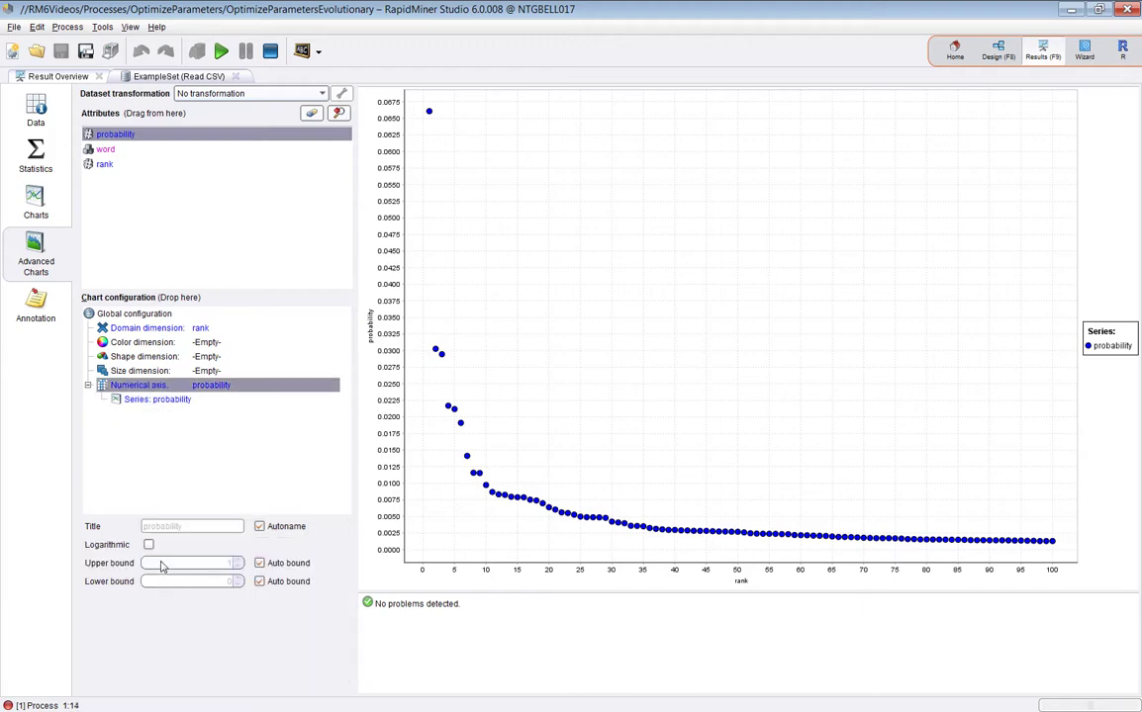
# - Make both the probability axis and the rank domain dimension of the chart logarithmic
pyautogui.click(148, 544)
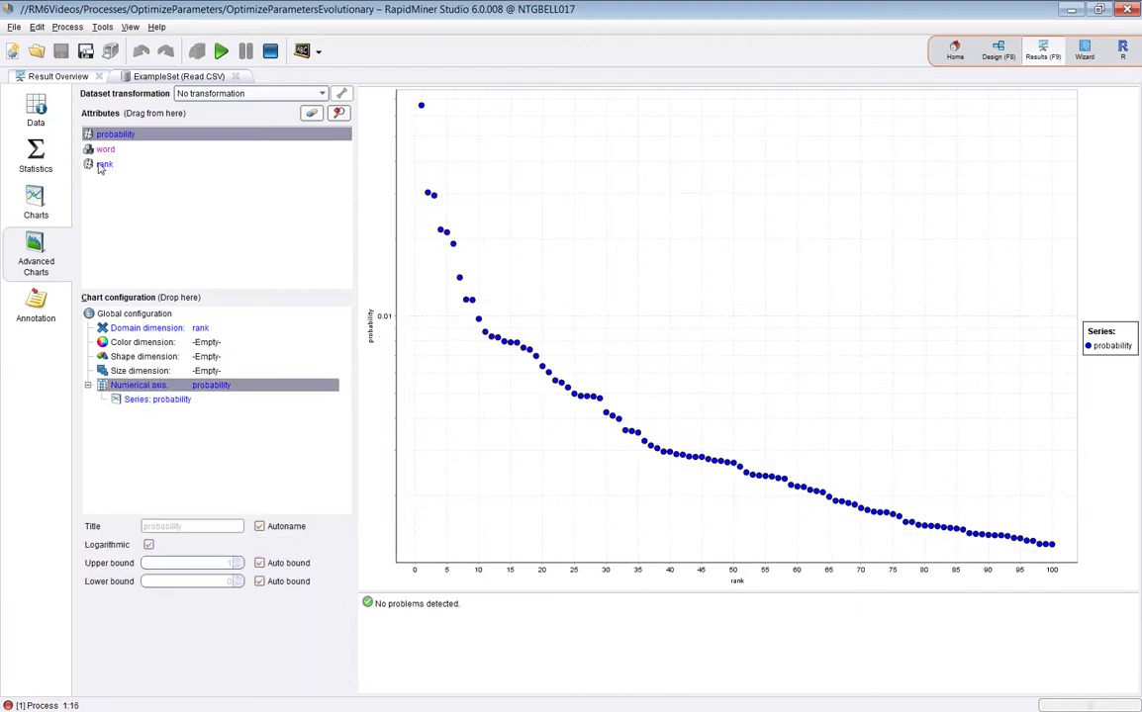
pyautogui.click(128, 327)
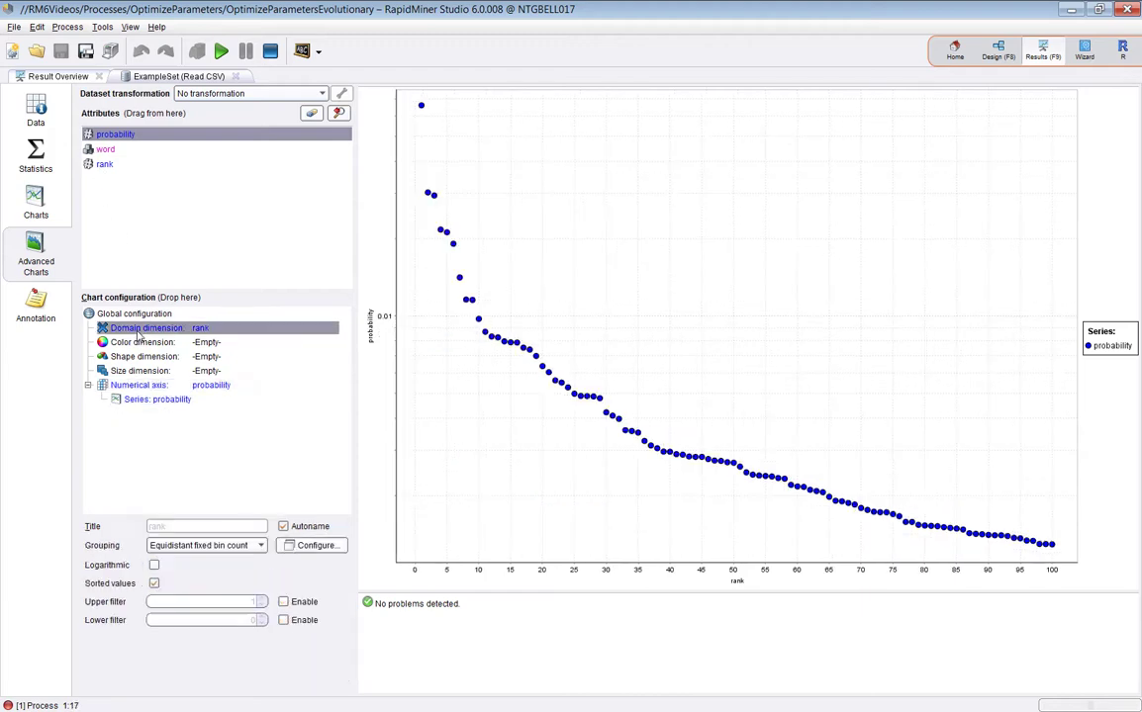
pyautogui.click(155, 566)
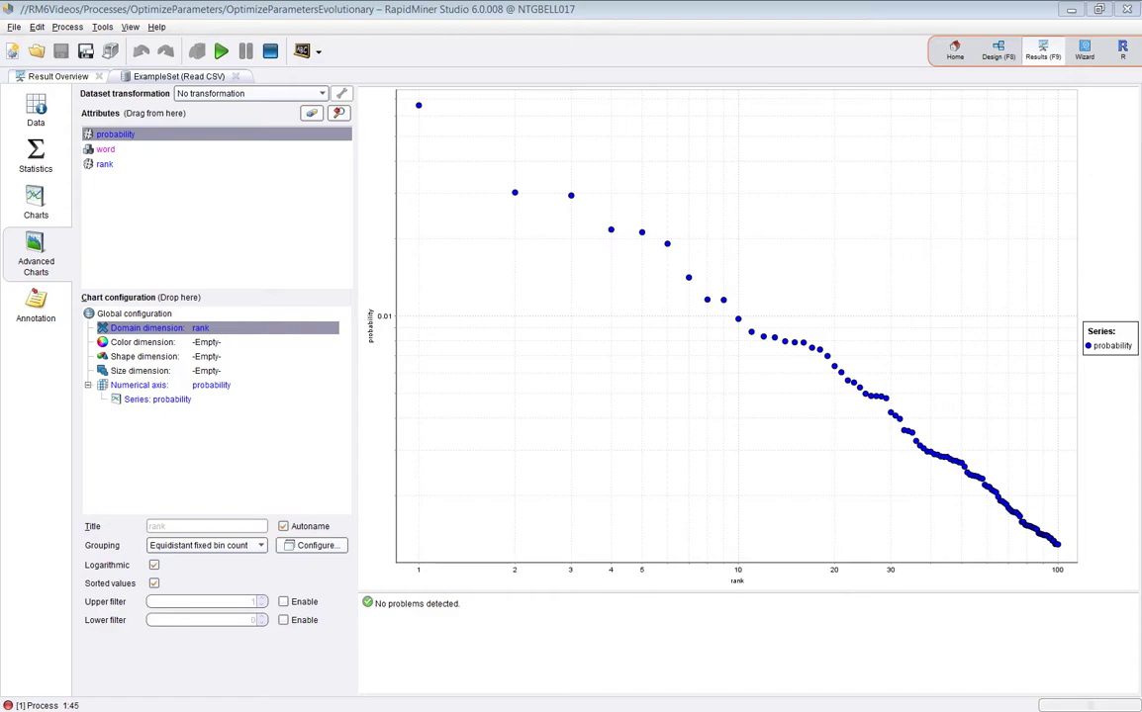
# - Switch to PowerPoint to review the Zipf's law and Zipf-Mandelbrot formulas over the chart, and minimize the presentation
pyautogui.hotkey('alt', 'Tab')
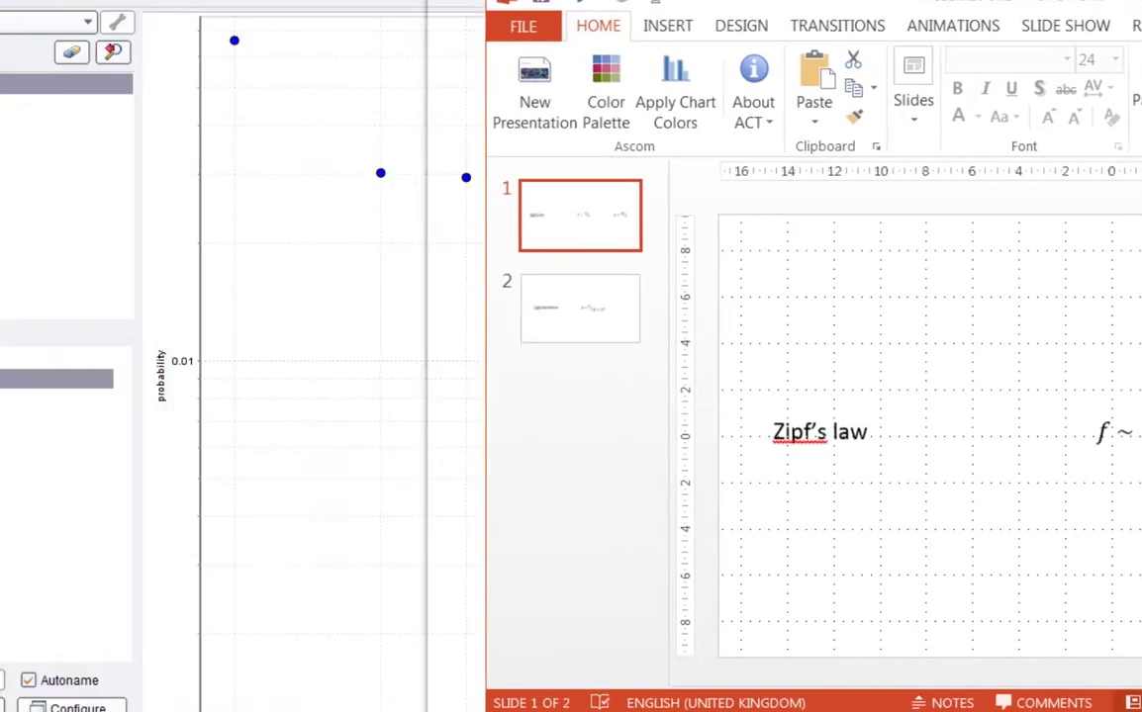
pyautogui.hotkey('alt', 'Tab')
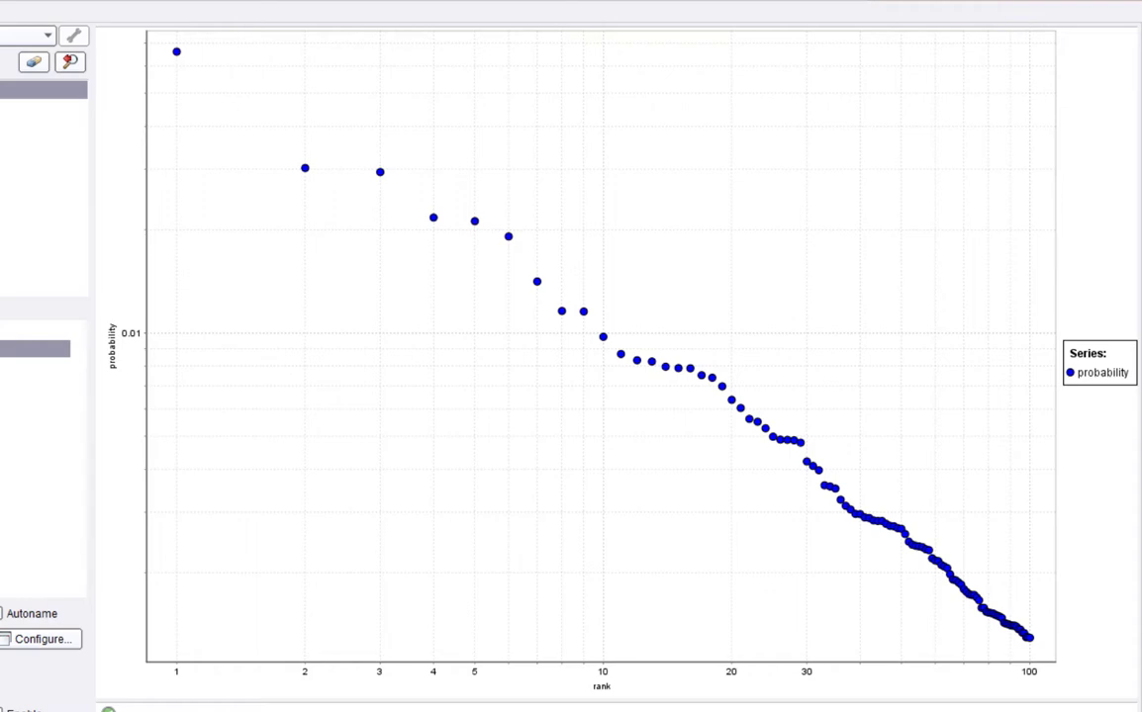
pyautogui.moveTo(1141, 15); pyautogui.dragTo(668, 35)
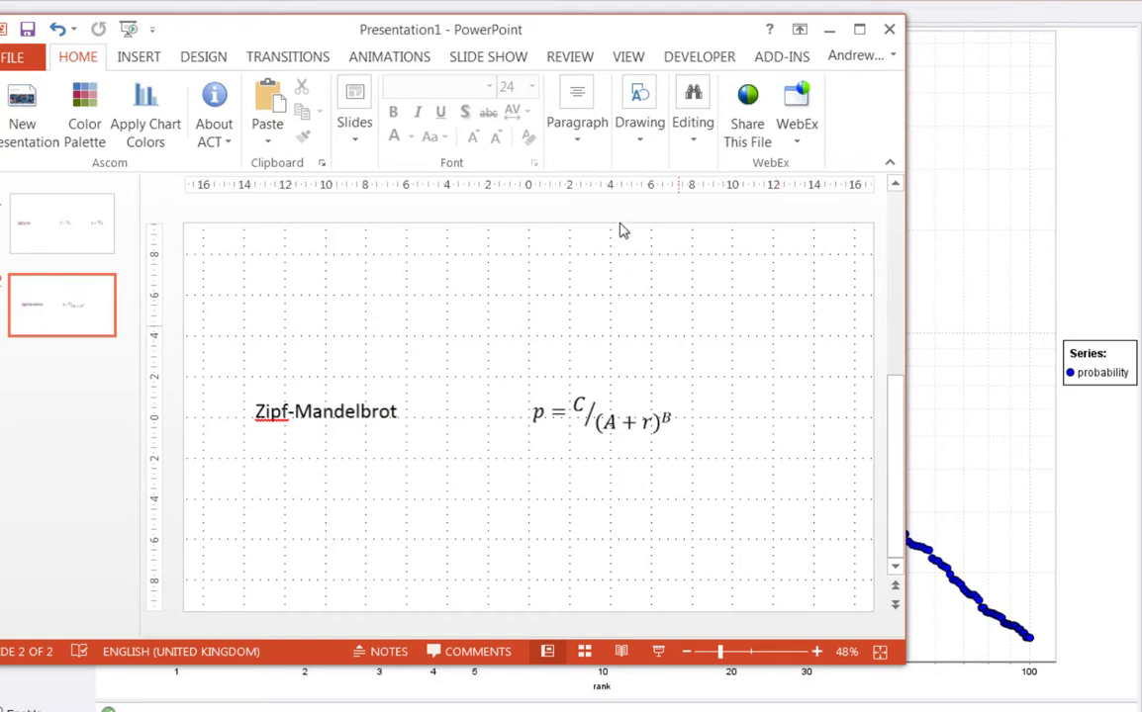
pyautogui.click(828, 28)
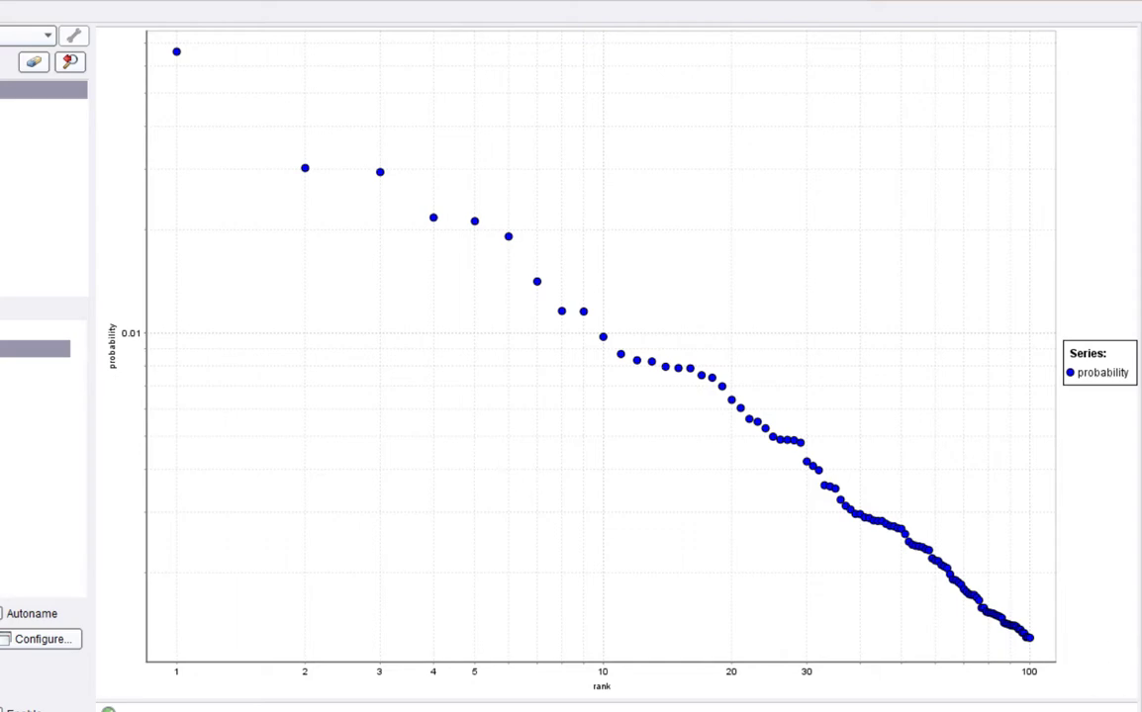
# - Switch to the browser to consult the Wikipedia articles on Zipf's law and Zipf–Mandelbrot law, and return to the Zipf-Mandelbrot slide in PowerPoint
pyautogui.hotkey('alt', 'Tab')
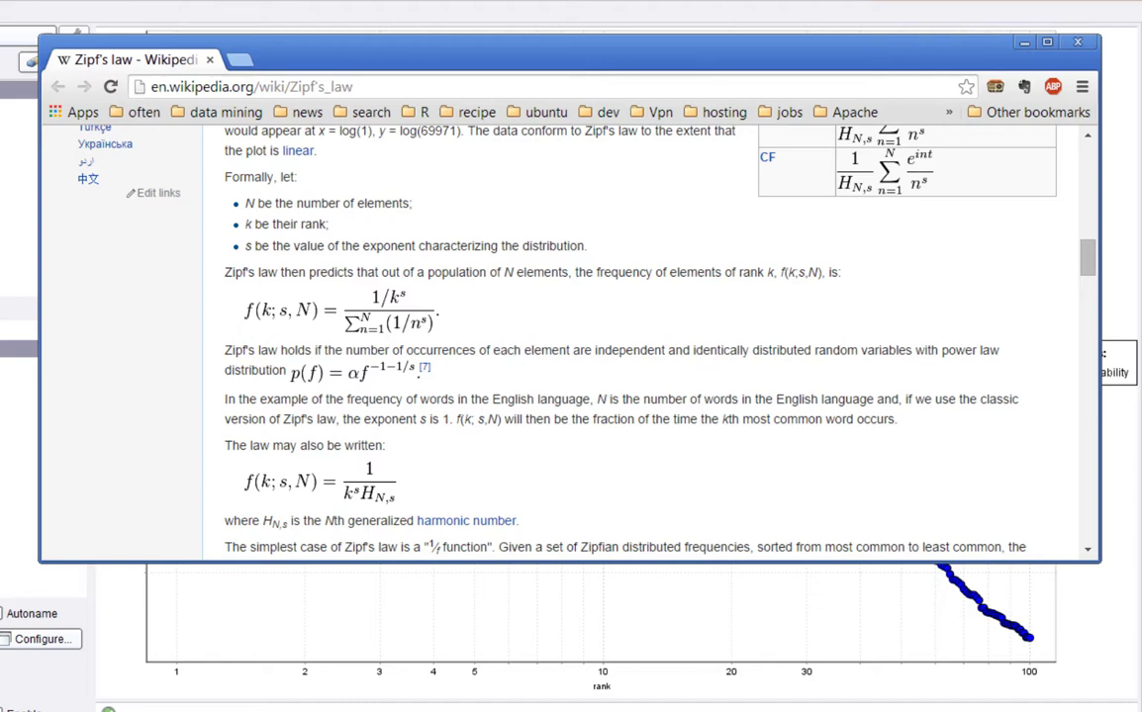
pyautogui.hotkey('alt', 'Tab')
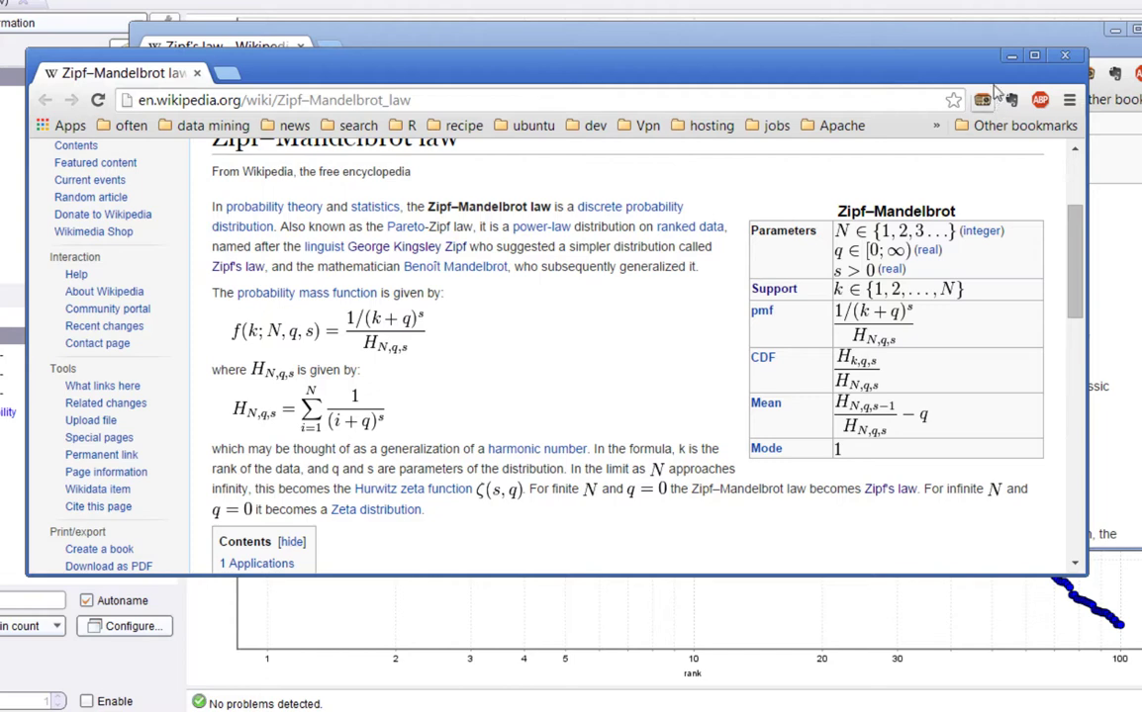
pyautogui.click(1011, 58)
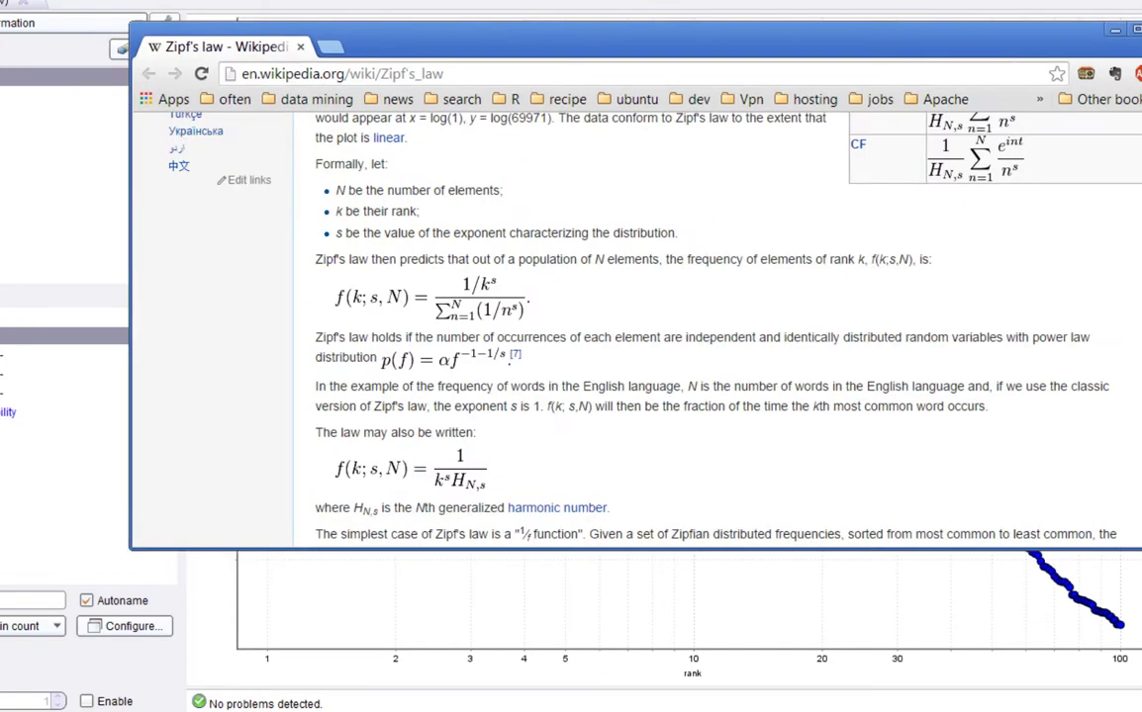
pyautogui.hotkey('alt', 'Tab')
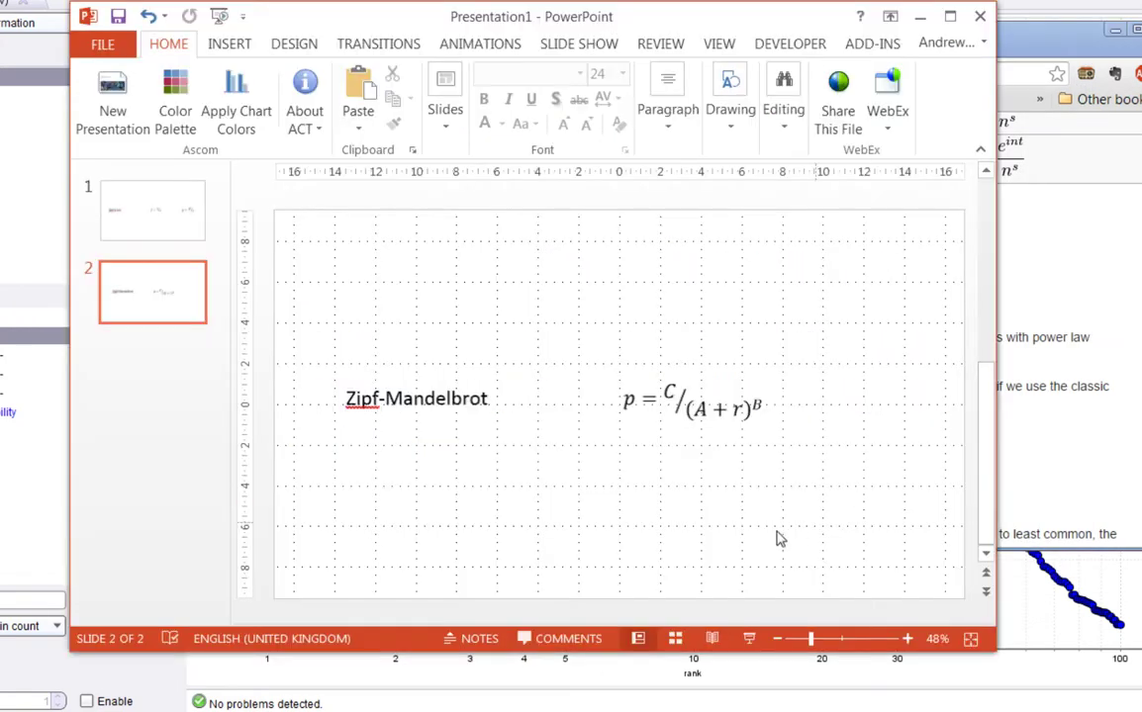
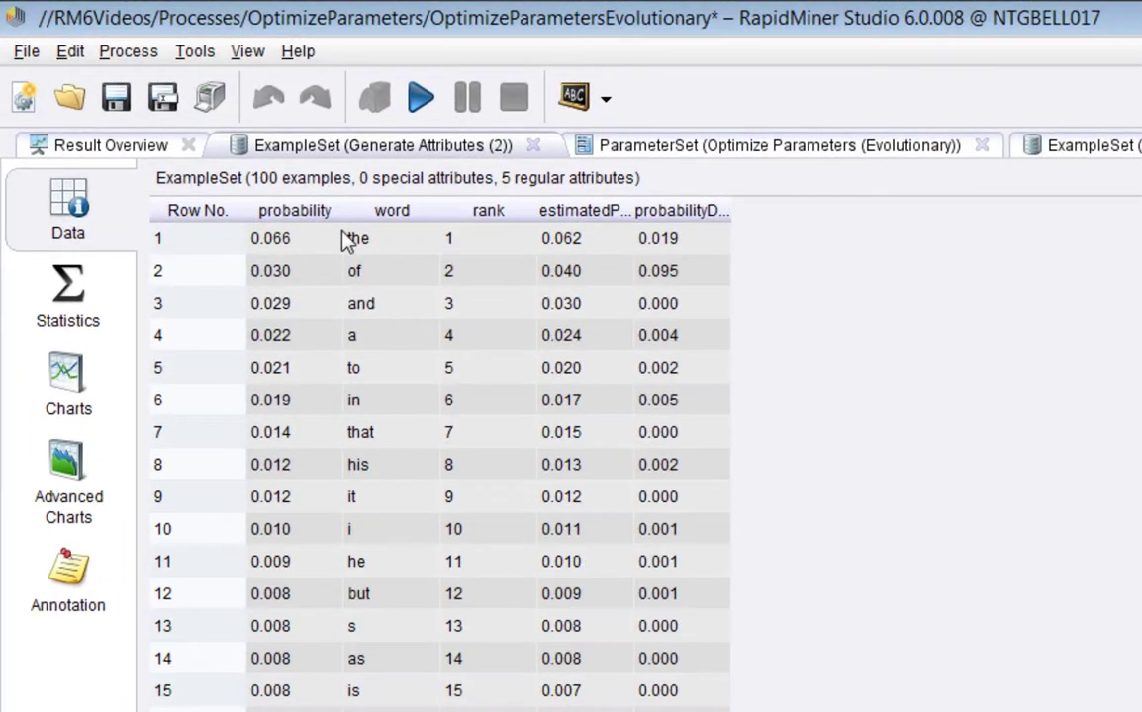
# - Examine the first row of the Generate Attributes (2) results and widen the estimatedProbability column to show its full name
pyautogui.click(288, 243)
pyautogui.click(376, 242)
pyautogui.click(490, 243)
pyautogui.click(574, 246)
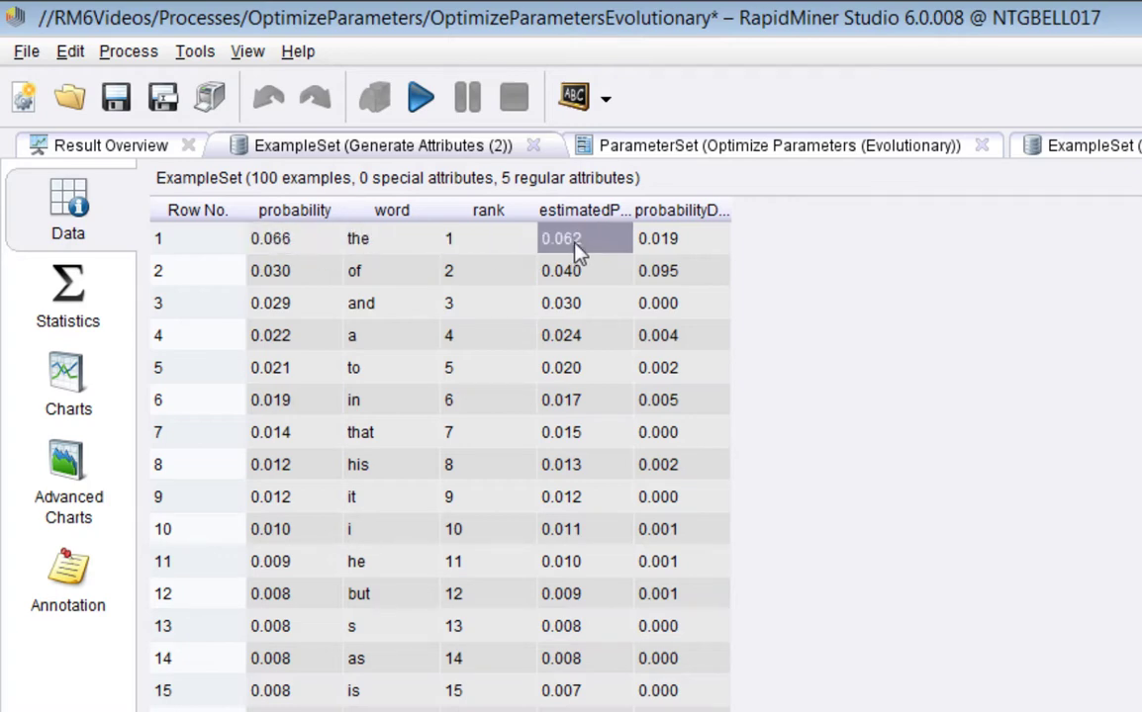
pyautogui.moveTo(702, 216); pyautogui.dragTo(709, 215)
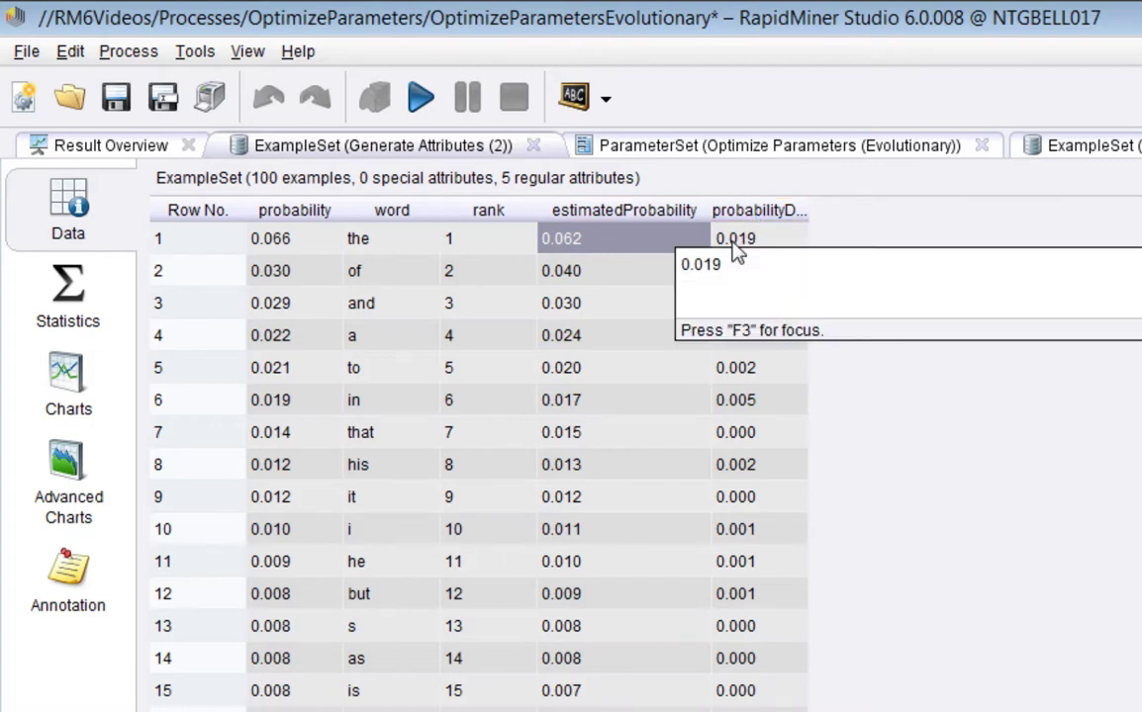
# - Add estimatedProbability to the advanced chart's numerical axis, formatted with line style Solid and item shape None
pyautogui.click(59, 472)
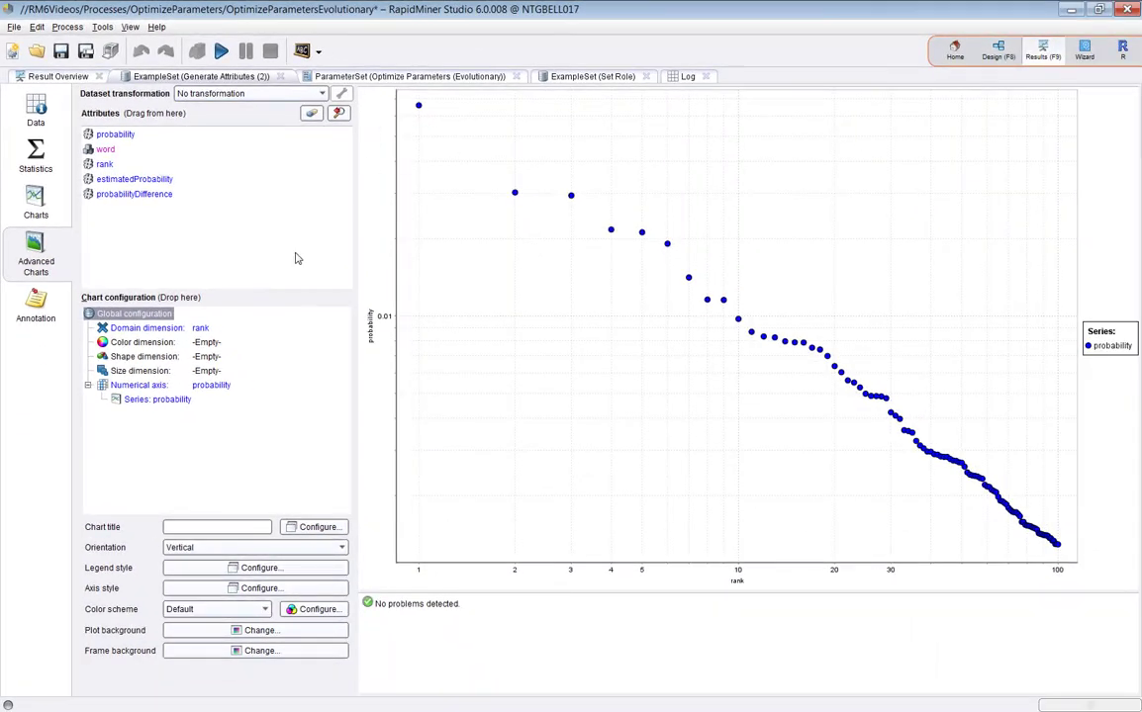
pyautogui.moveTo(135, 180); pyautogui.dragTo(149, 405)
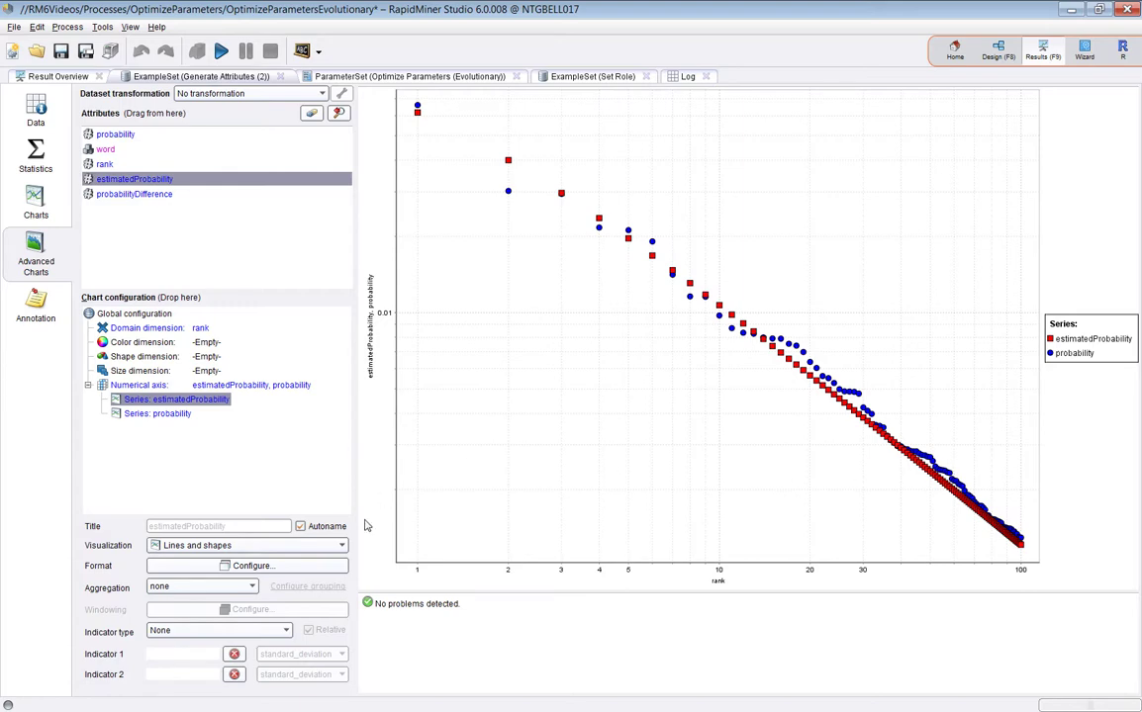
pyautogui.click(252, 566)
pyautogui.click(492, 610)
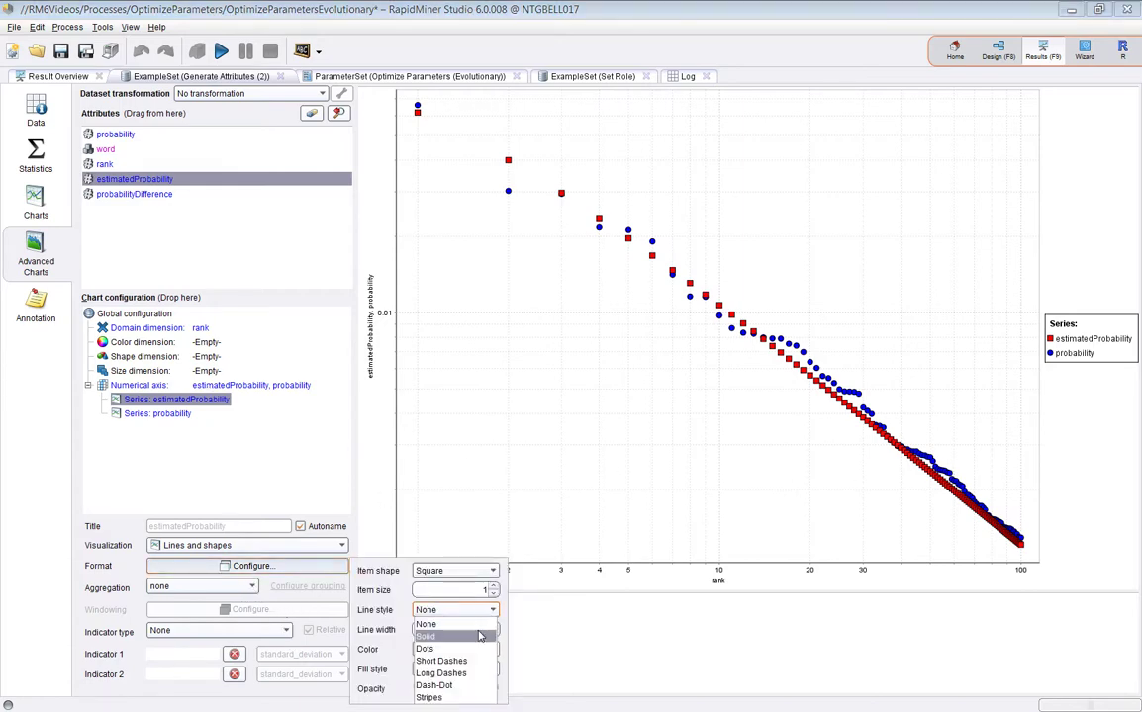
pyautogui.click(477, 637)
pyautogui.click(484, 571)
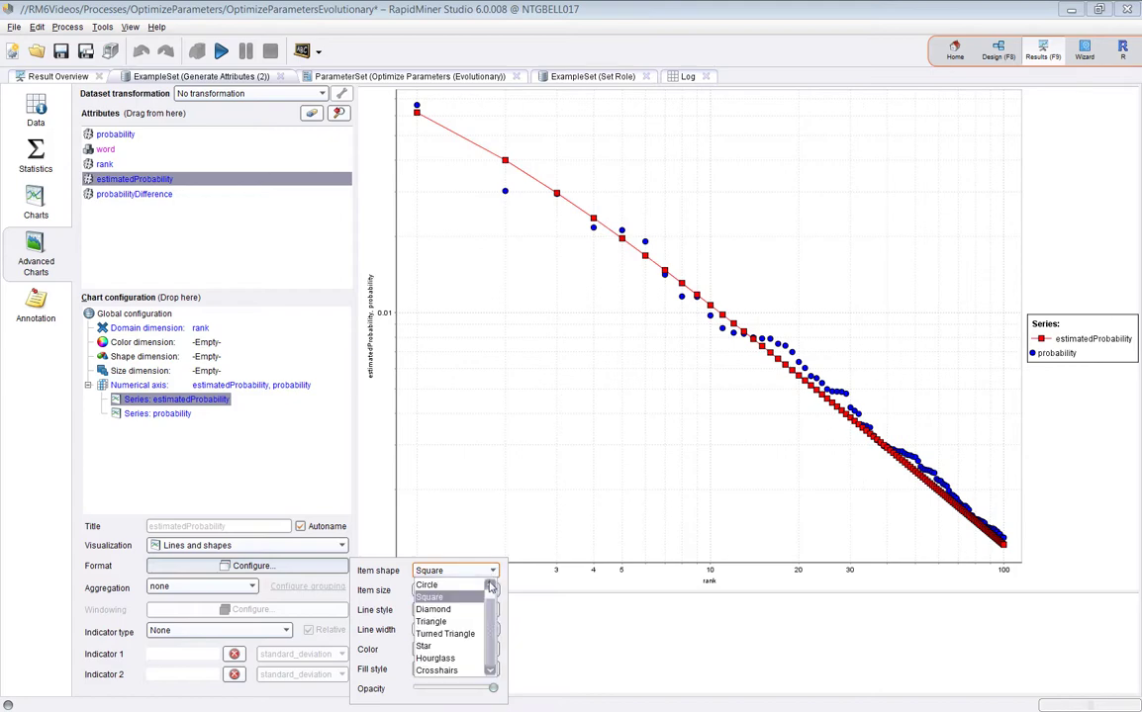
pyautogui.click(435, 585)
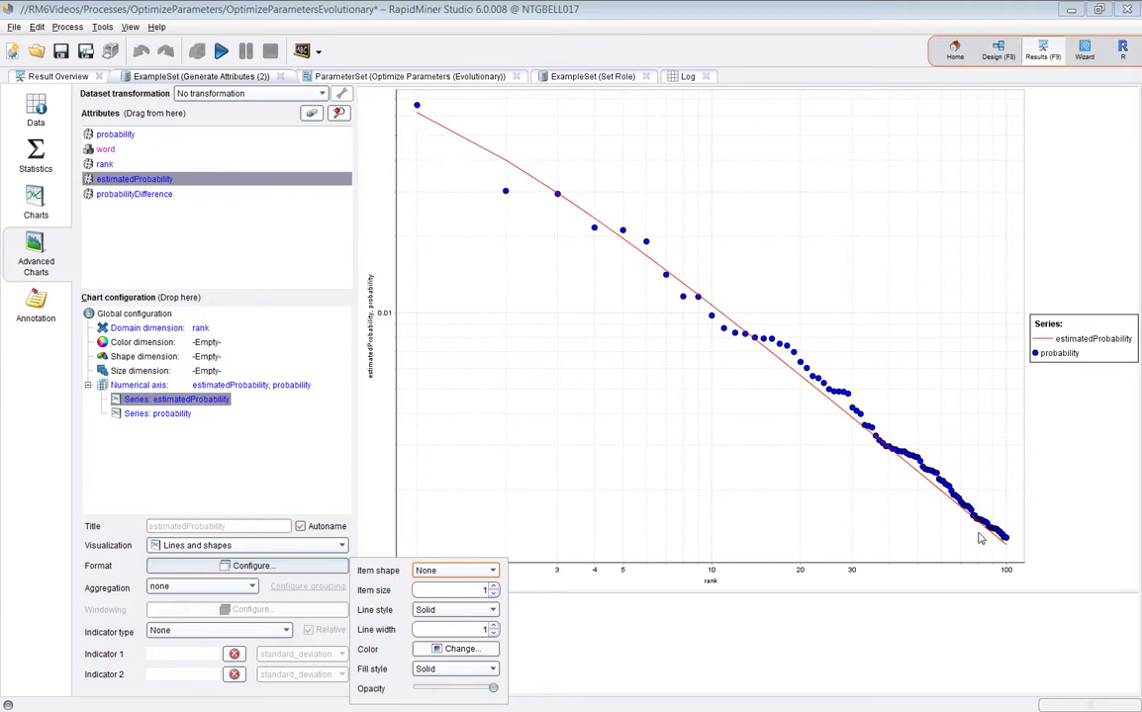
# - Open the Optimize Parameters (Evolutionary) parameter set and compare its macro values with the Zipf-Mandelbrot formula in PowerPoint
pyautogui.click(129, 26)
pyautogui.moveTo(166, 71)
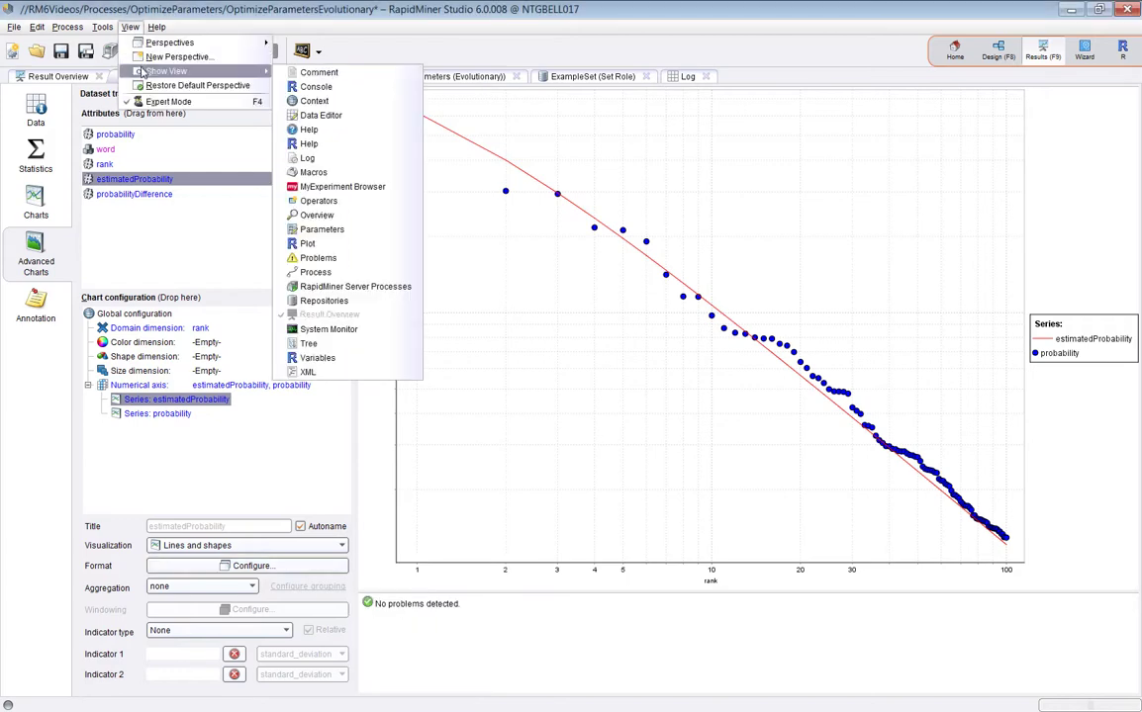
pyautogui.click(416, 77)
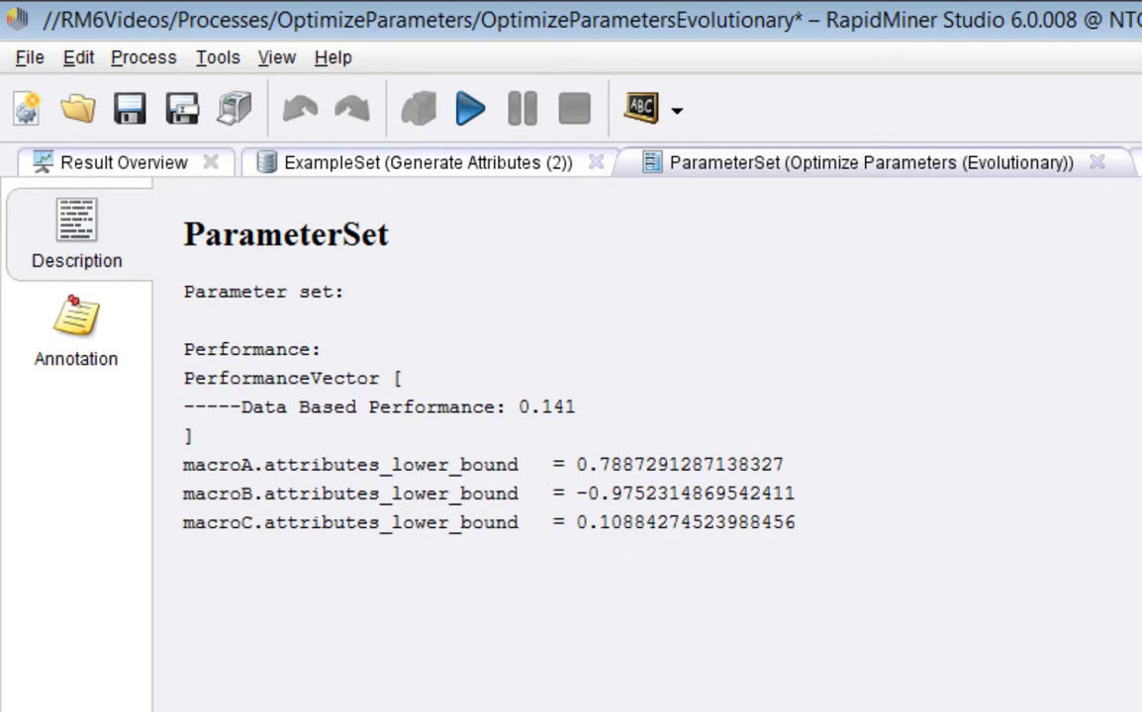
pyautogui.hotkey('alt', 'Tab')
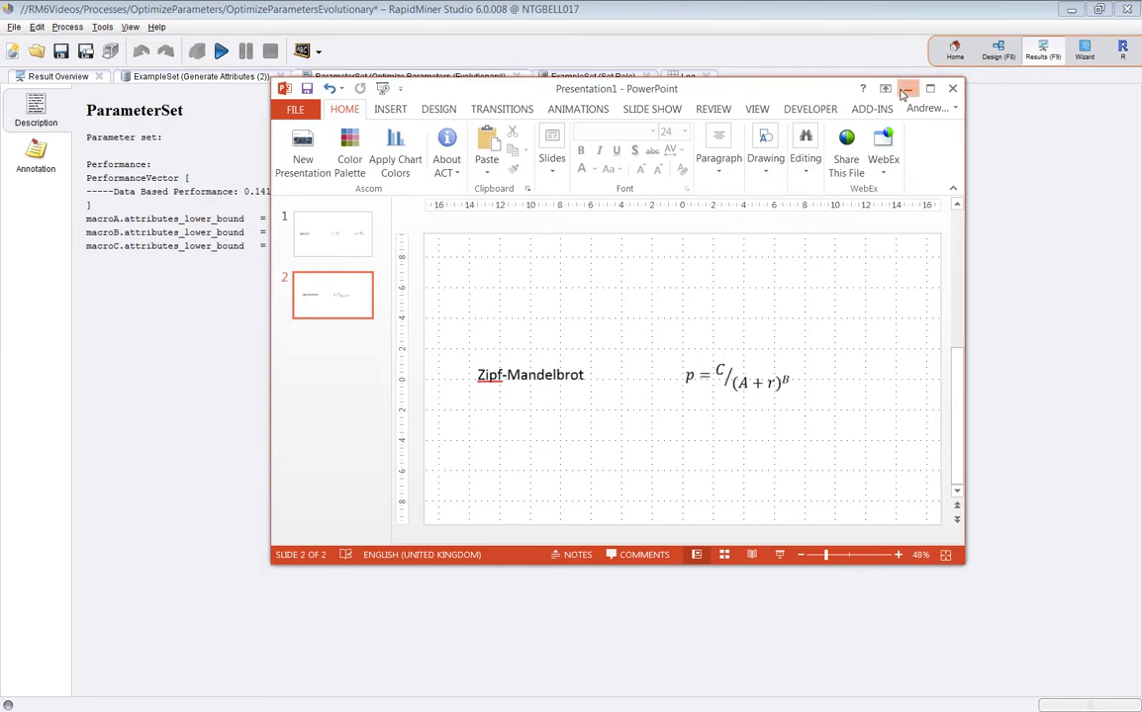
pyautogui.click(903, 93)
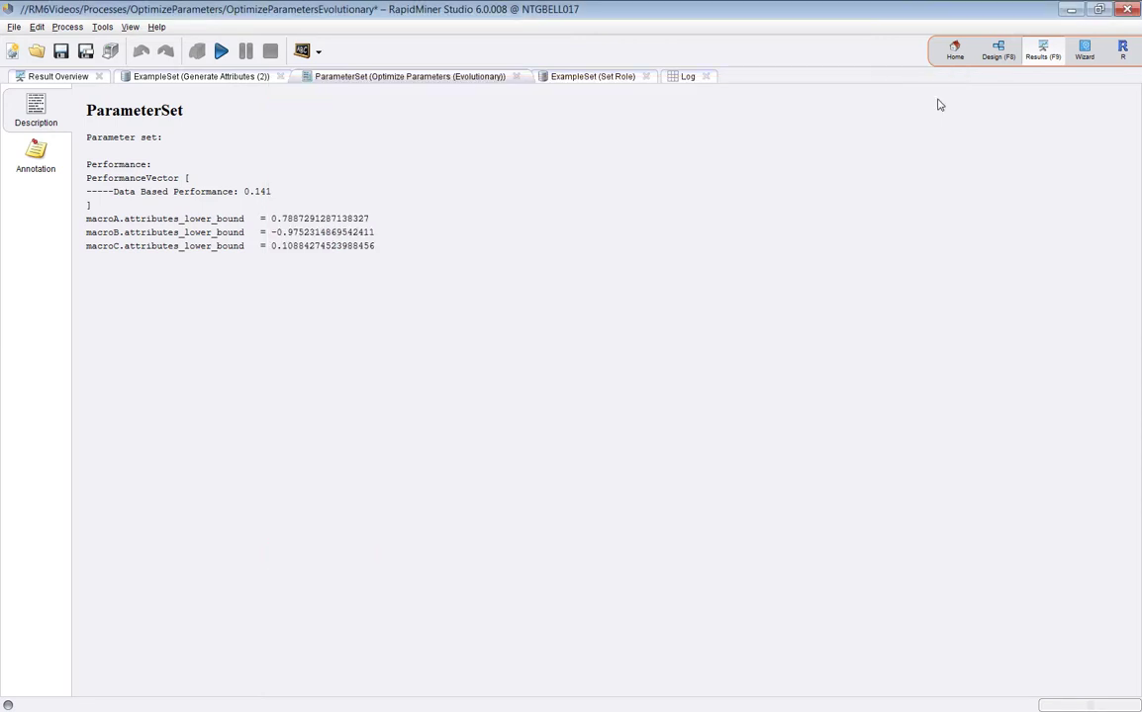
# - Review the fitted probability chart and the optimized parameter set, and return to the process design
pyautogui.click(160, 76)
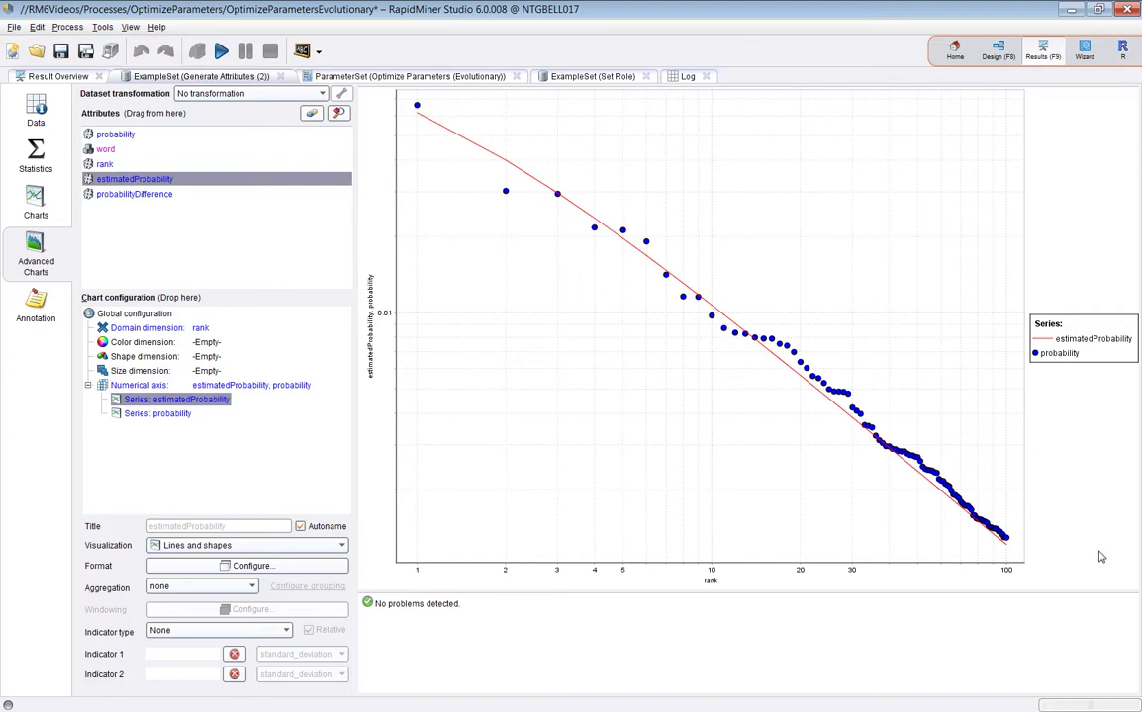
pyautogui.click(420, 75)
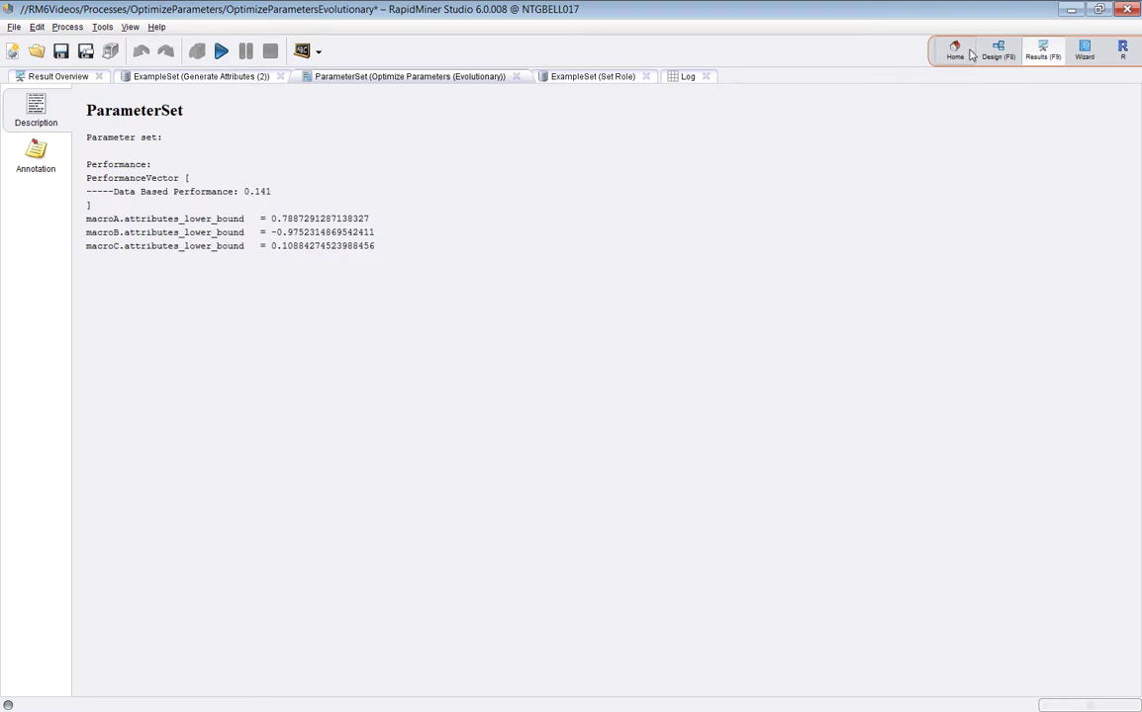
pyautogui.press('F8')
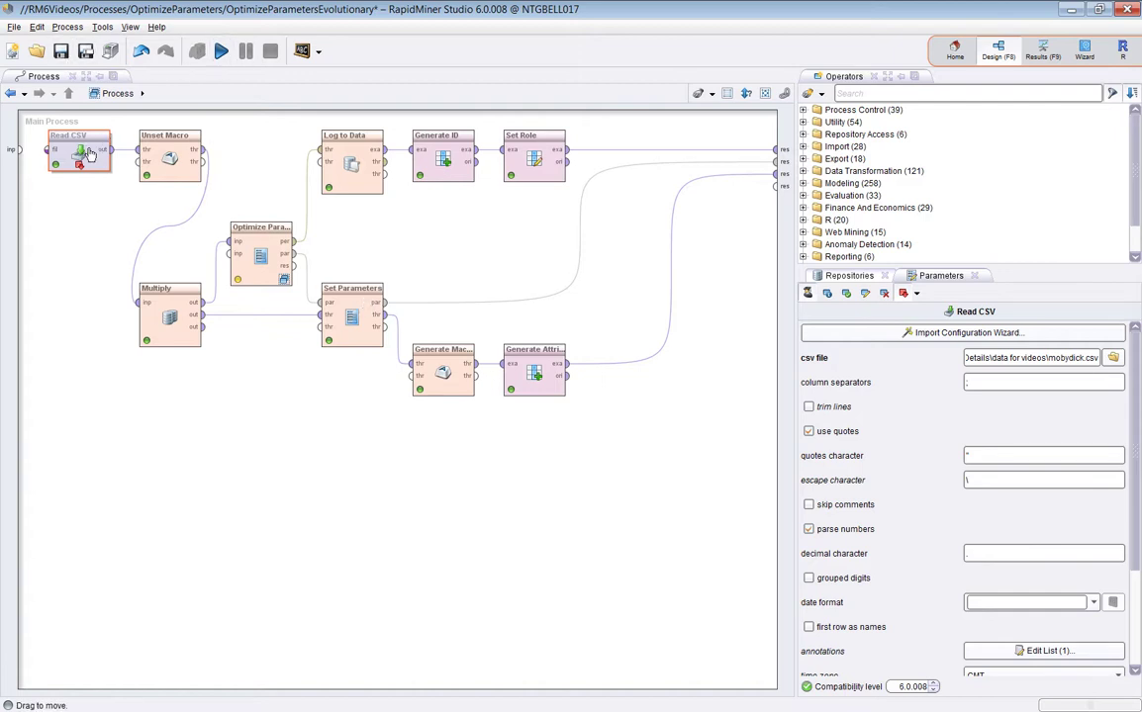
# - Check the Unset Macro operator's macro settings, including its list of additional macros, and close the list without changes
pyautogui.click(170, 157)
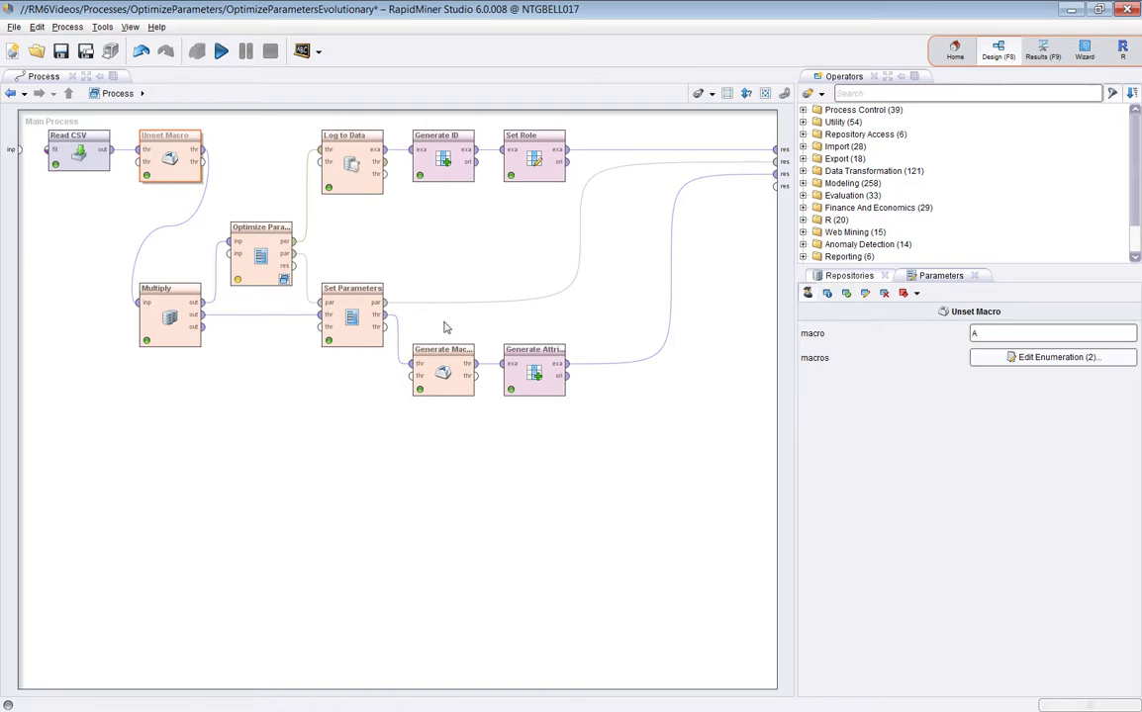
pyautogui.click(267, 255)
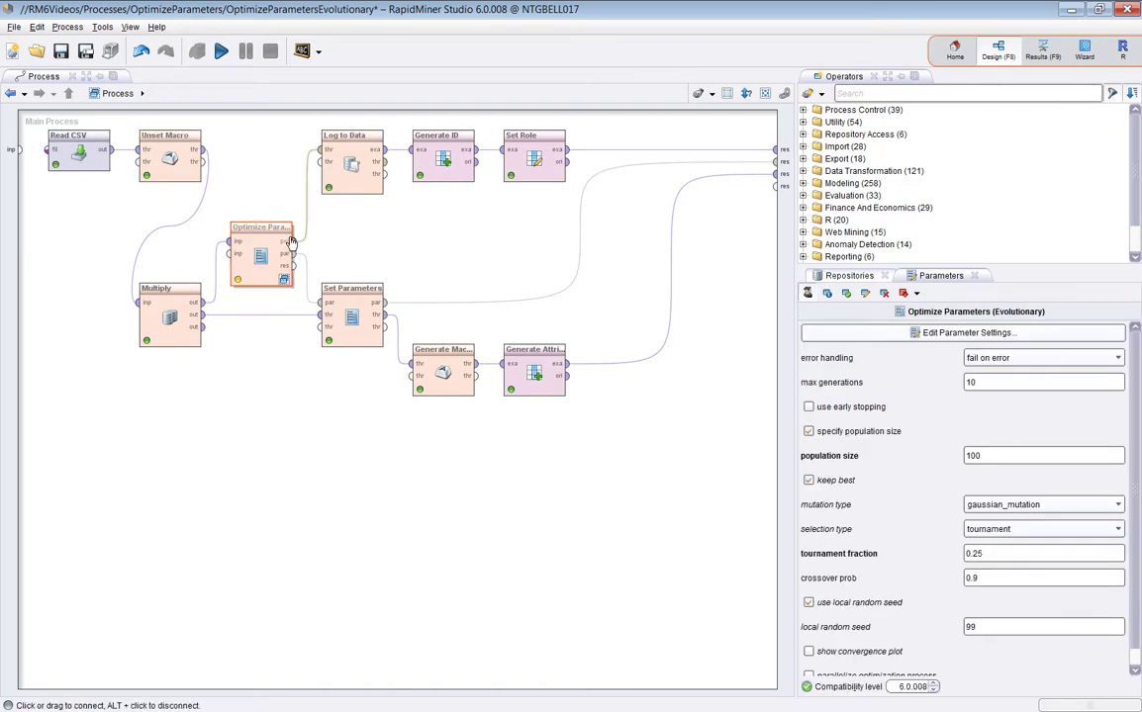
pyautogui.click(159, 144)
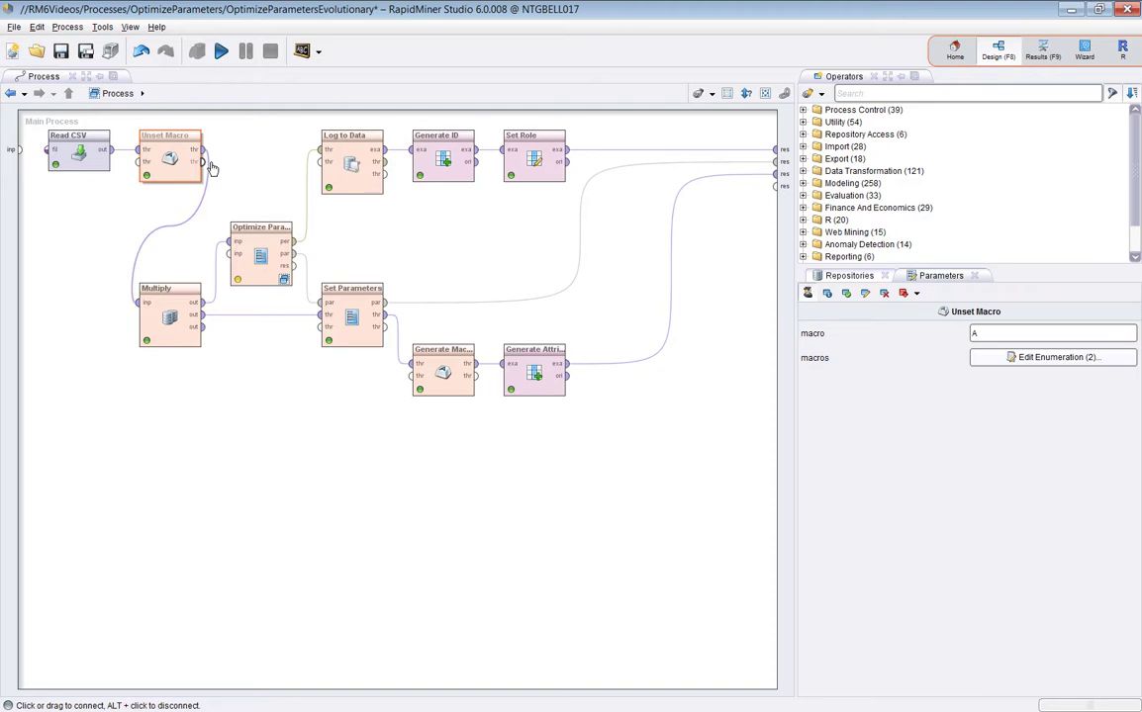
pyautogui.click(1003, 360)
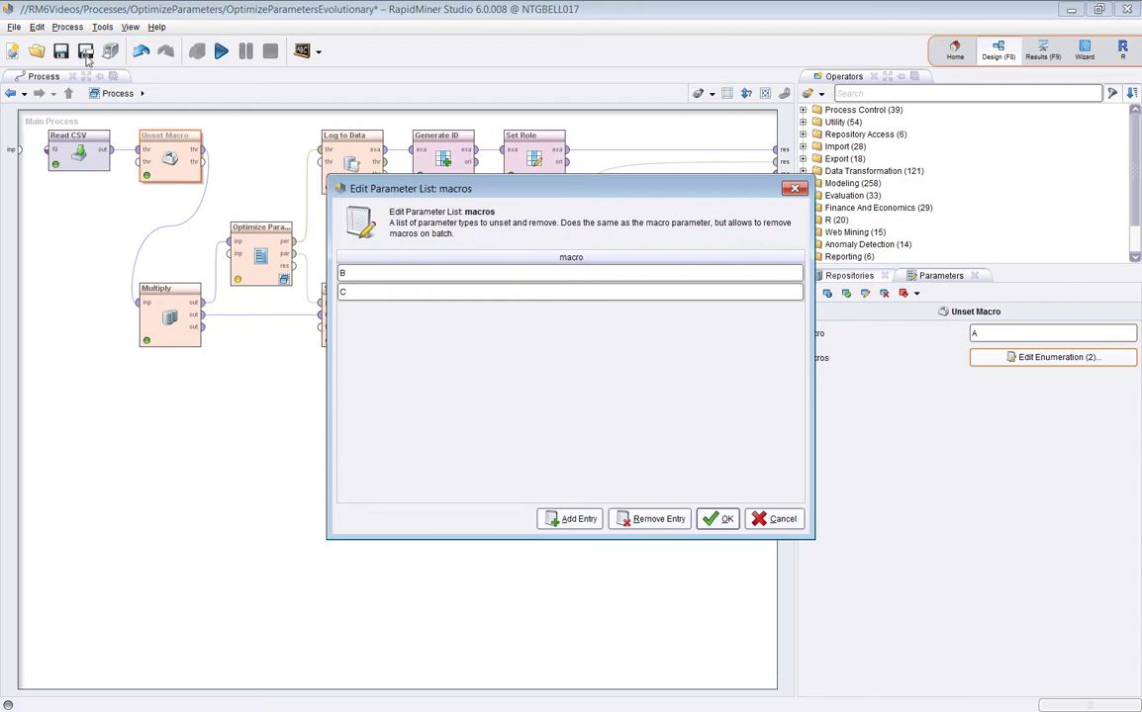
pyautogui.click(775, 520)
# - Trace the data path from Multiply through Set Parameters and Generate Macro to Generate Attributes (2), checking each operator's parameters
pyautogui.click(158, 319)
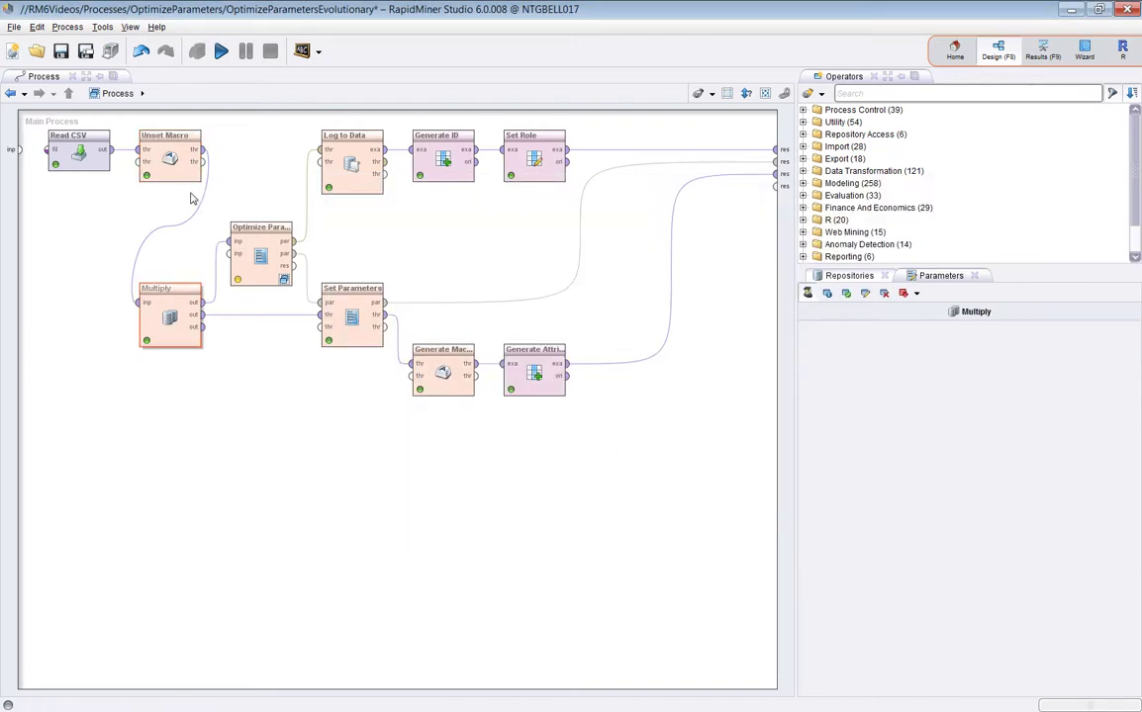
pyautogui.click(360, 329)
pyautogui.click(172, 337)
pyautogui.click(358, 331)
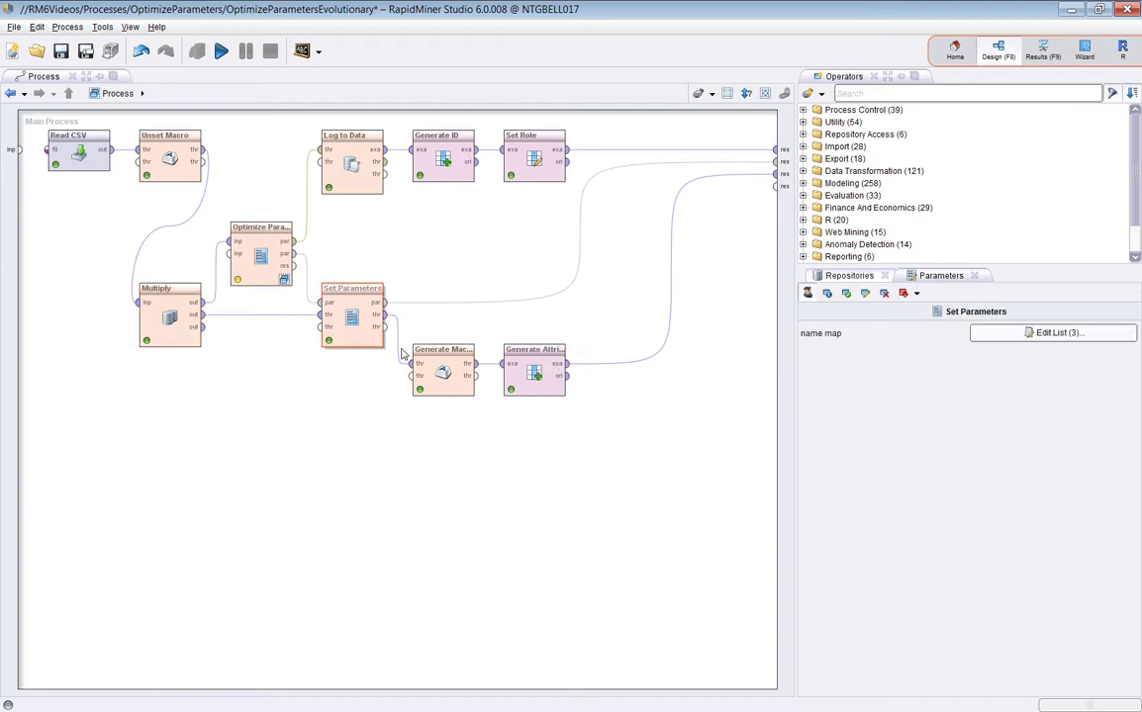
pyautogui.click(441, 372)
pyautogui.click(536, 376)
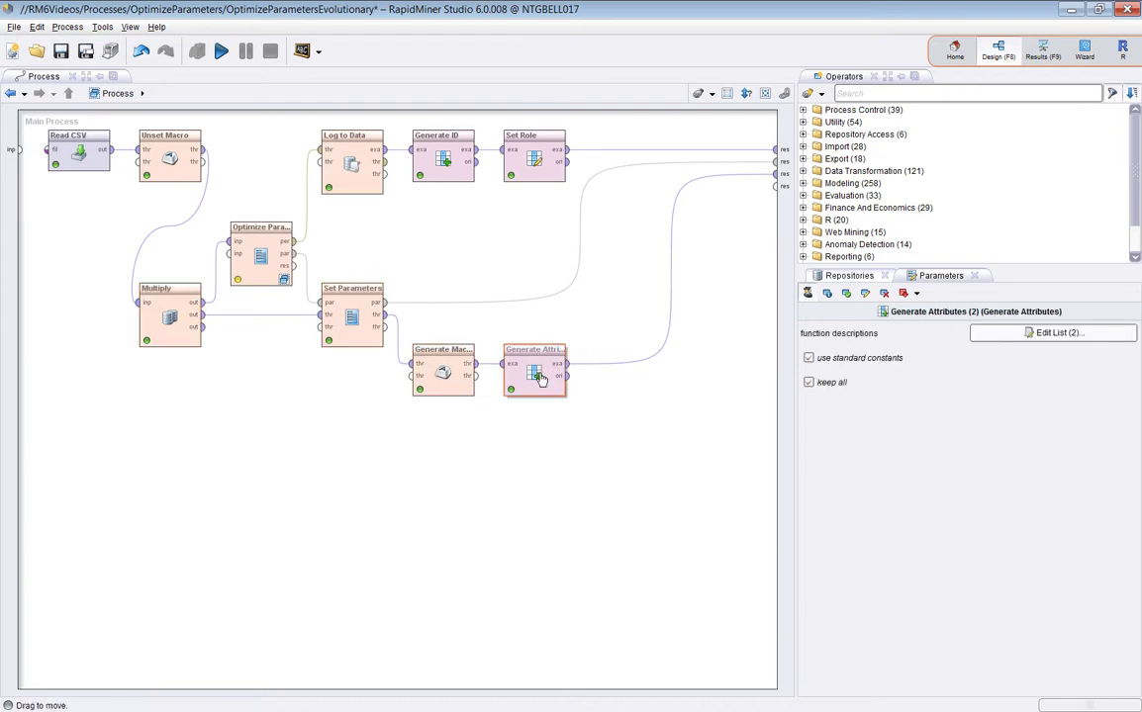
pyautogui.click(357, 331)
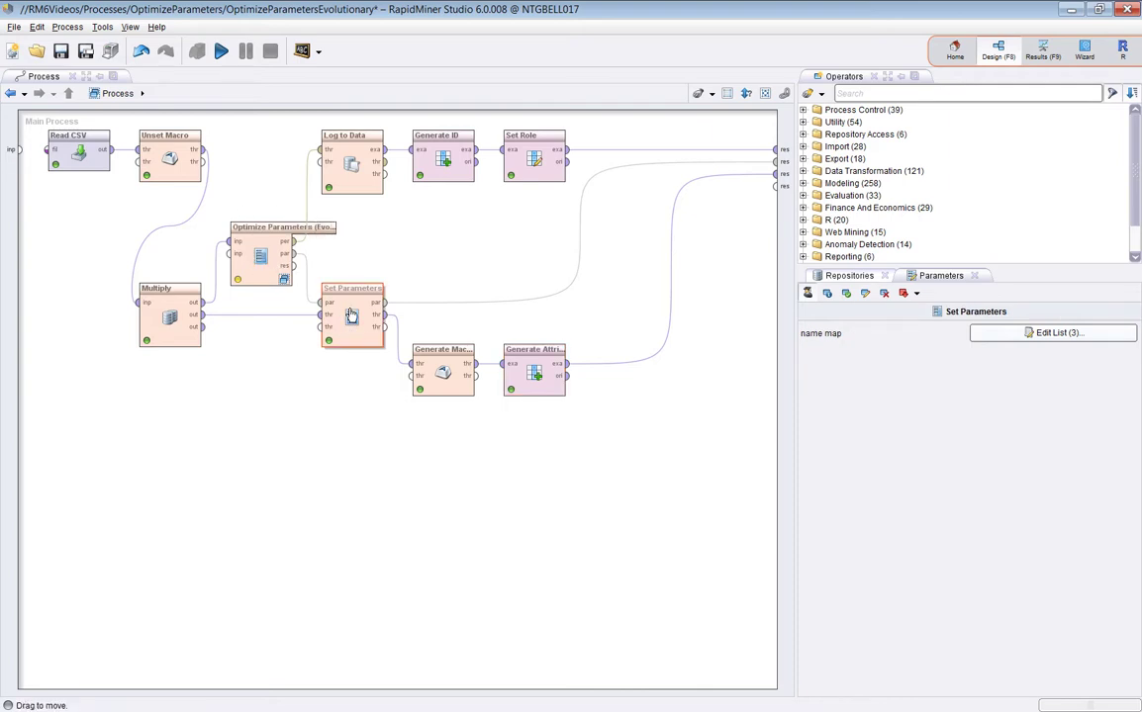
pyautogui.click(508, 385)
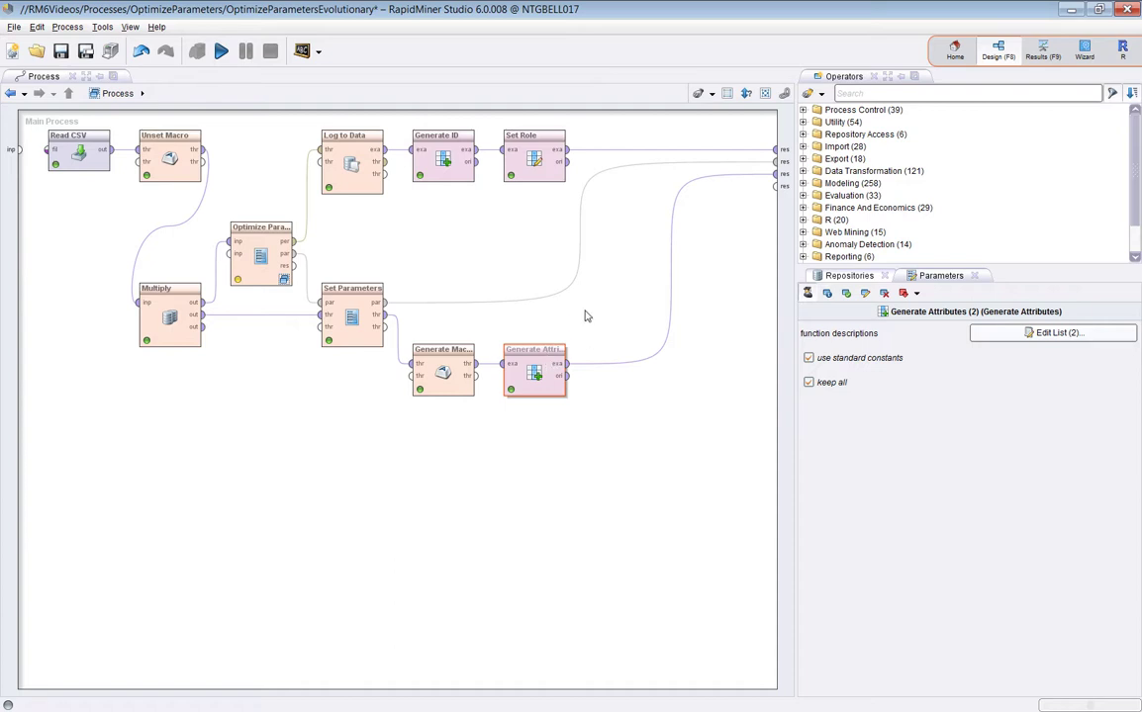
# - Inspect the parameters of the Log to Data, Generate ID and Set Role operators that process the optimization log
pyautogui.click(341, 157)
pyautogui.click(435, 153)
pyautogui.click(516, 149)
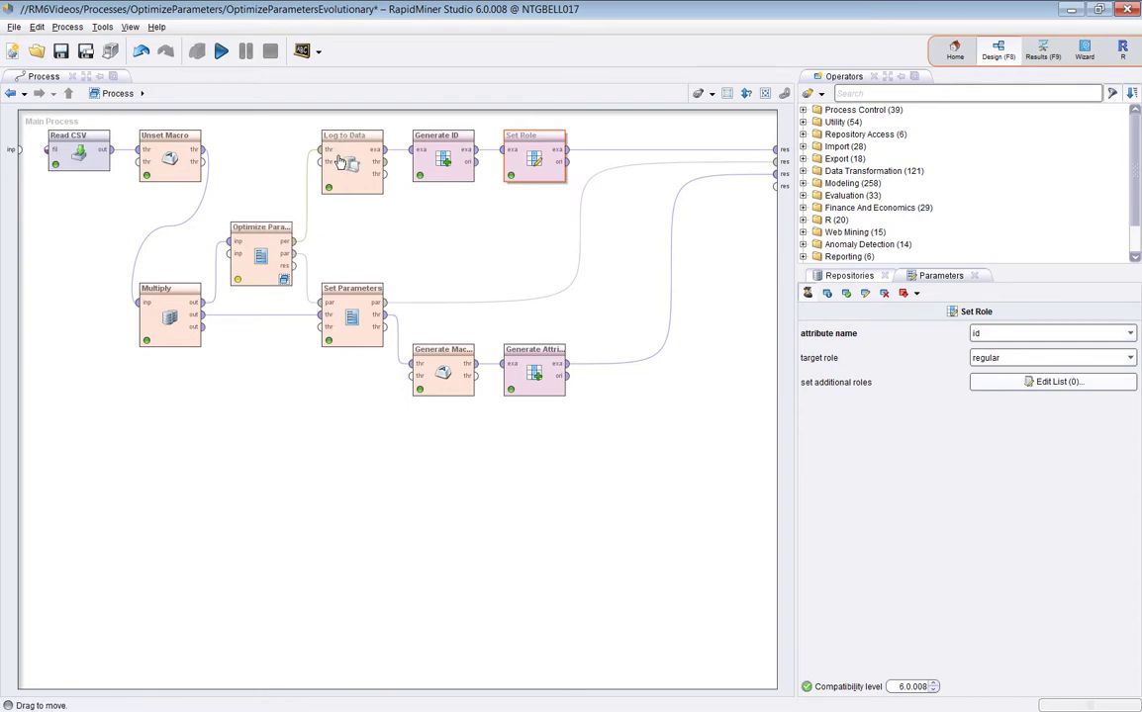
pyautogui.click(359, 184)
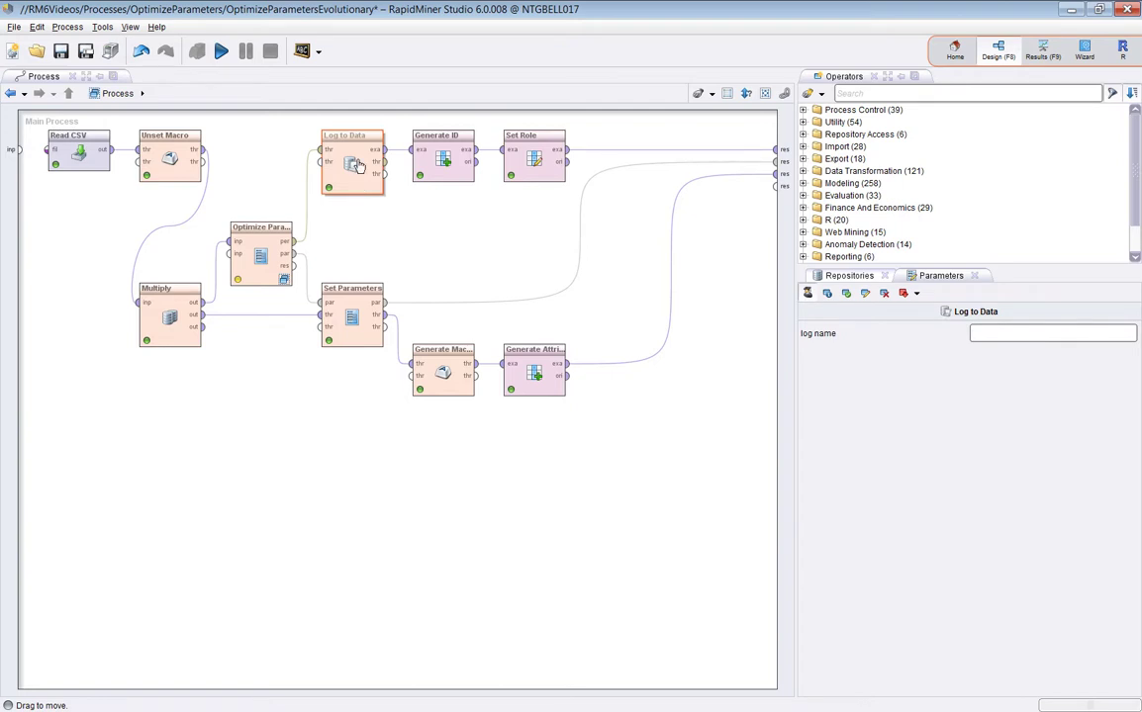
pyautogui.click(442, 146)
pyautogui.click(554, 146)
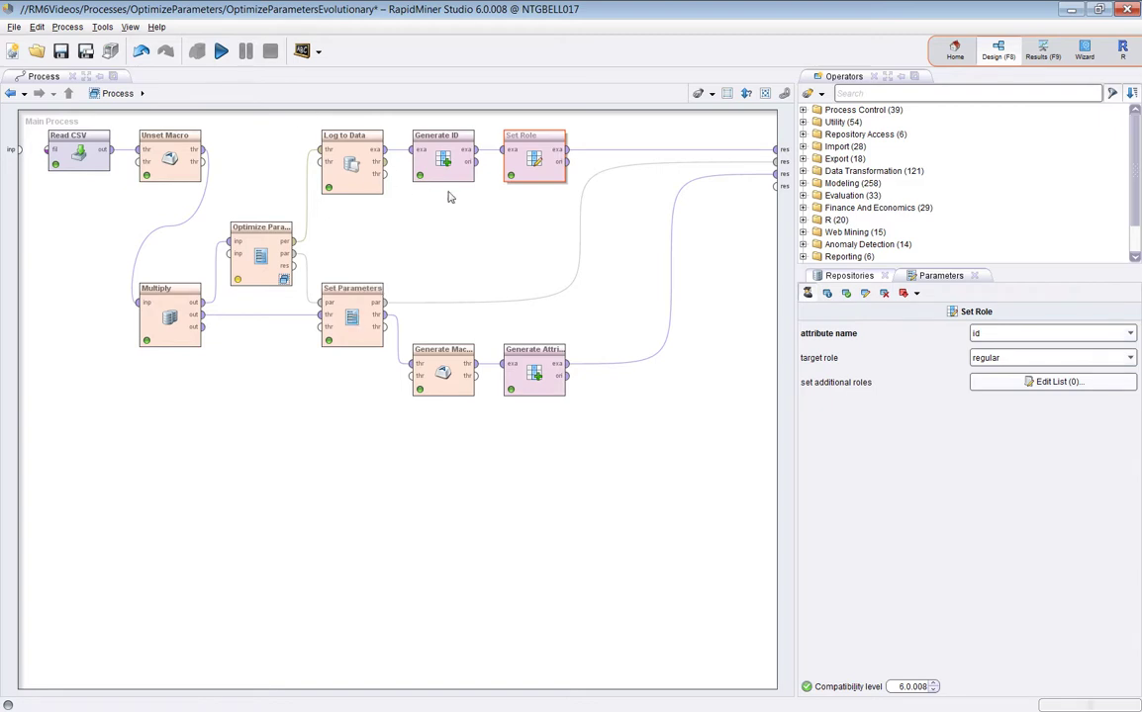
# - Open the parameter settings of Optimize Parameters (Evolutionary) and look through the selected attributes_lower_bound parameters of macroA, macroB and macroC
pyautogui.click(255, 249)
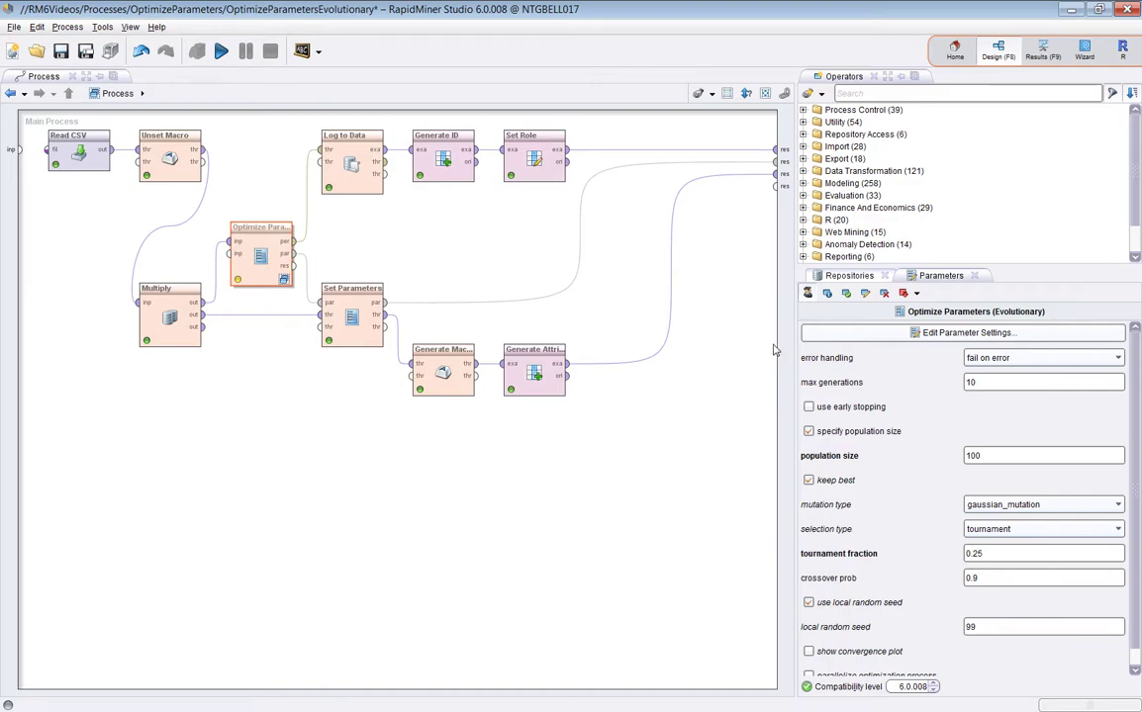
pyautogui.click(921, 333)
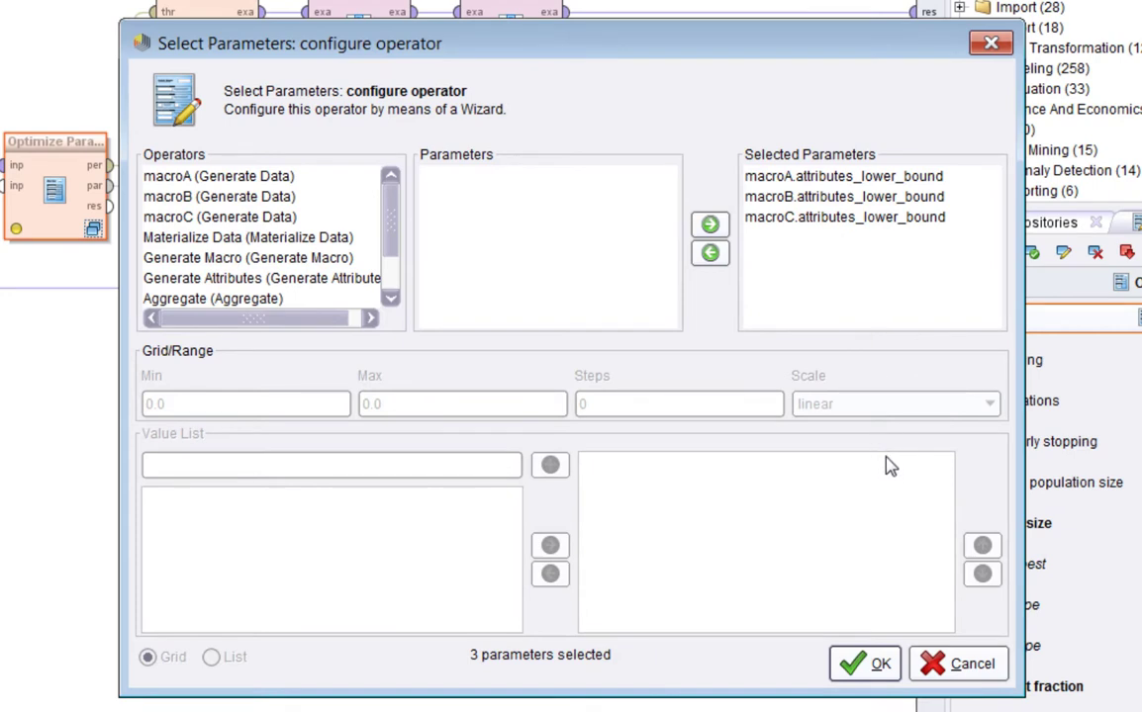
pyautogui.click(841, 183)
pyautogui.click(841, 197)
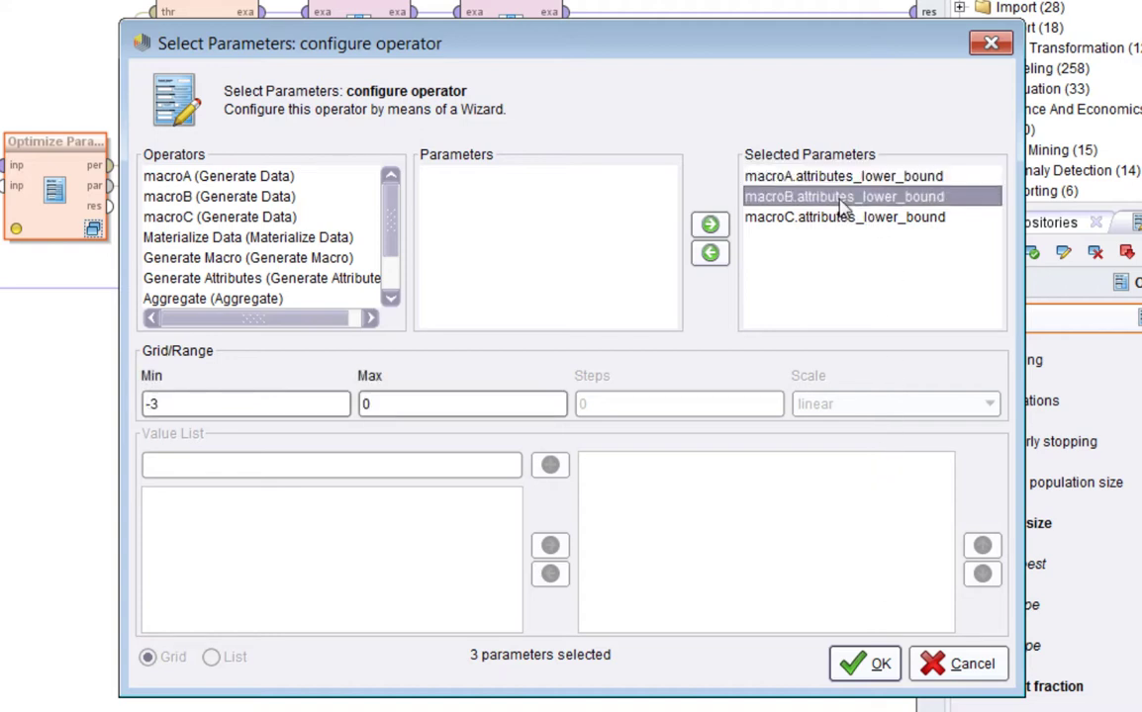
pyautogui.click(839, 219)
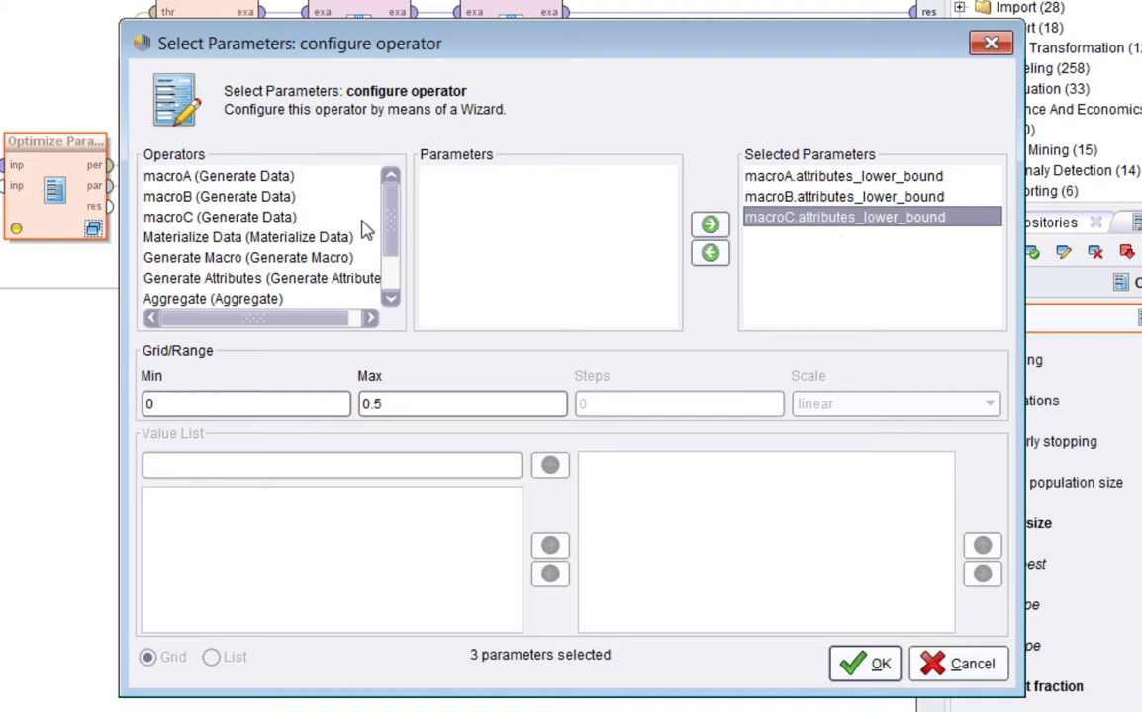
pyautogui.click(767, 176)
pyautogui.click(776, 198)
pyautogui.click(778, 218)
pyautogui.click(777, 176)
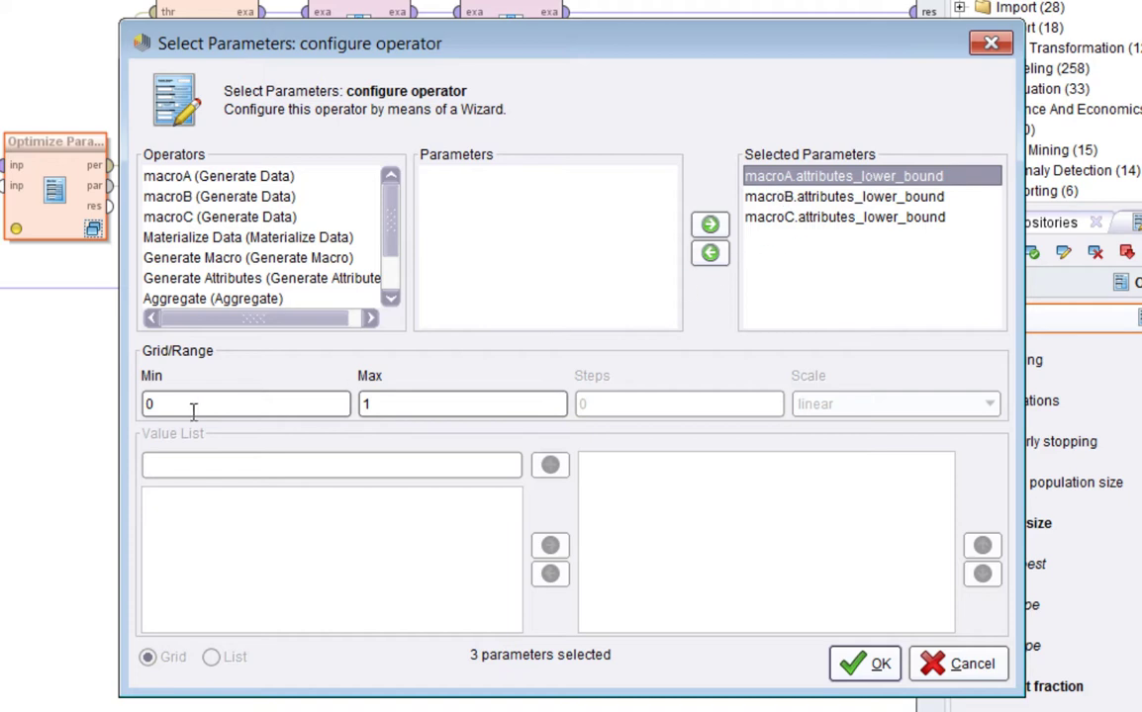
# - Check the Min and Max range defined for each of the three selected macro parameters
pyautogui.click(420, 407)
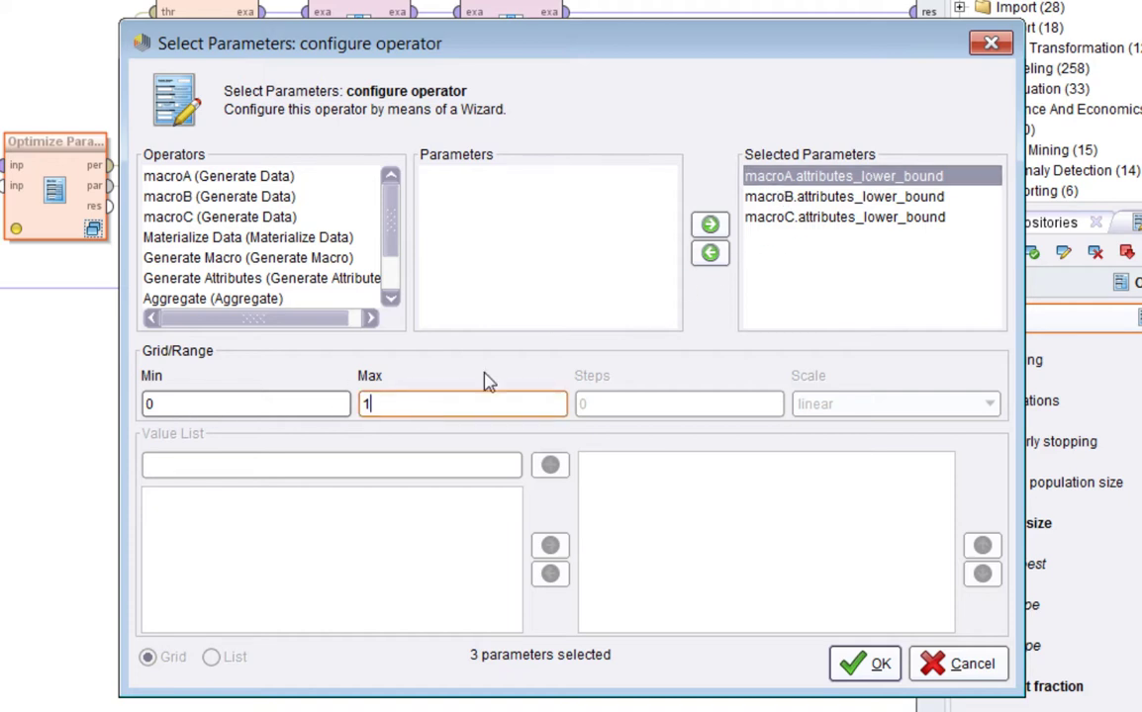
pyautogui.click(758, 197)
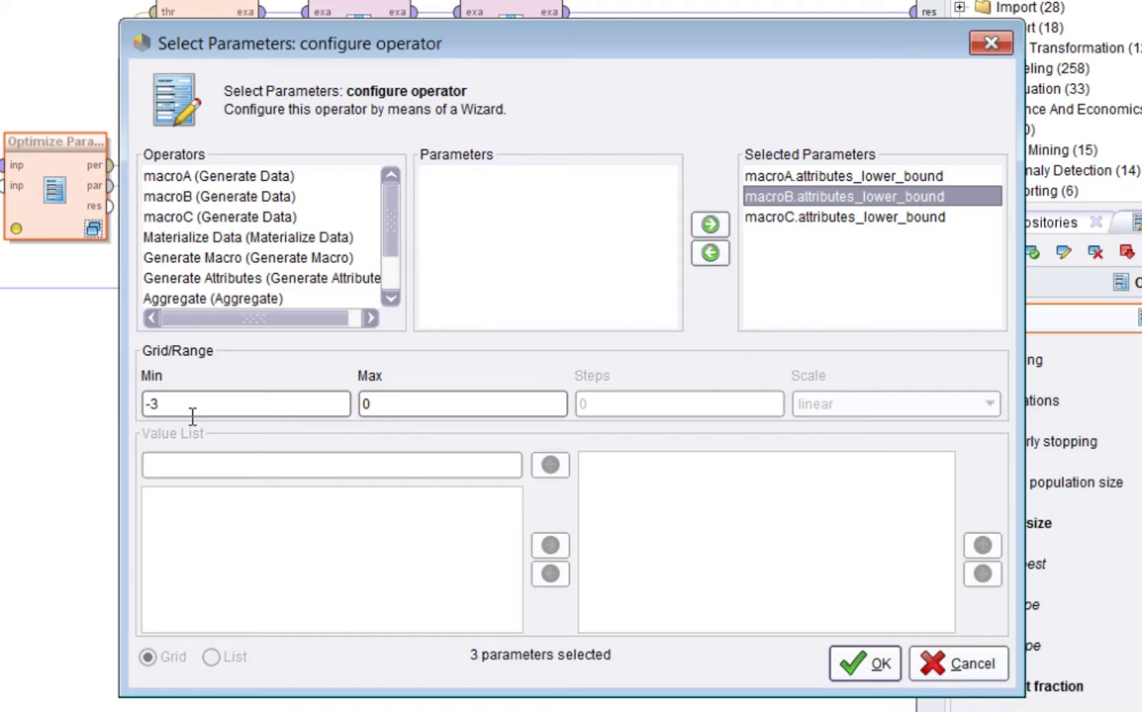
pyautogui.click(415, 410)
pyautogui.click(811, 217)
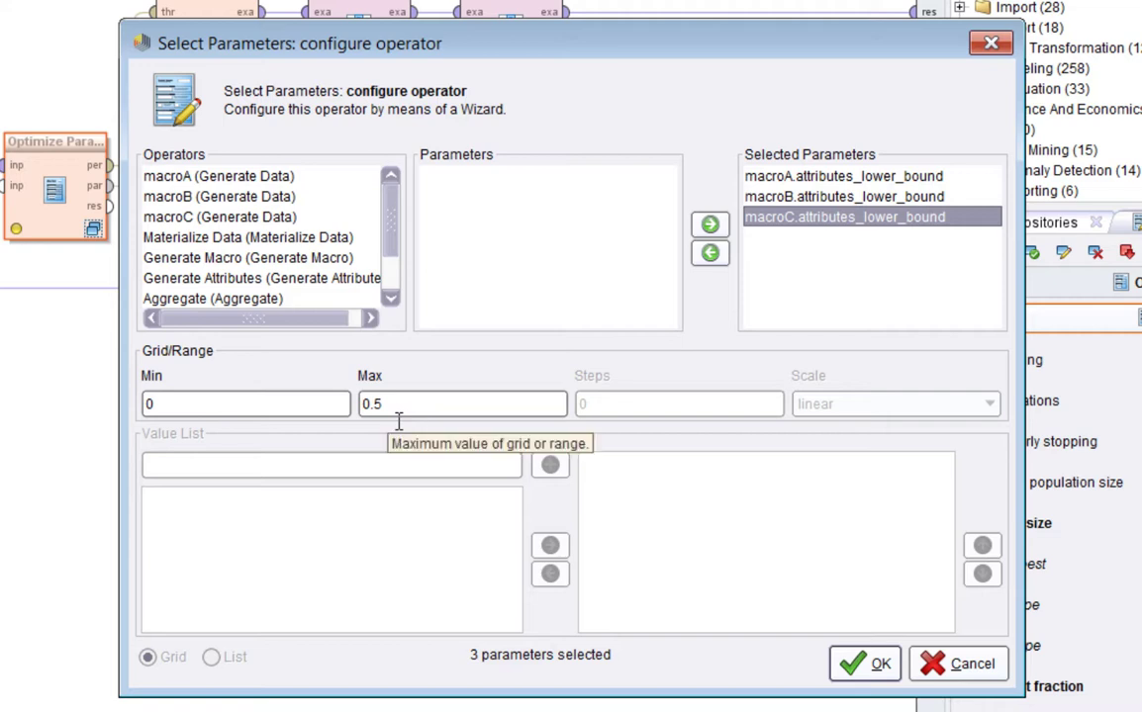
pyautogui.click(840, 178)
pyautogui.click(840, 197)
pyautogui.click(838, 218)
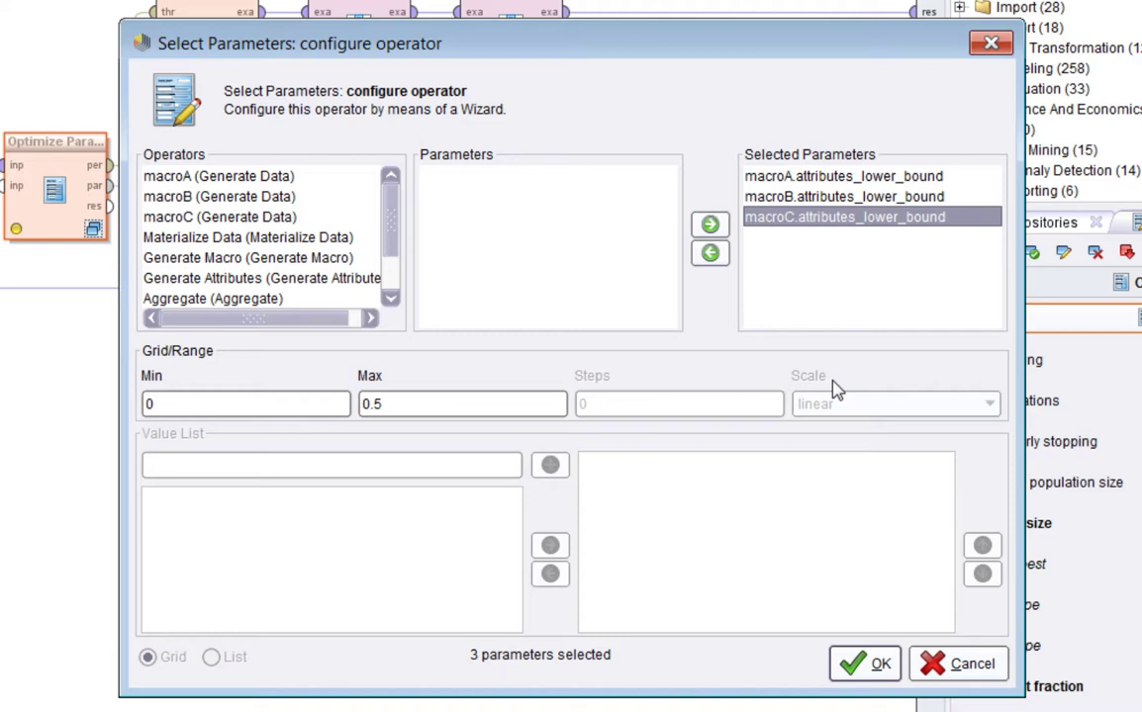
# - Compare the search ranges of the macroA, macroB and macroC parameters once more and close the settings without changes
pyautogui.click(798, 198)
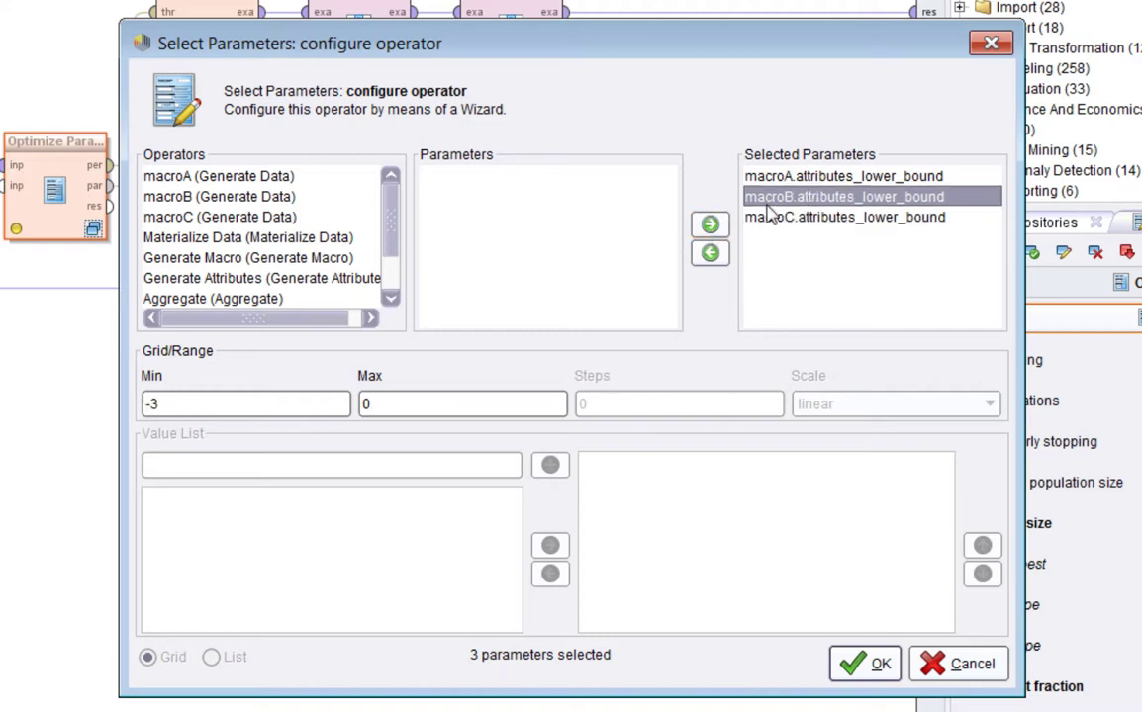
pyautogui.click(859, 180)
pyautogui.click(857, 200)
pyautogui.click(856, 220)
pyautogui.click(857, 198)
pyautogui.click(758, 175)
pyautogui.click(755, 195)
pyautogui.click(834, 219)
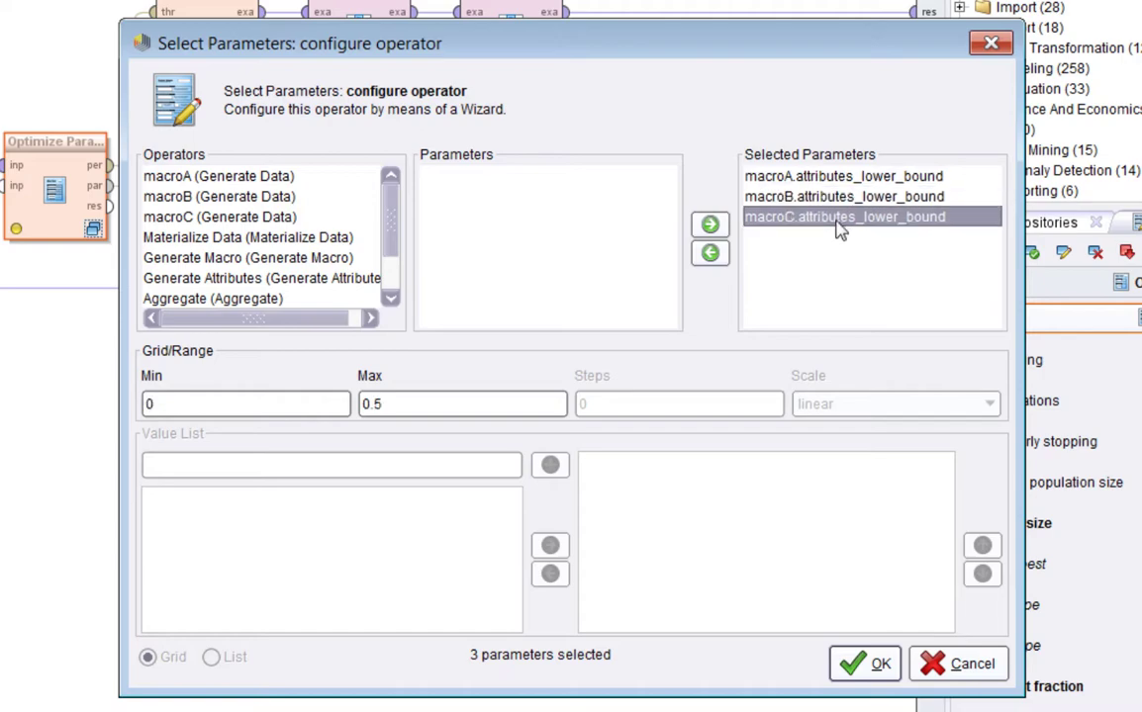
pyautogui.click(951, 666)
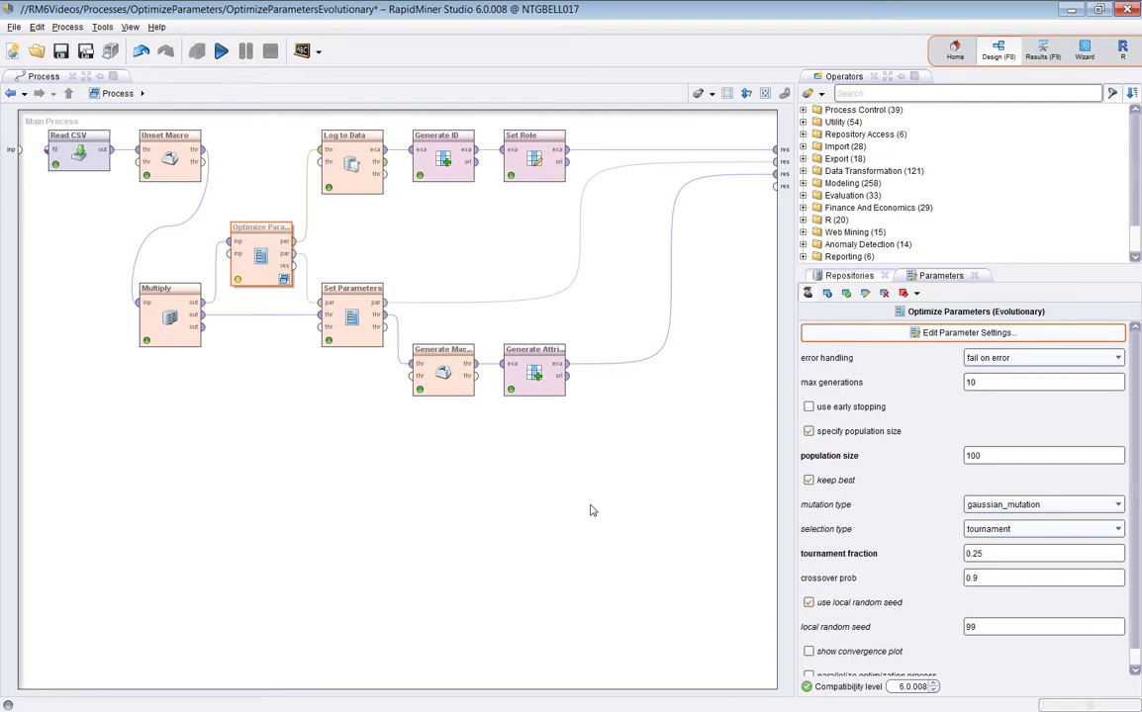
# - Open the subprocess of Optimize Parameters (Evolutionary) and examine the attributes lower bound of the macroA, macroB and macroC Generate Data operators
pyautogui.click(284, 284)
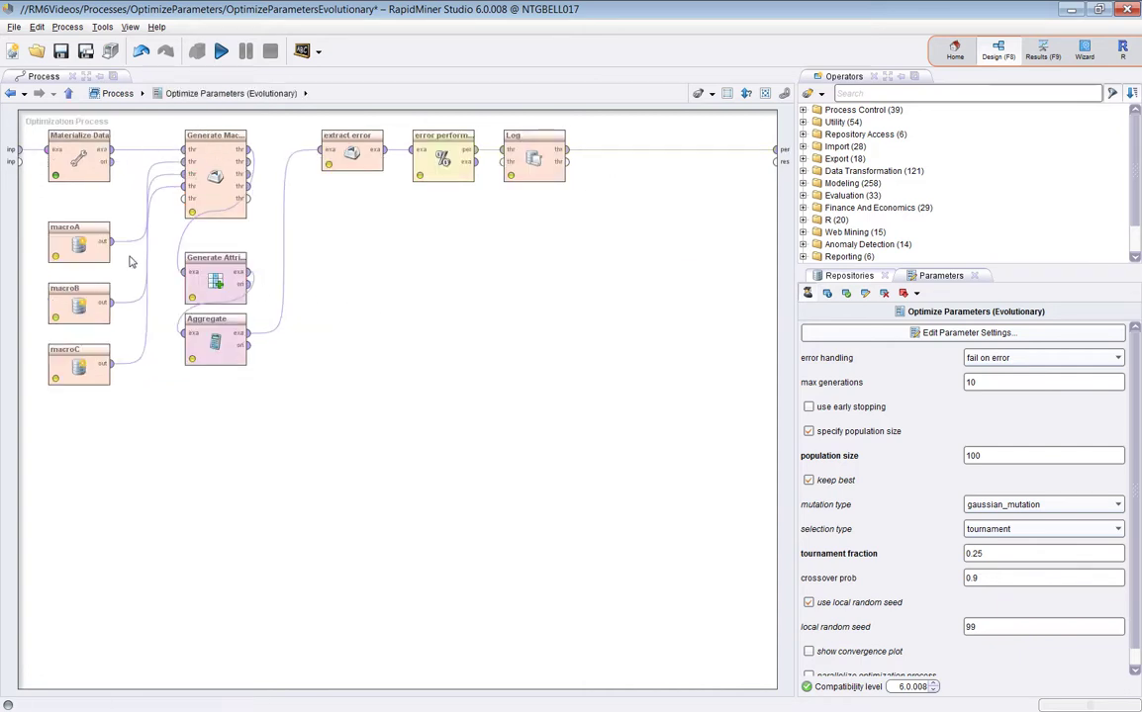
pyautogui.click(79, 232)
pyautogui.click(87, 309)
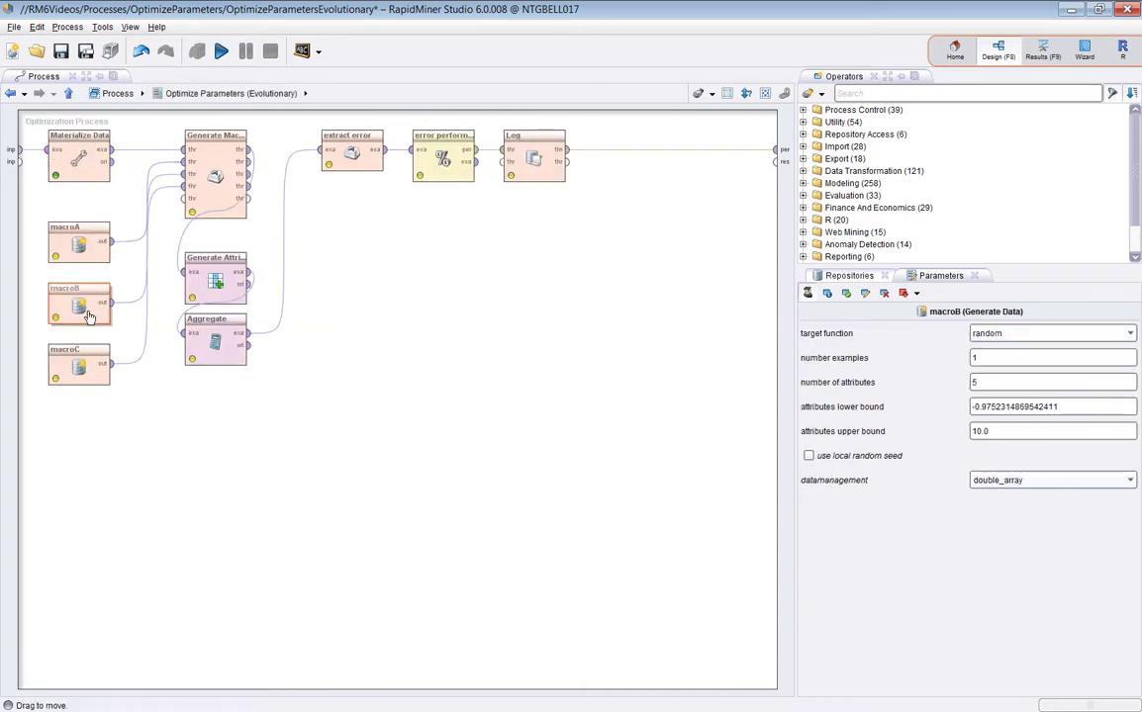
pyautogui.click(75, 358)
pyautogui.click(77, 295)
pyautogui.click(84, 251)
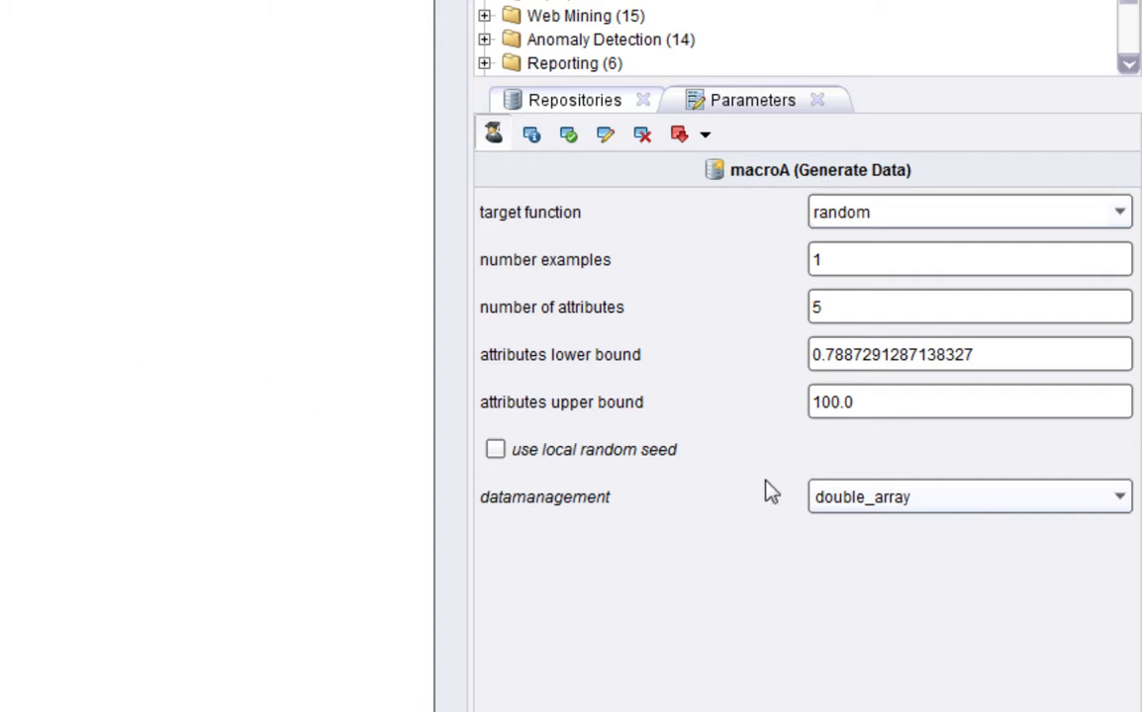
pyautogui.moveTo(1010, 363); pyautogui.dragTo(792, 365)
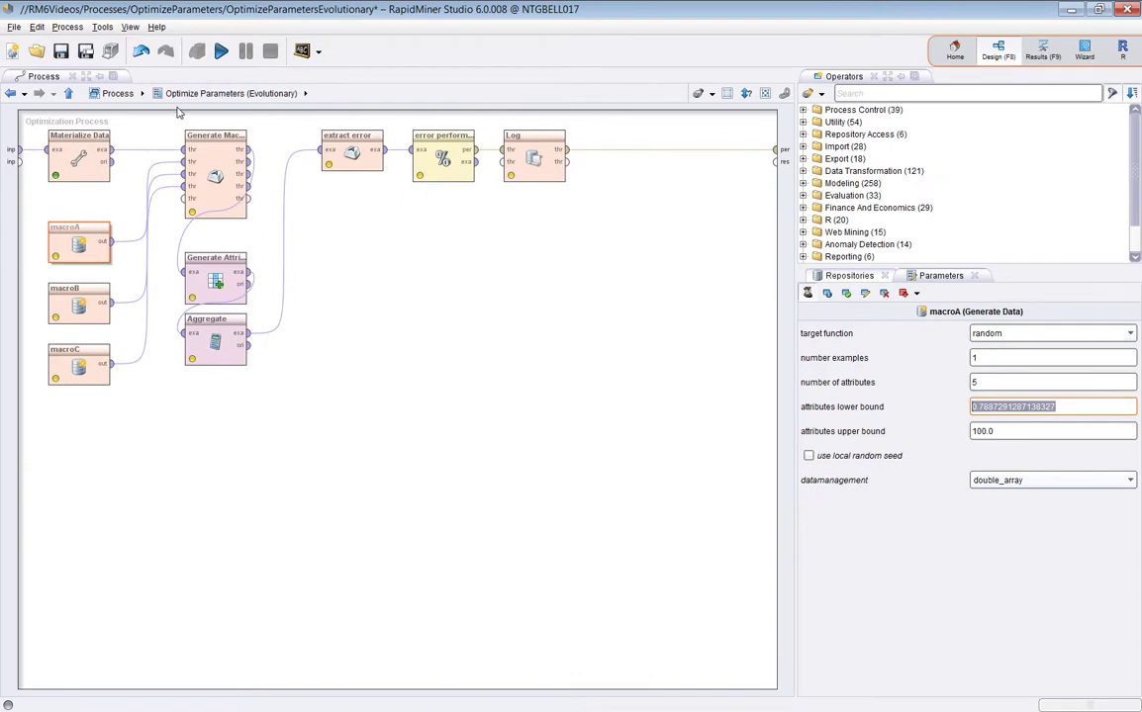
# - Review the Generate Macro function descriptions, focusing on macro A's name and param expression, and close the list without changes
pyautogui.click(216, 170)
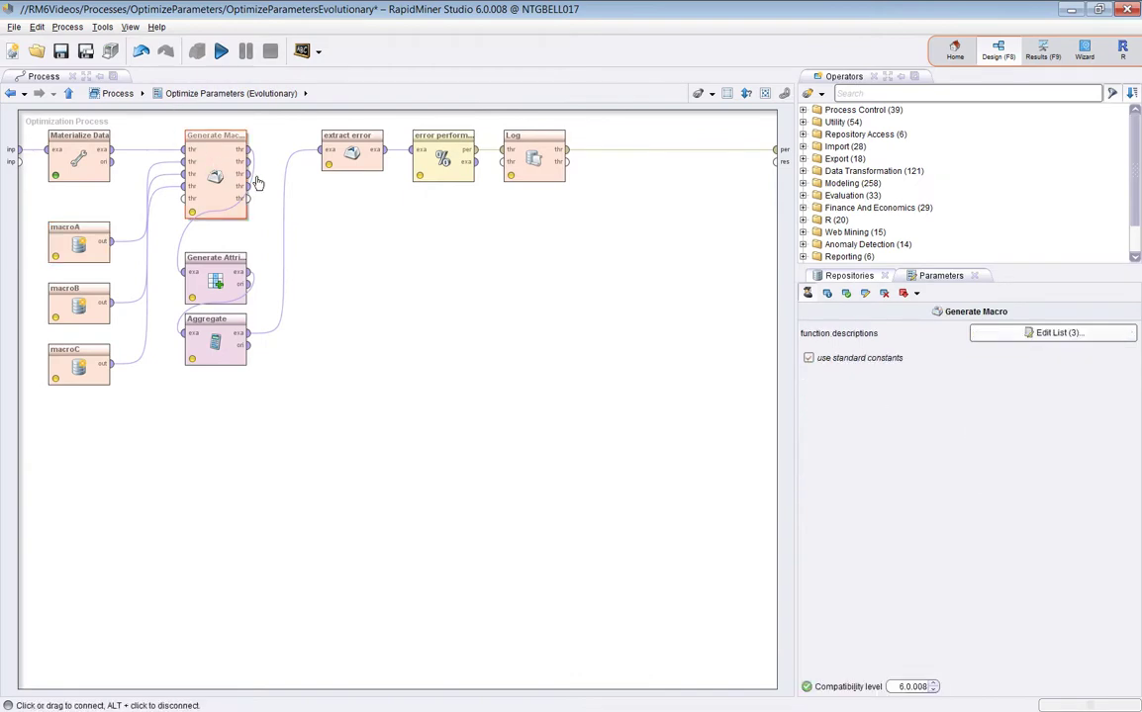
pyautogui.click(1002, 336)
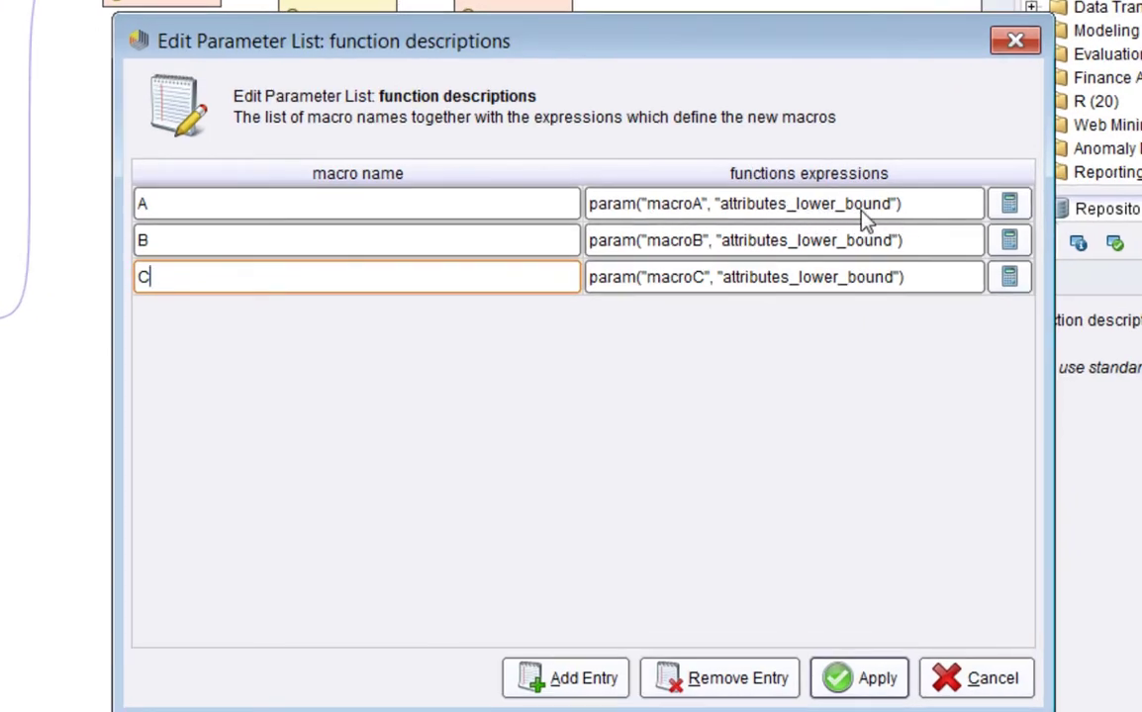
pyautogui.click(930, 217)
pyautogui.moveTo(930, 217); pyautogui.dragTo(596, 222)
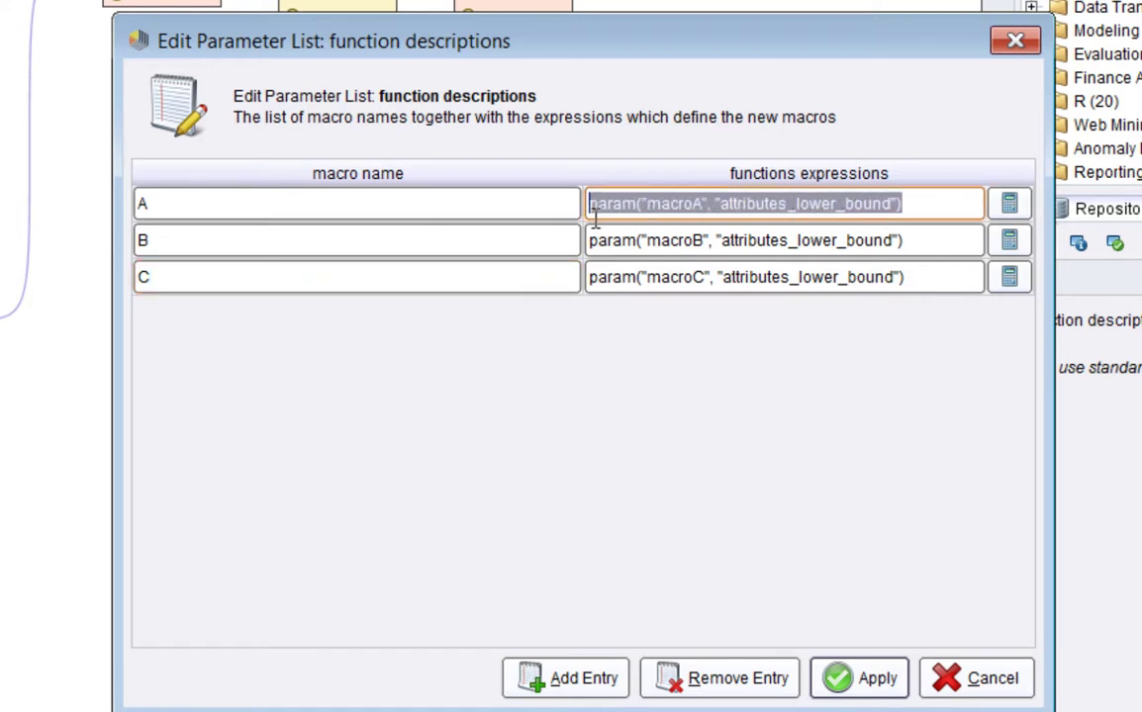
pyautogui.click(411, 206)
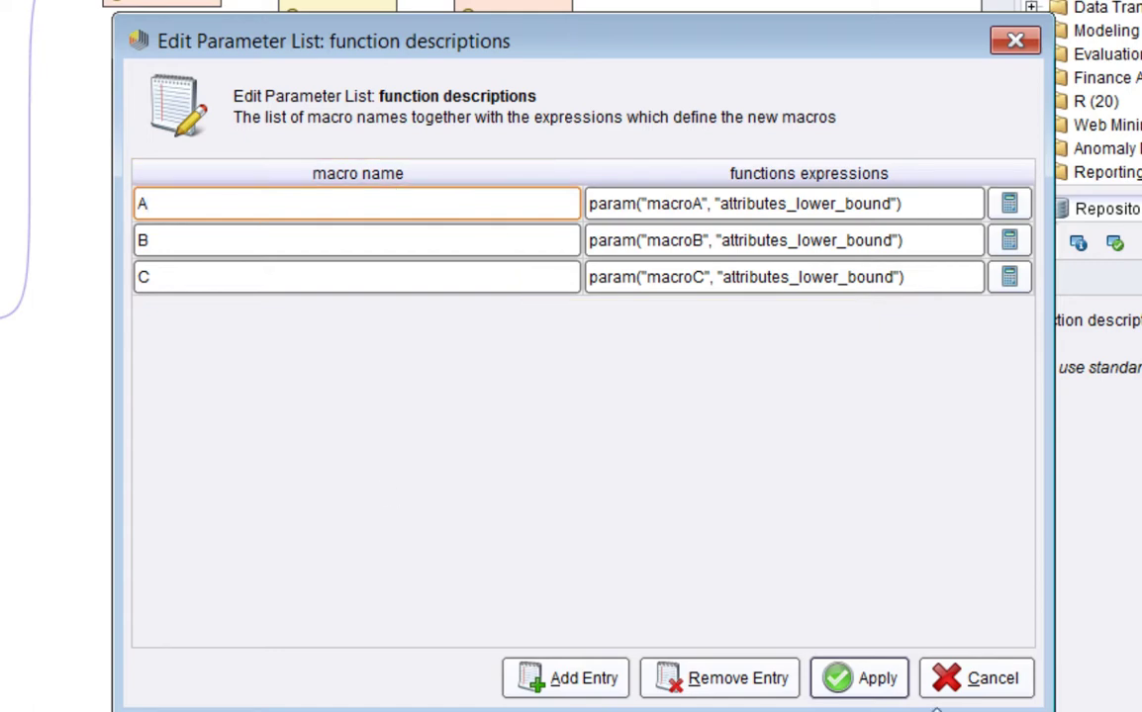
pyautogui.click(970, 693)
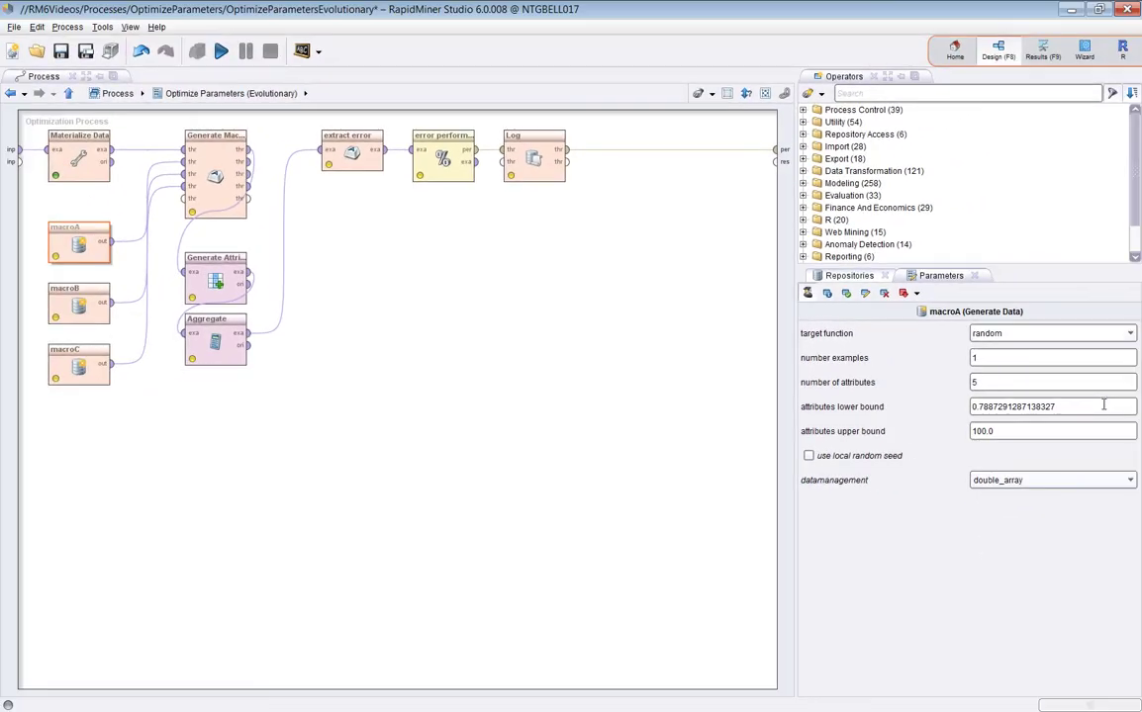
# - Match macroA's attributes lower bound with the Generate Macro function descriptions for A, B and C, and close the list without changes
pyautogui.click(1103, 405)
pyautogui.click(215, 175)
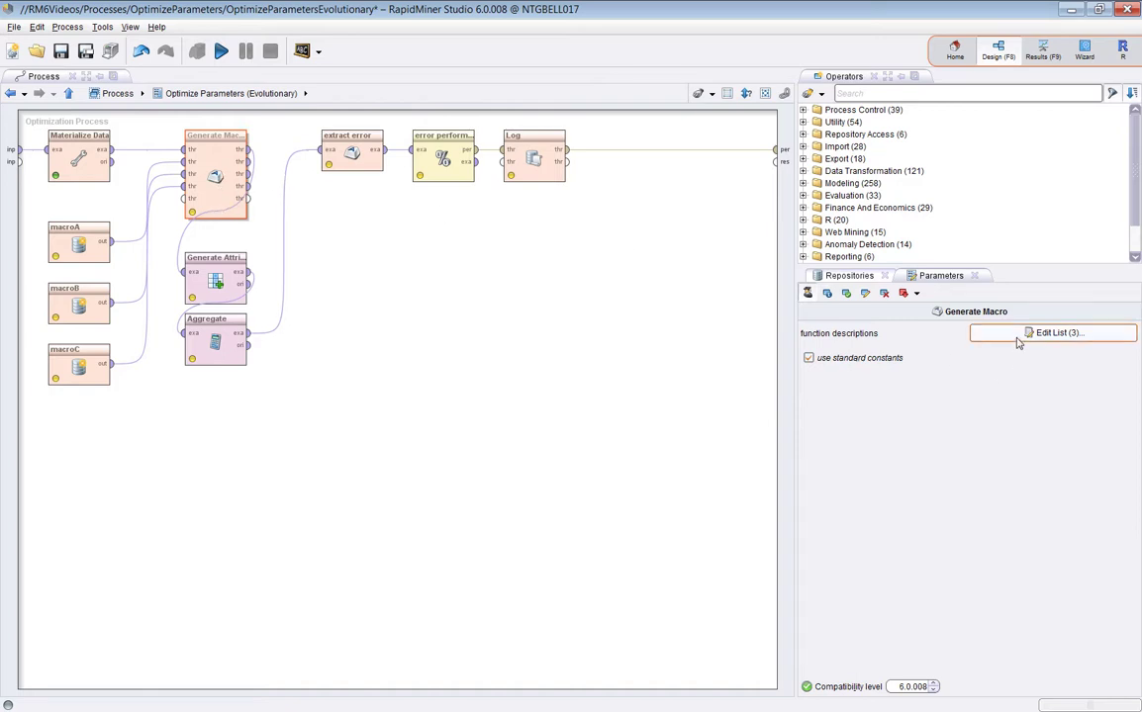
pyautogui.click(1050, 333)
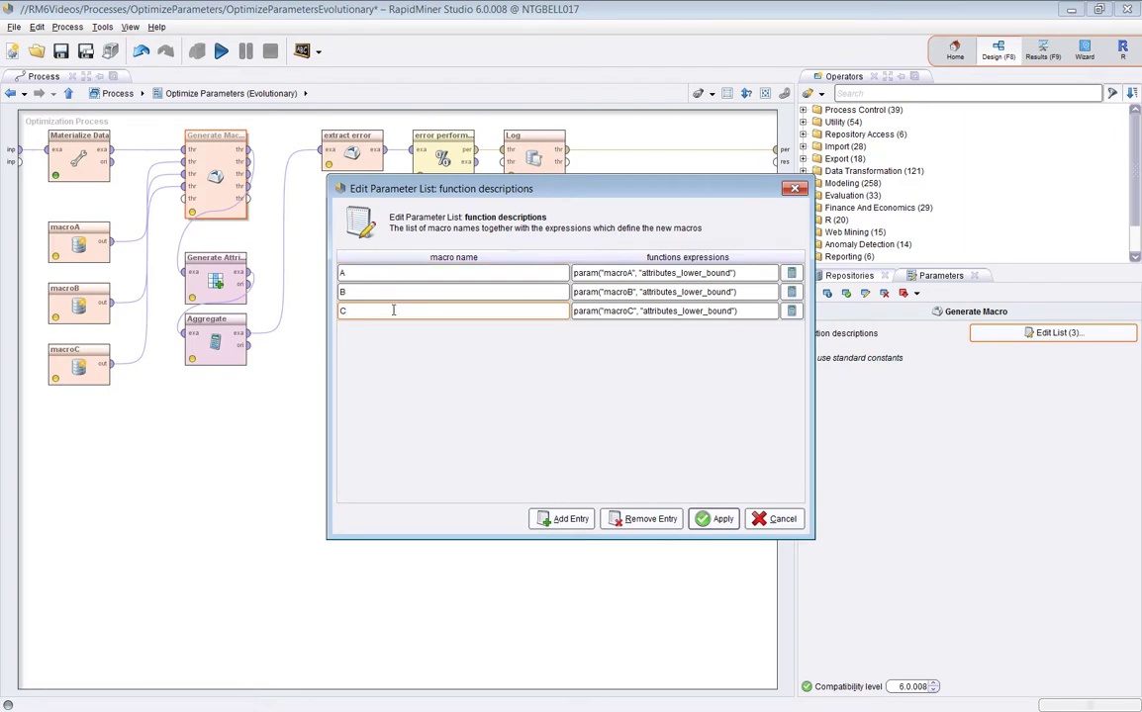
pyautogui.click(780, 519)
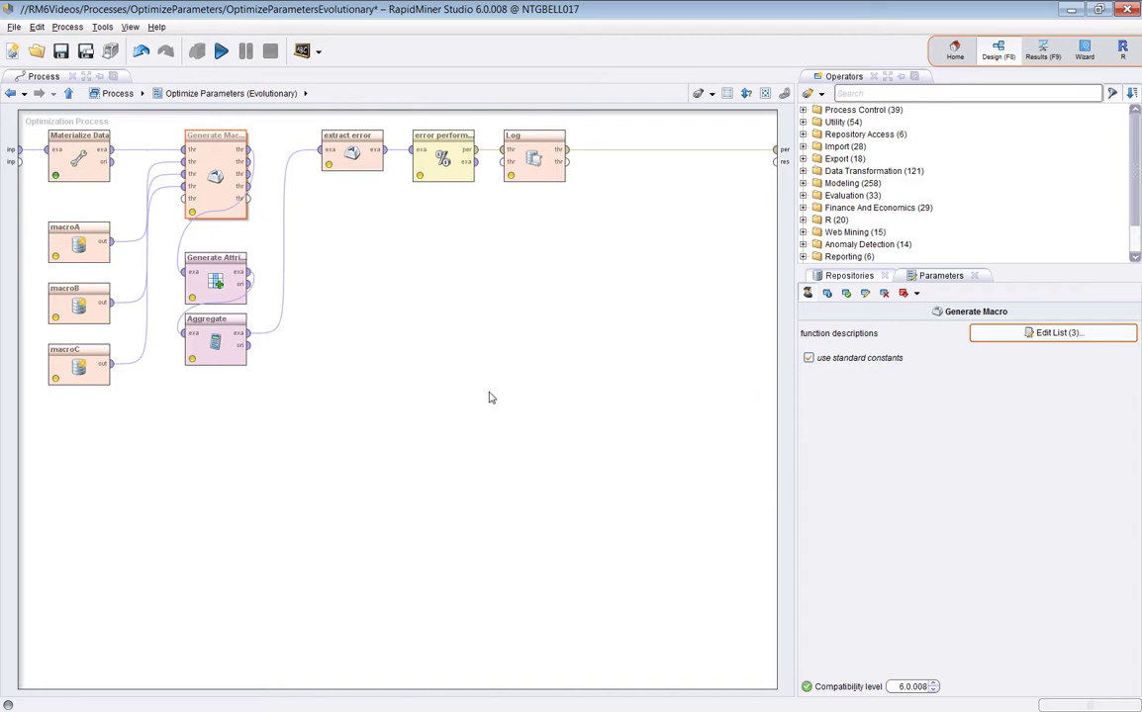
# - Examine the estimatedProbability and probabilityDifference expressions of Generate Attributes in the subprocess, and close the list without changes
pyautogui.click(216, 275)
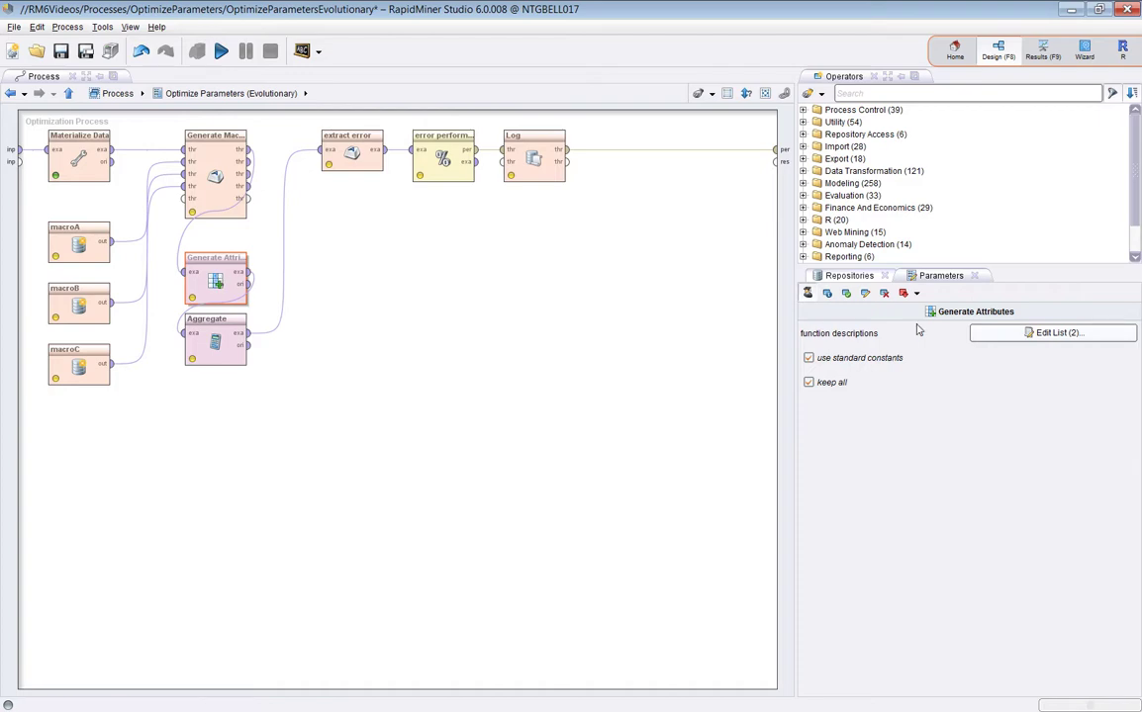
pyautogui.click(1004, 333)
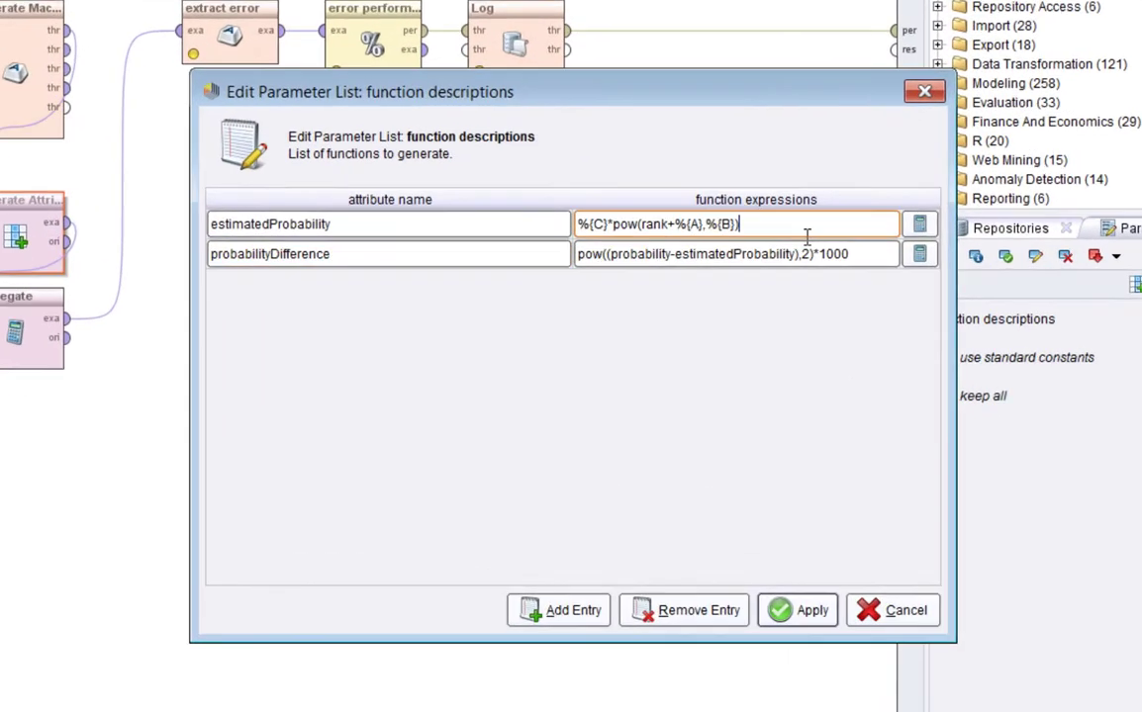
pyautogui.moveTo(746, 265); pyautogui.dragTo(586, 263)
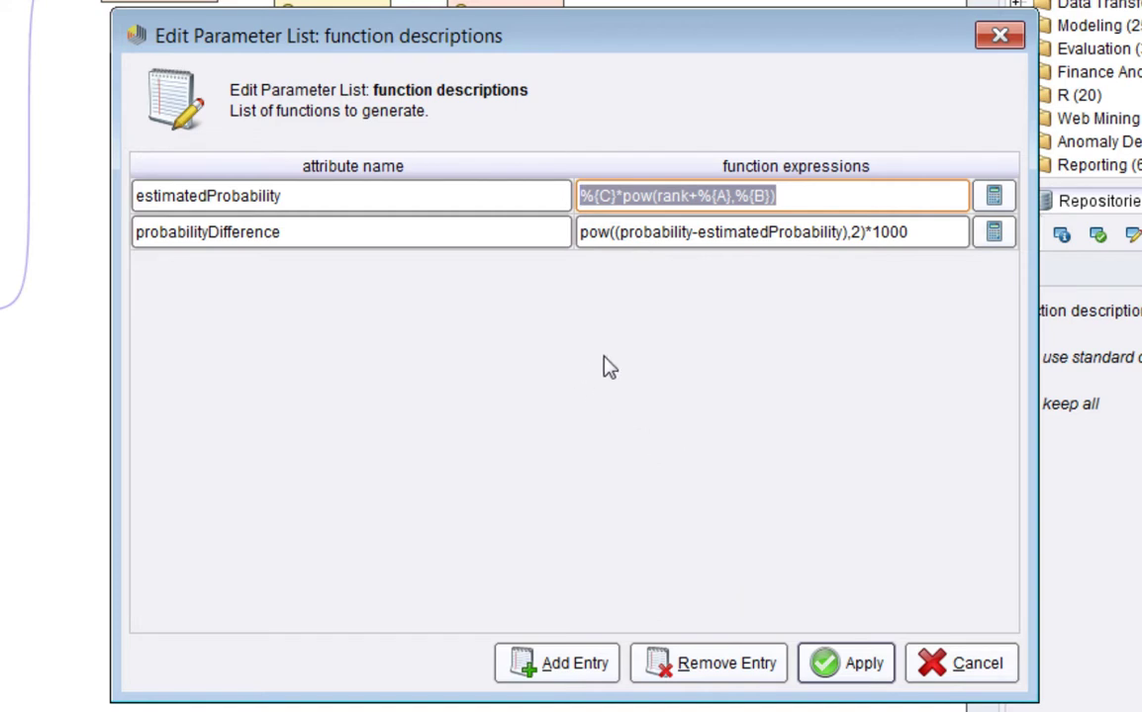
pyautogui.click(787, 195)
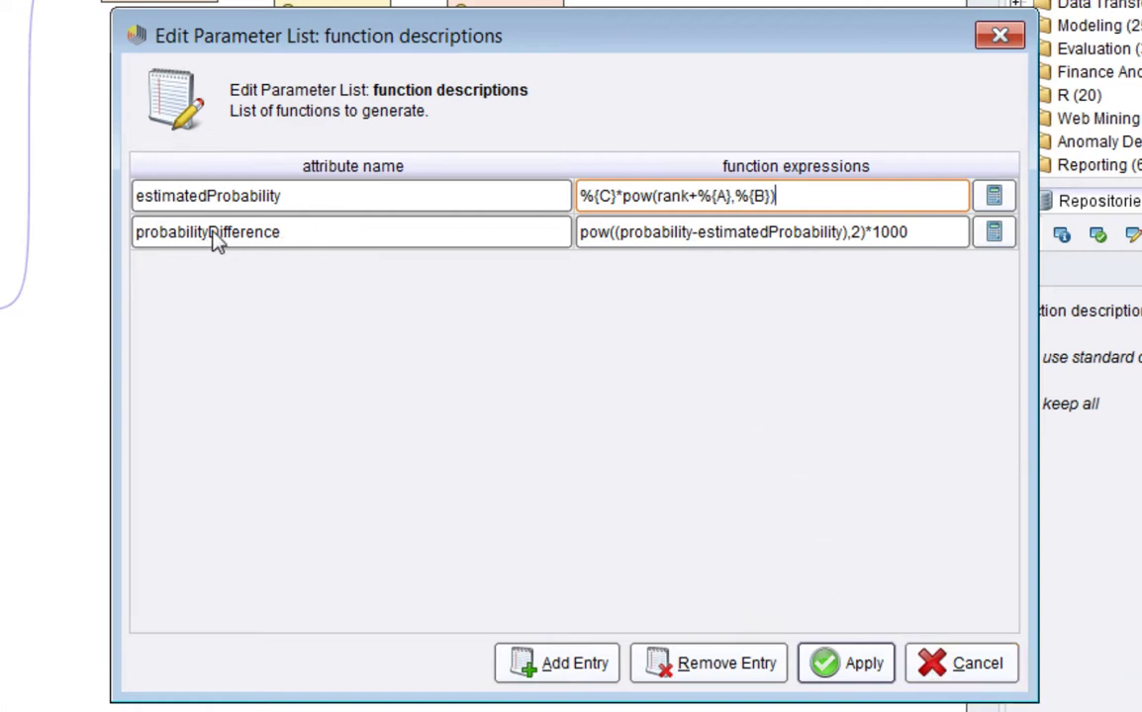
pyautogui.click(920, 611)
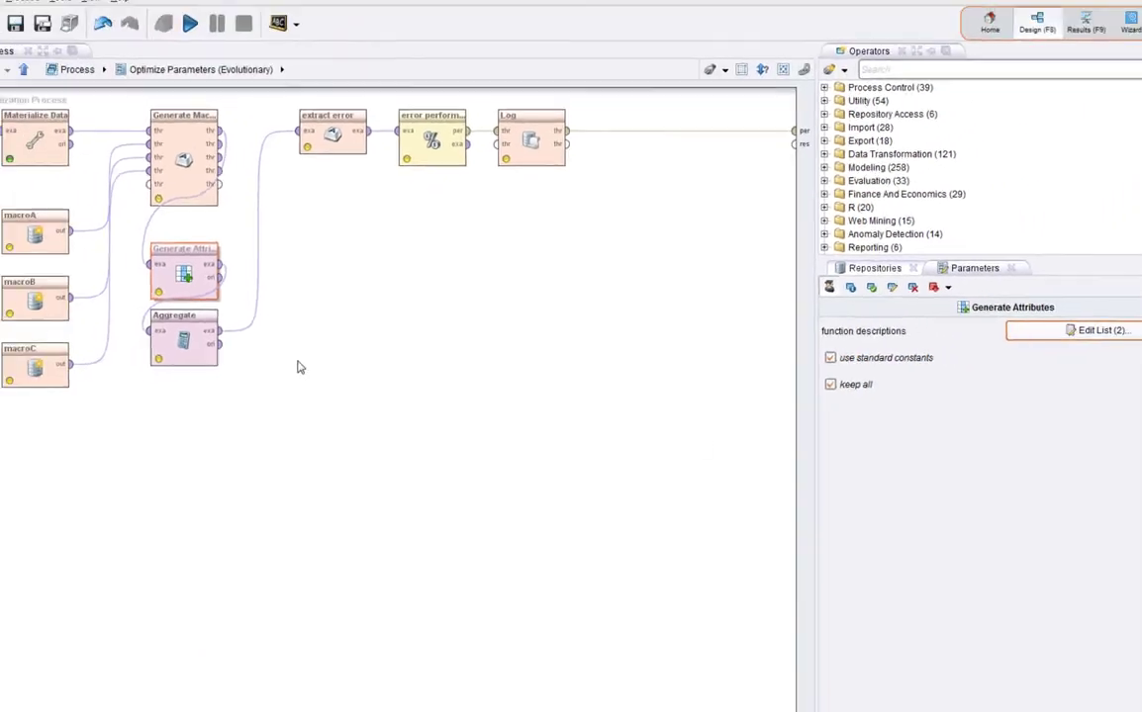
# - Check which attribute and aggregation function the Aggregate operator uses, and close the list without changes
pyautogui.click(14, 335)
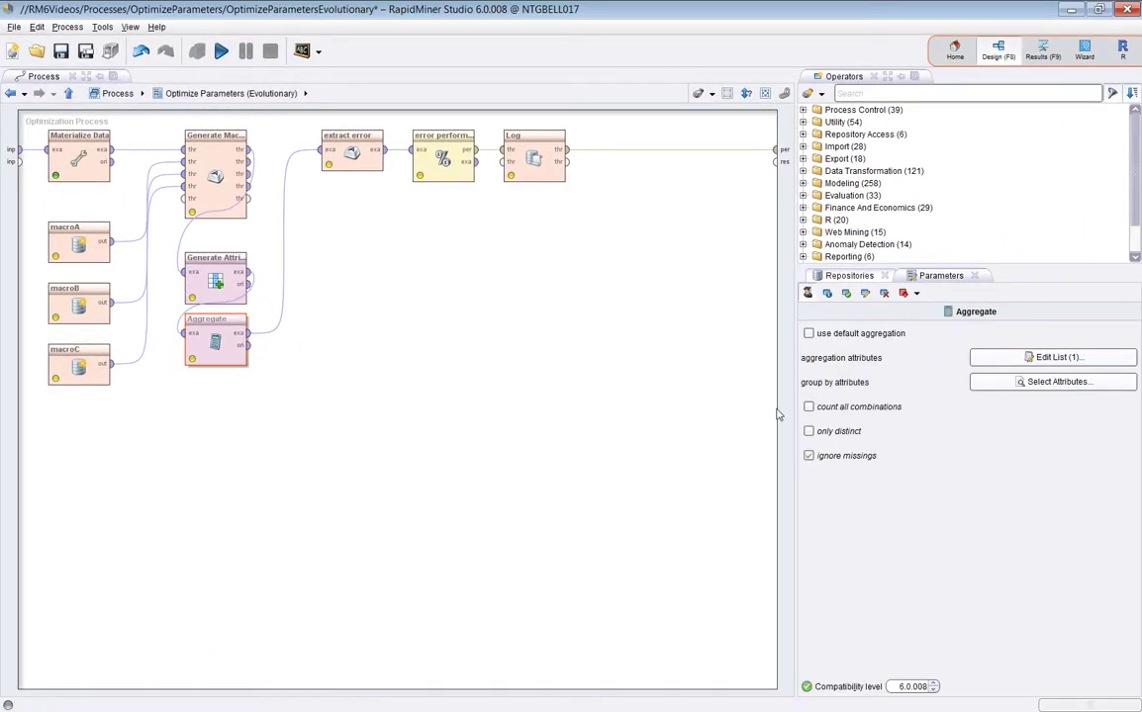
pyautogui.click(1049, 358)
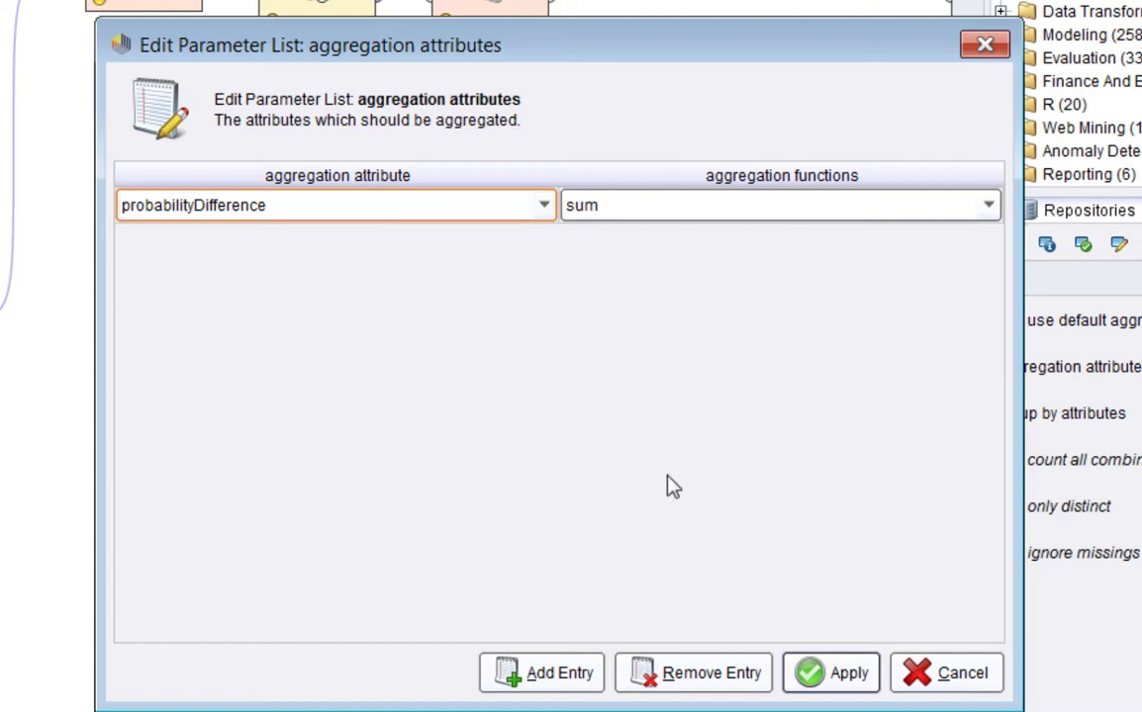
pyautogui.click(964, 678)
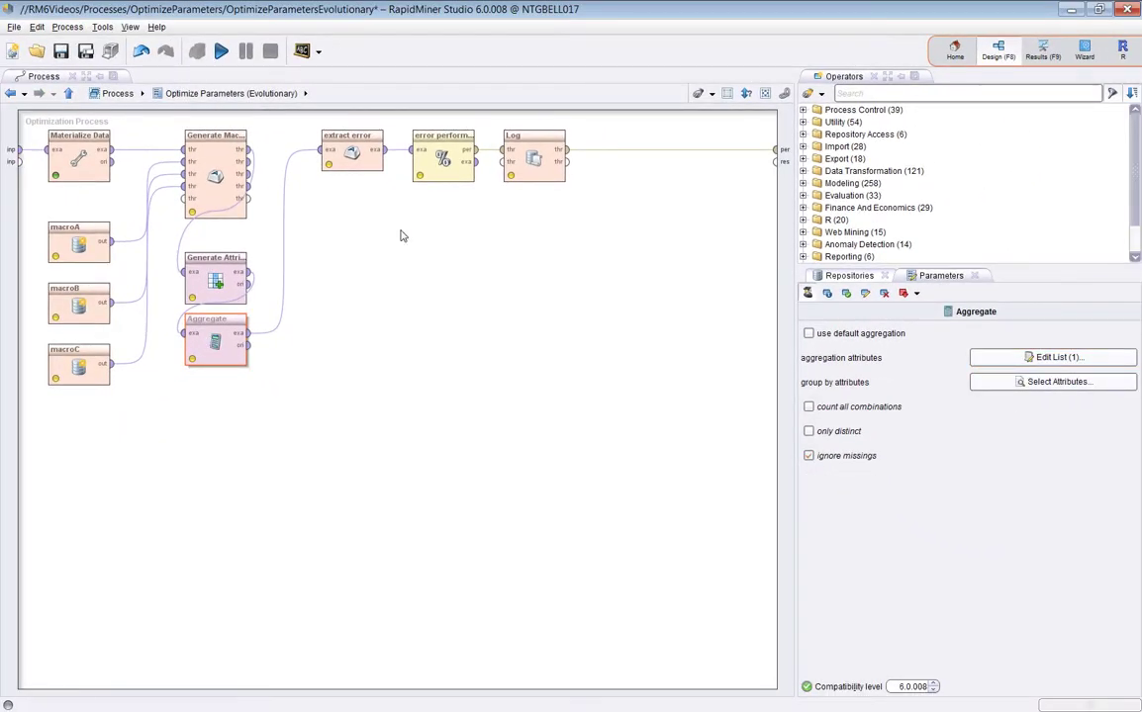
# - Examine the macro name, macro type and attribute name of the extract error operator
pyautogui.click(342, 153)
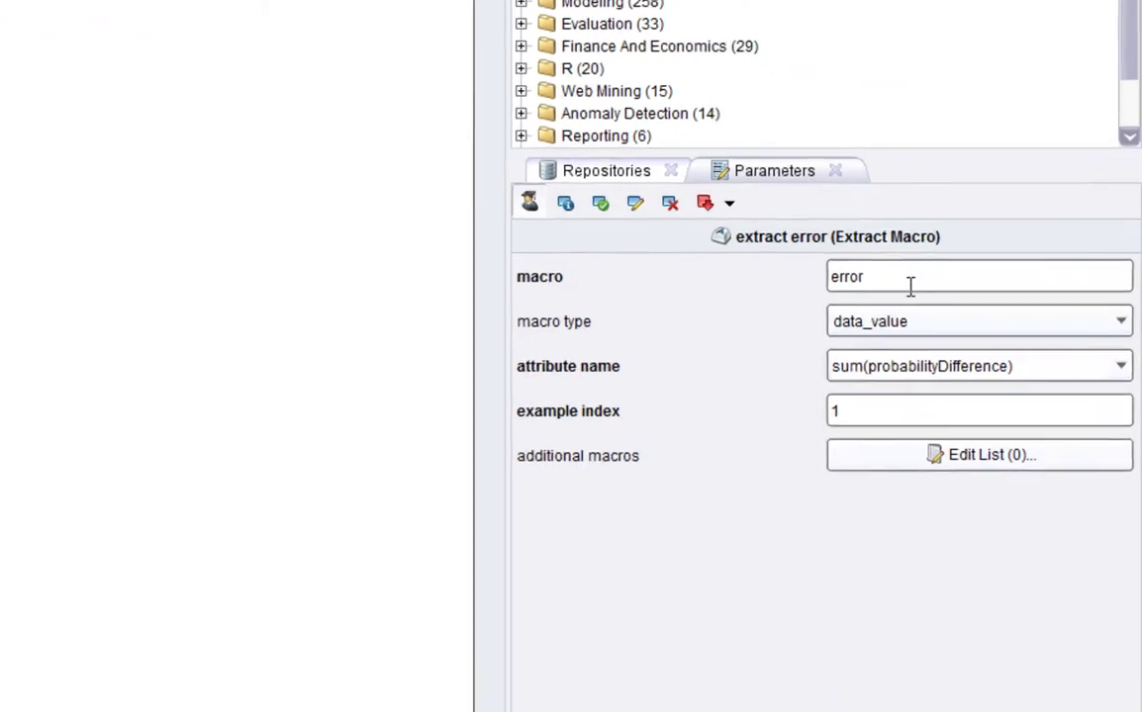
pyautogui.click(1014, 337)
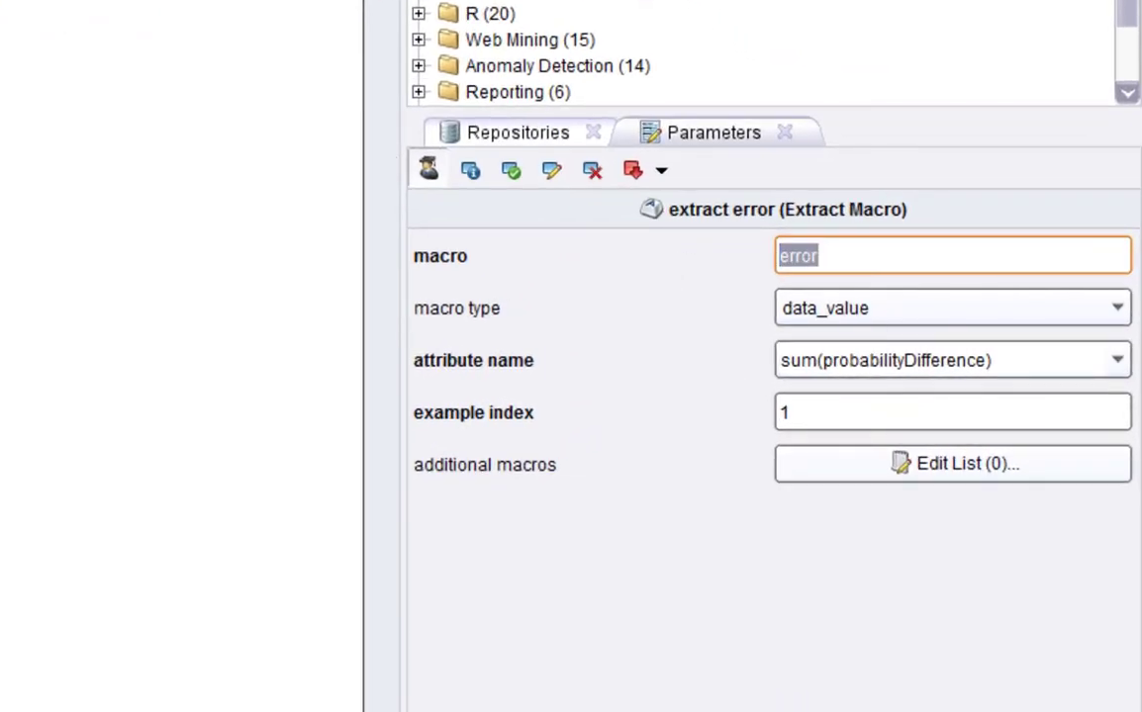
pyautogui.press('Tab')
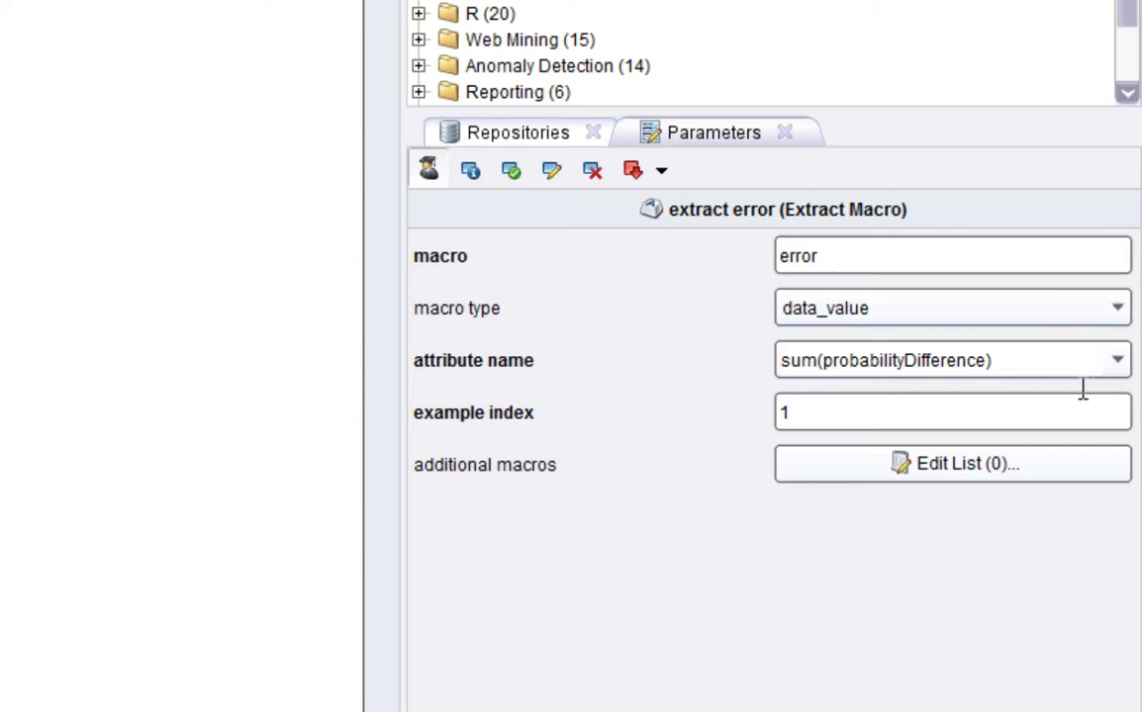
# - Examine the attribute name, example index and optimization direction choices of the error performance operator, keeping minimize
pyautogui.click(37, 24)
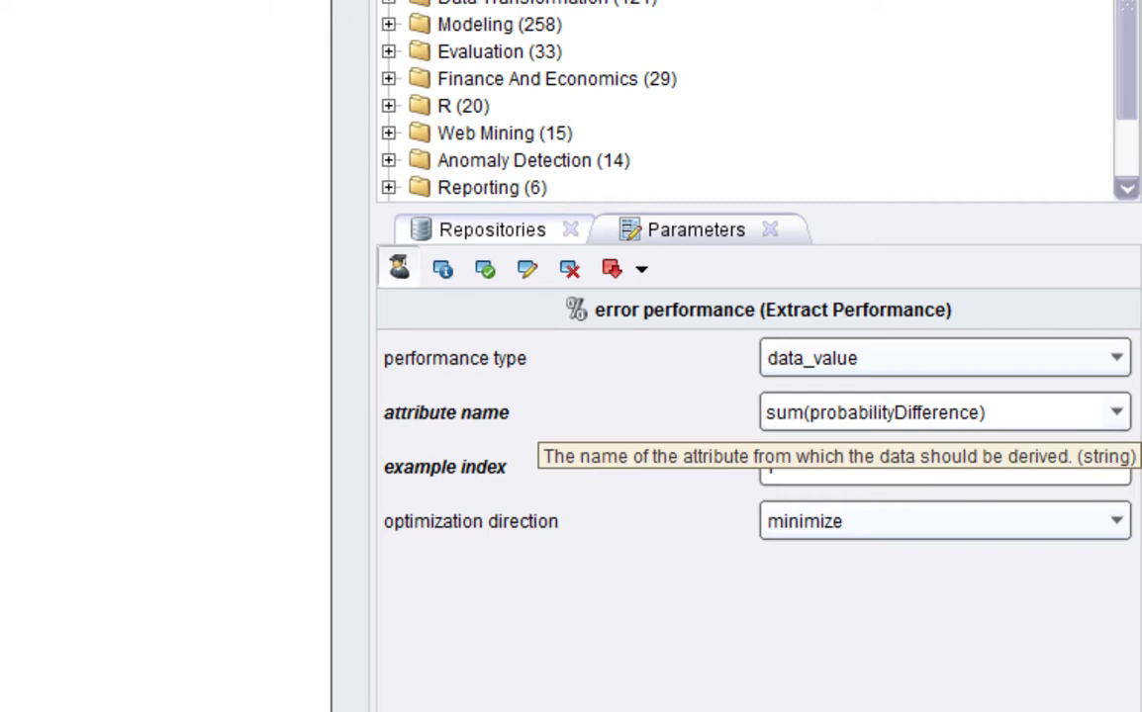
pyautogui.click(1107, 478)
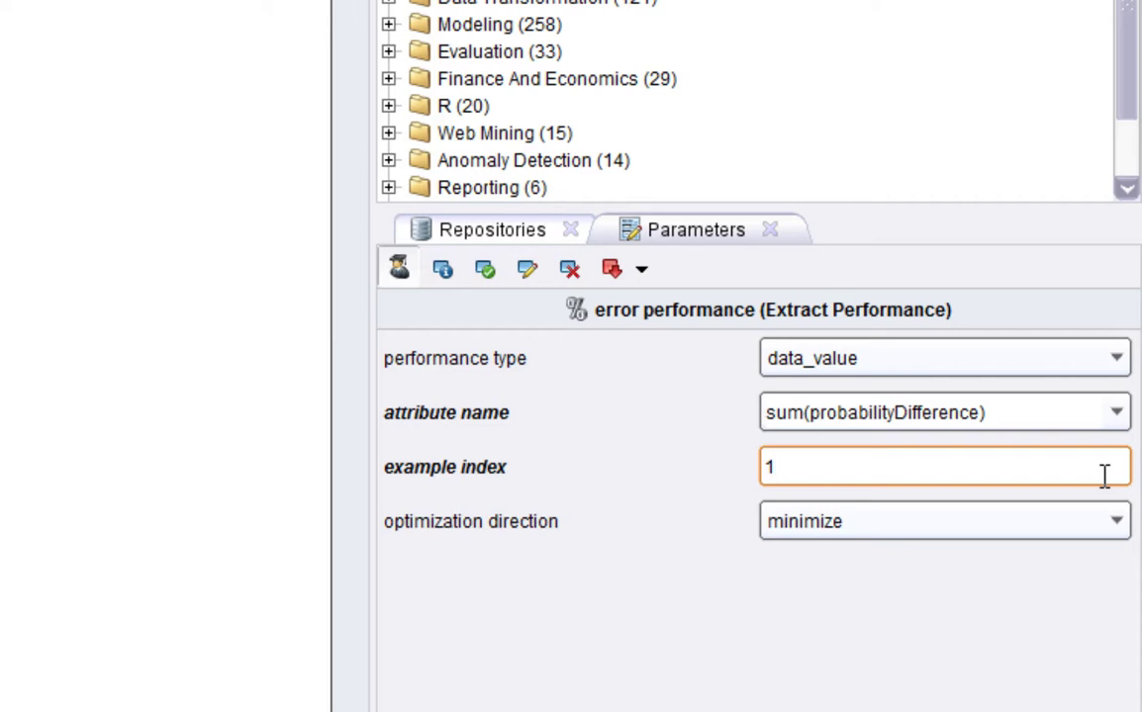
pyautogui.click(1114, 526)
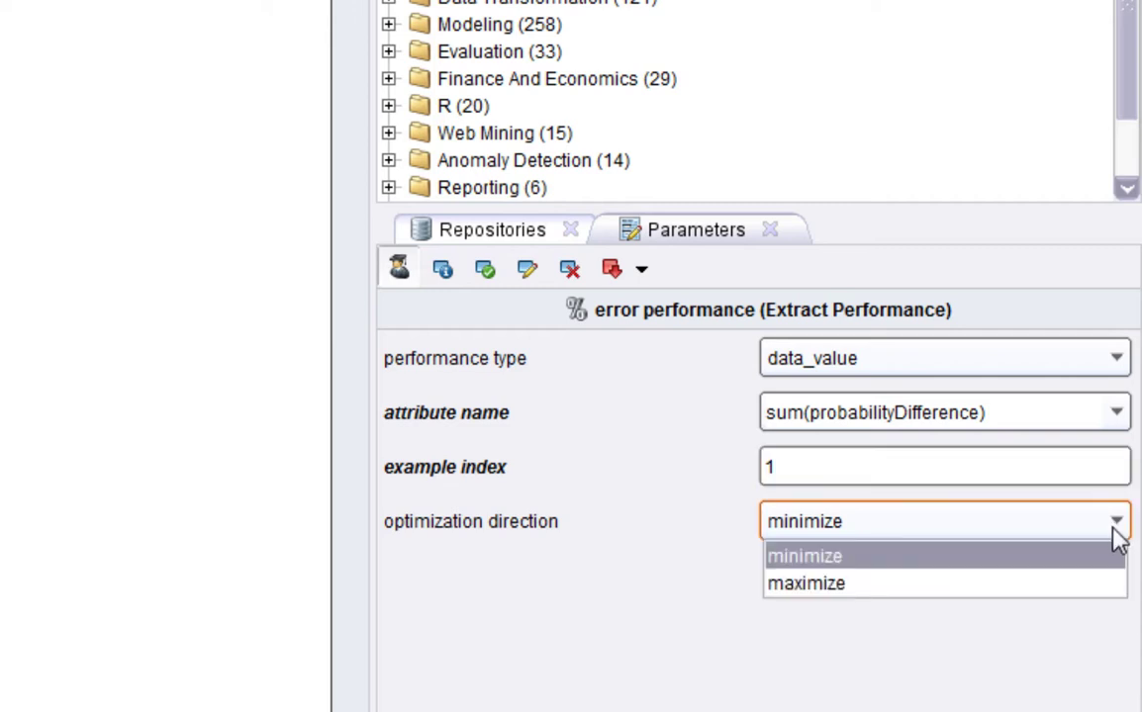
pyautogui.click(1112, 534)
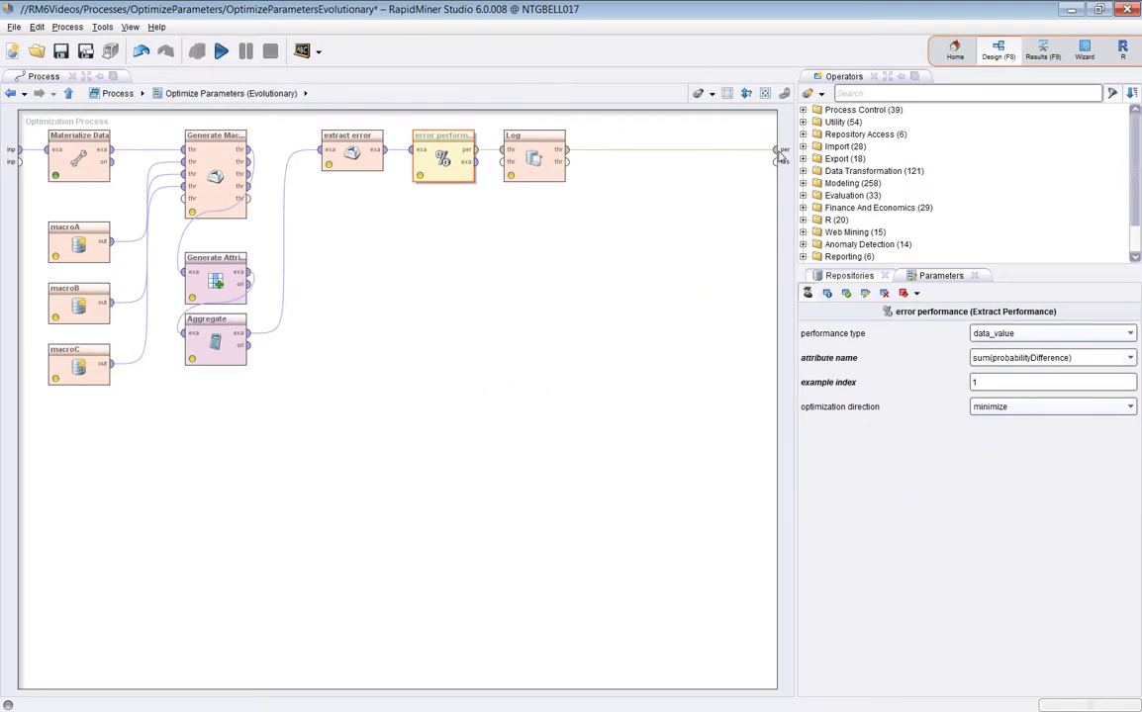
# - Review the column names and logged values defined in the Log operator, and close the list without changes
pyautogui.click(534, 148)
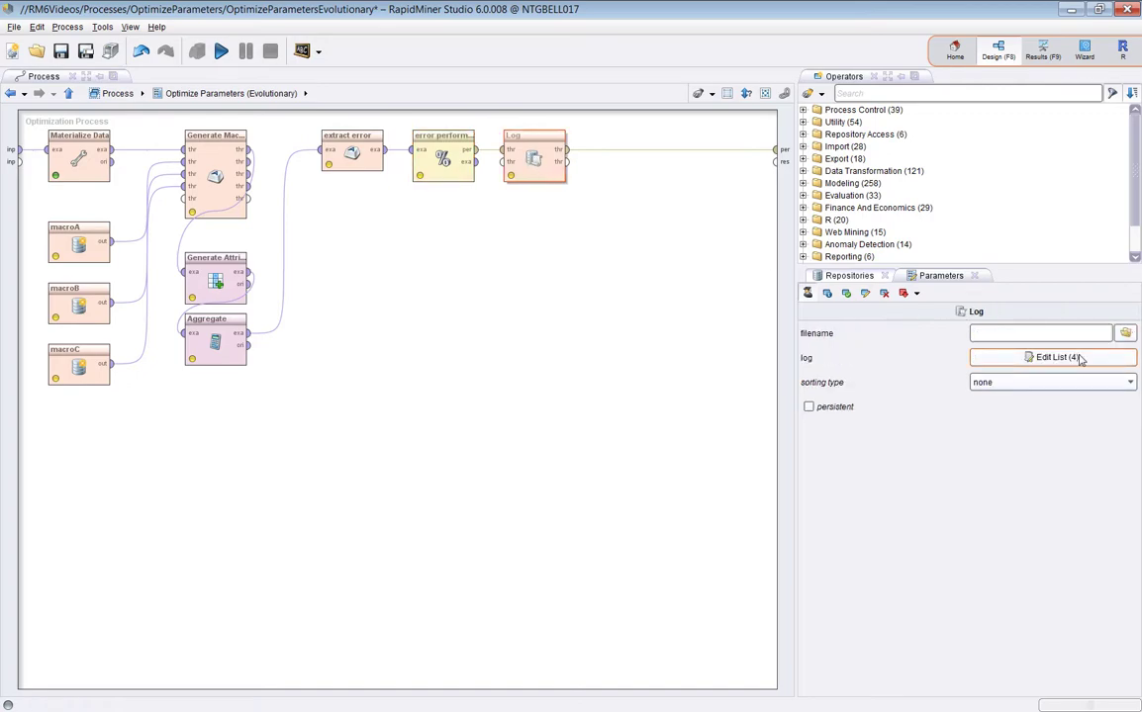
pyautogui.click(1056, 358)
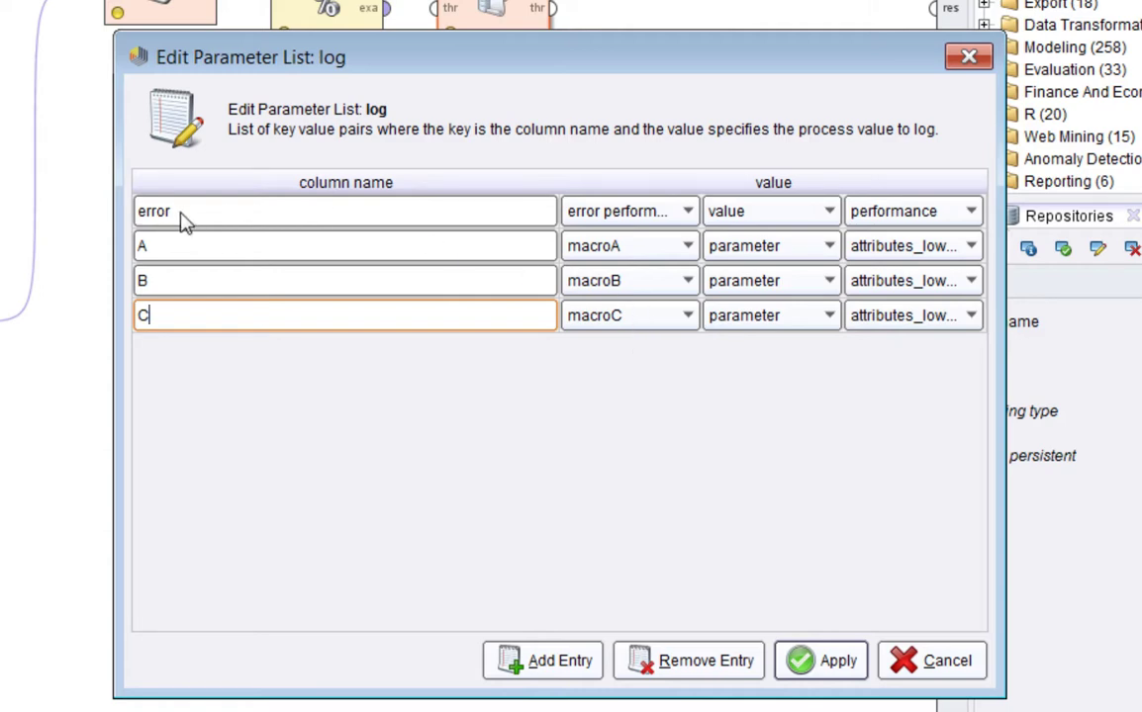
pyautogui.moveTo(509, 70); pyautogui.dragTo(511, 125)
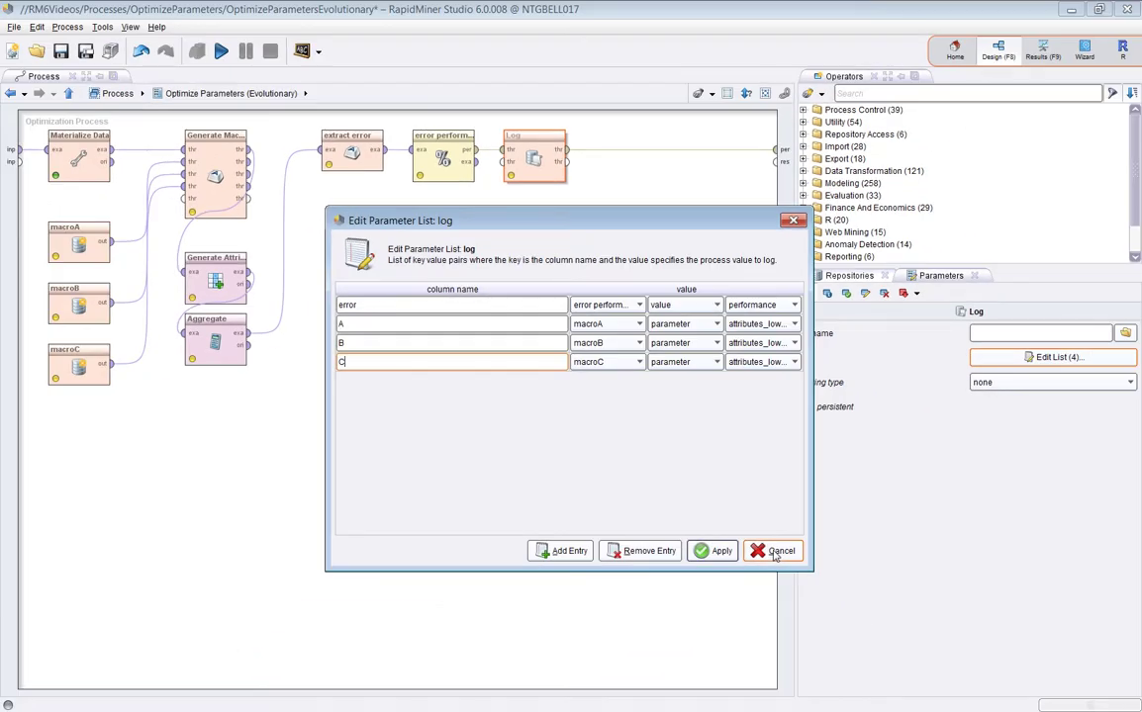
pyautogui.click(775, 555)
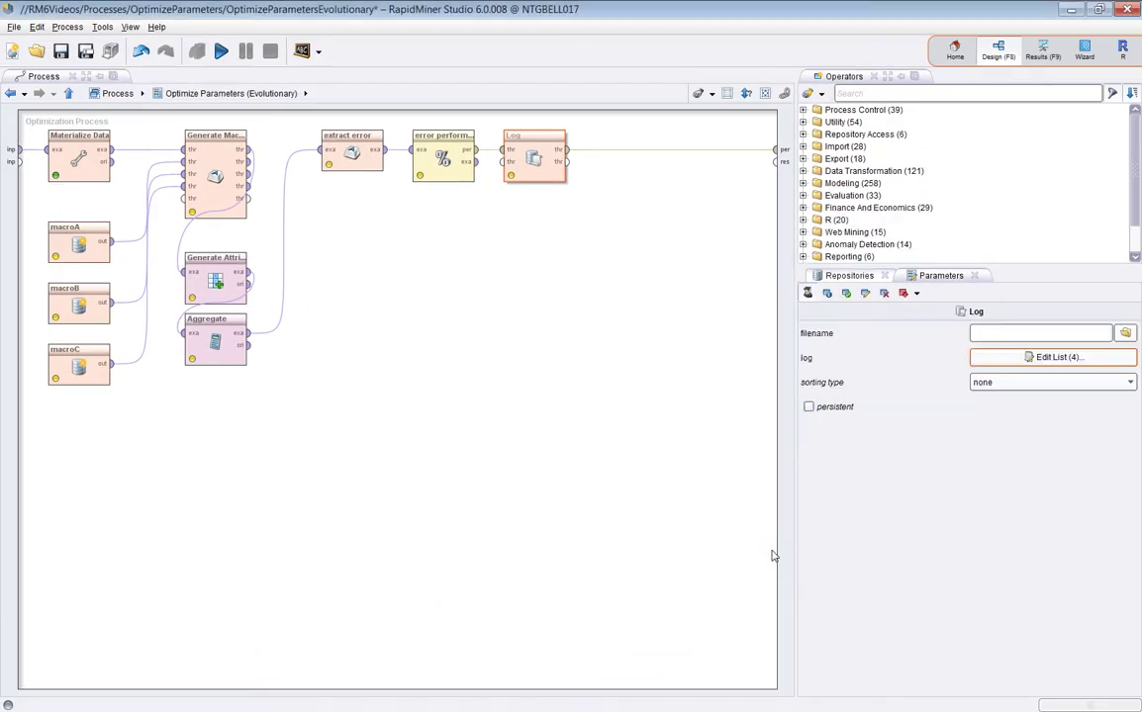
# - Return to the main process and examine max generations, population size and the early stopping option of Optimize Parameters (Evolutionary), leaving early stopping off
pyautogui.click(72, 93)
pyautogui.click(261, 250)
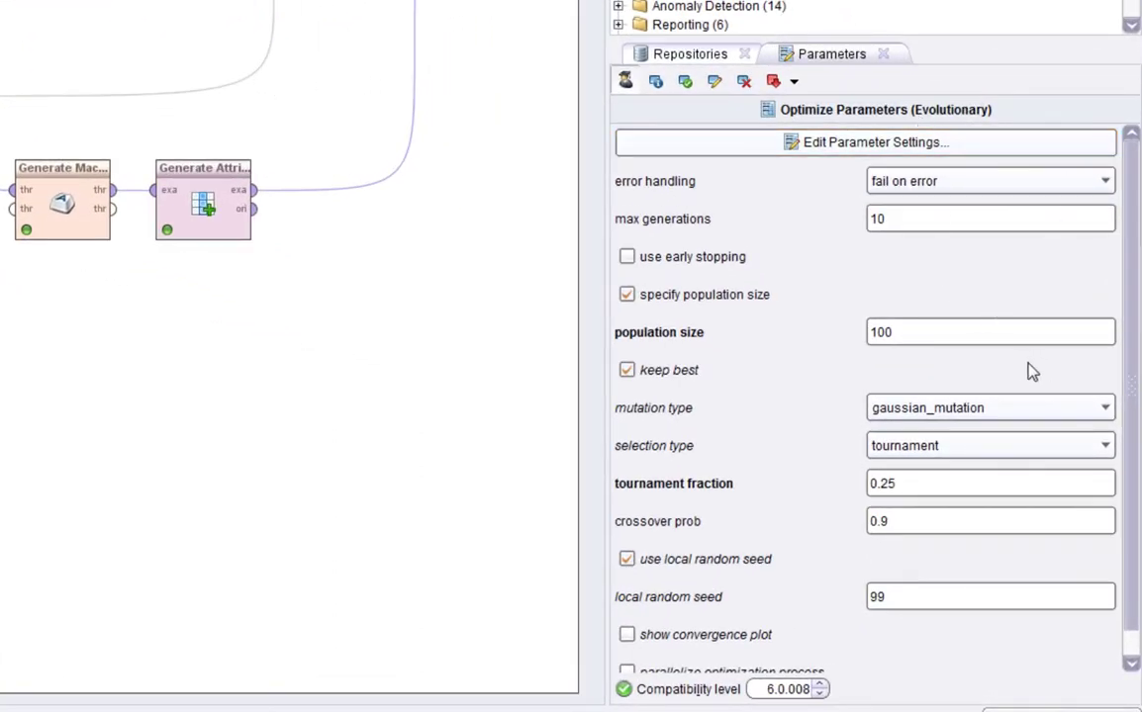
pyautogui.click(1109, 220)
pyautogui.click(917, 332)
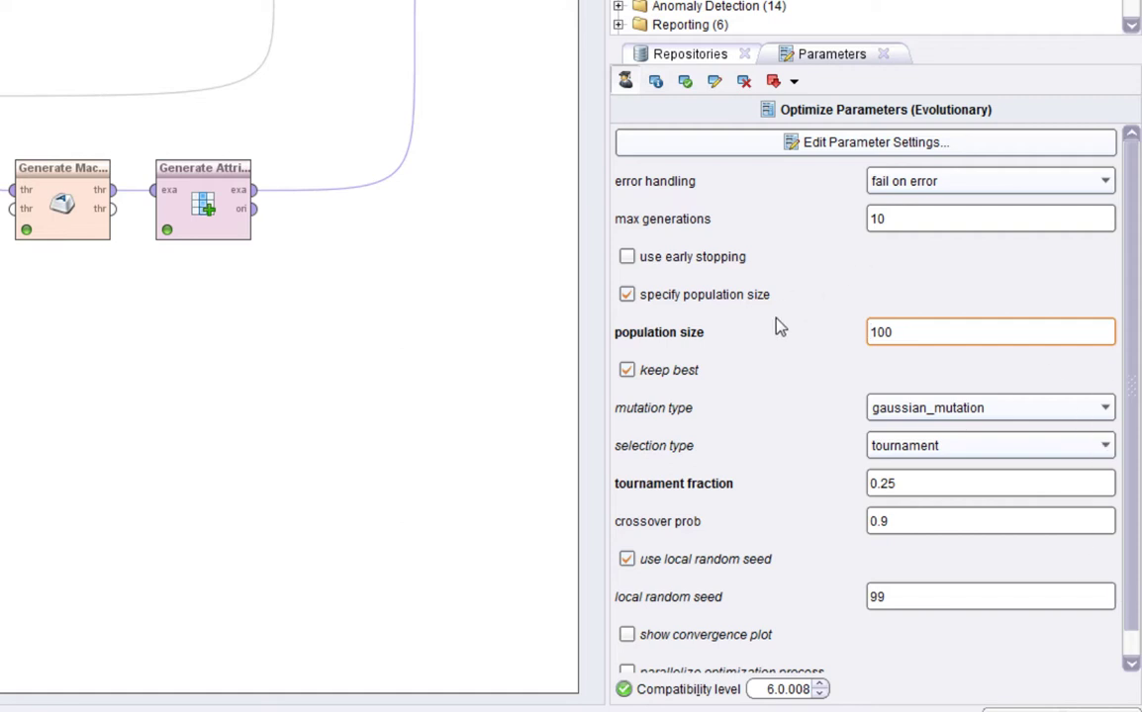
pyautogui.click(950, 342)
pyautogui.click(943, 229)
pyautogui.click(930, 336)
pyautogui.click(697, 262)
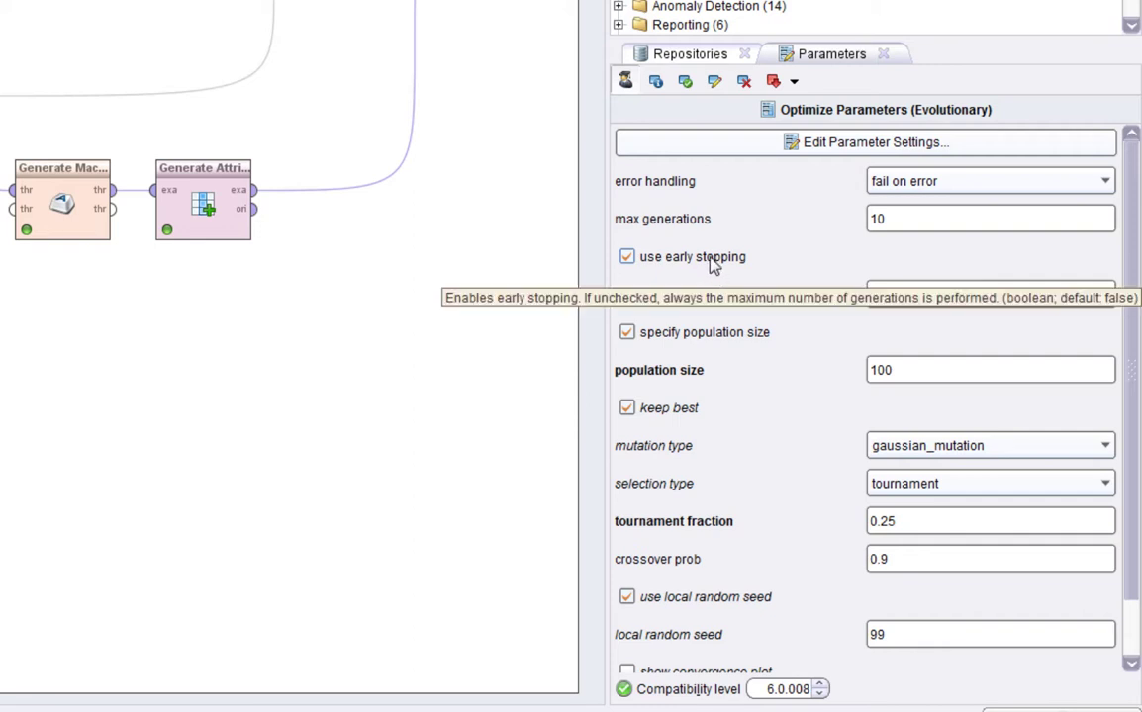
pyautogui.click(642, 259)
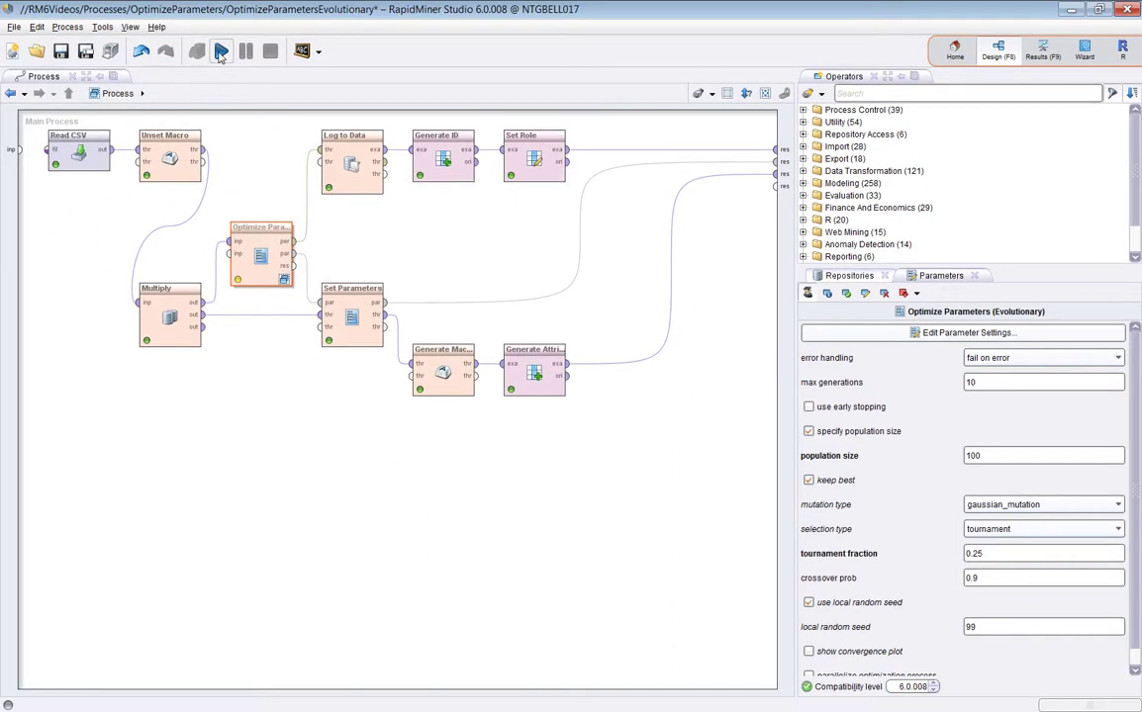
# - Run the whole optimization process with the evolutionary settings unchanged
pyautogui.click(221, 52)
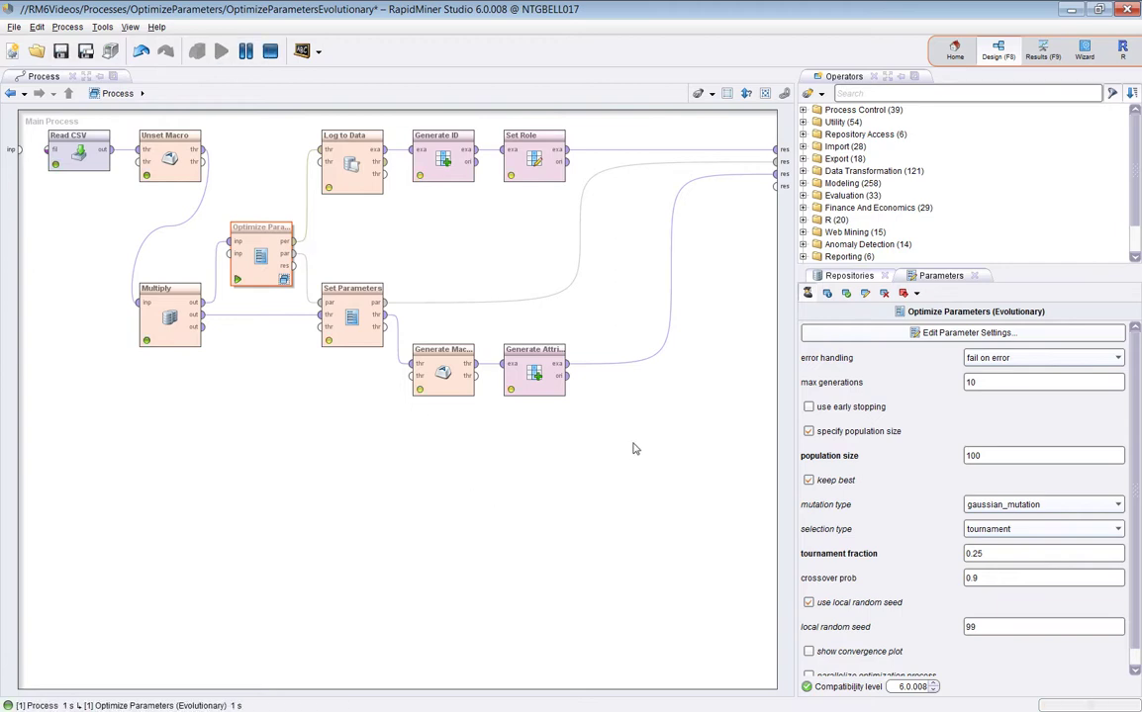
pyautogui.click(422, 158)
pyautogui.click(534, 158)
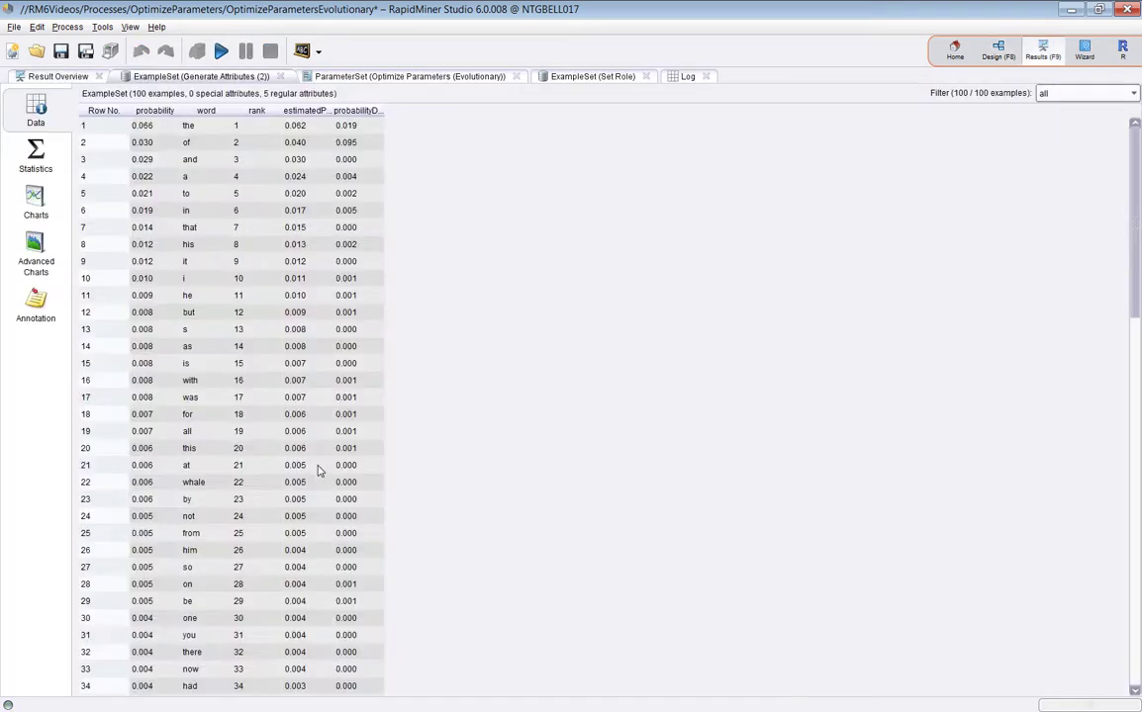
# - Compare the error values with parameters A, B and C in the first four rows of the Set Role example set
pyautogui.click(568, 77)
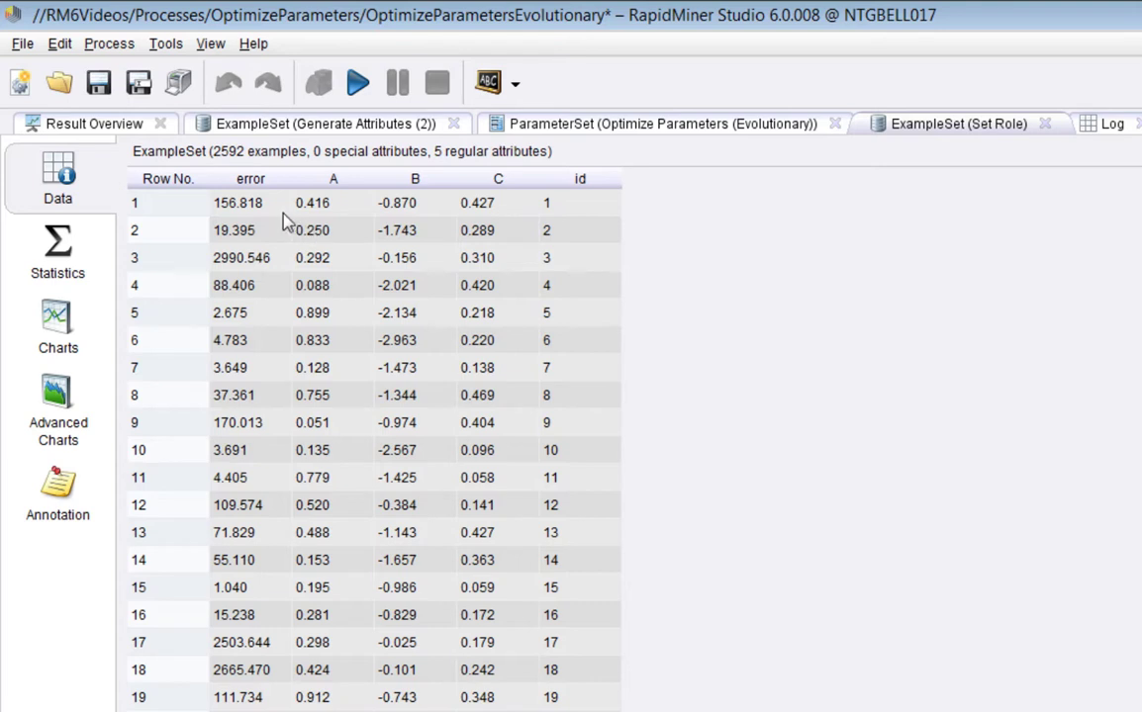
pyautogui.moveTo(252, 213); pyautogui.dragTo(606, 234)
pyautogui.moveTo(255, 257); pyautogui.dragTo(543, 261)
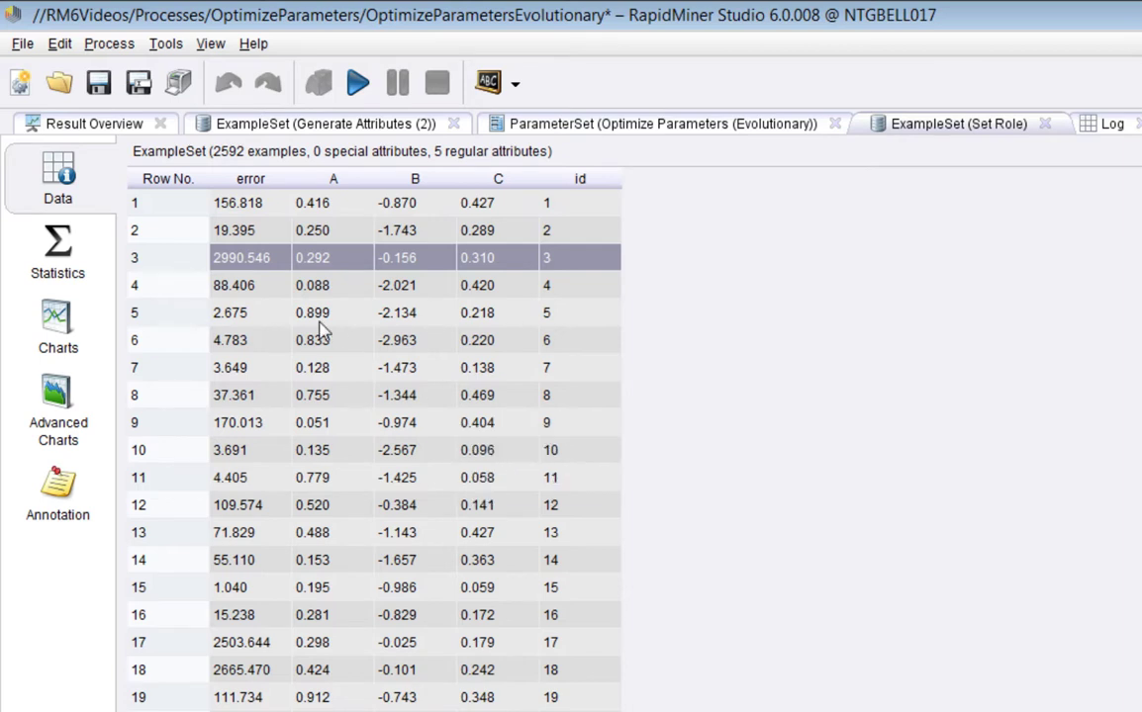
pyautogui.click(255, 296)
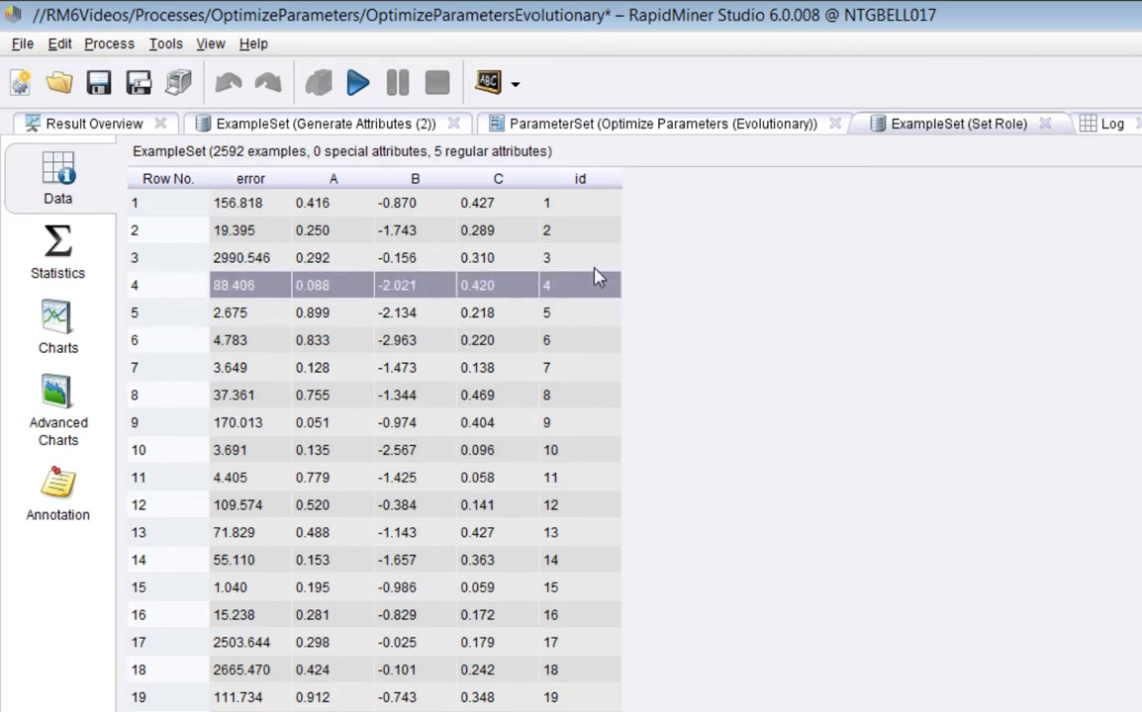
pyautogui.click(239, 201)
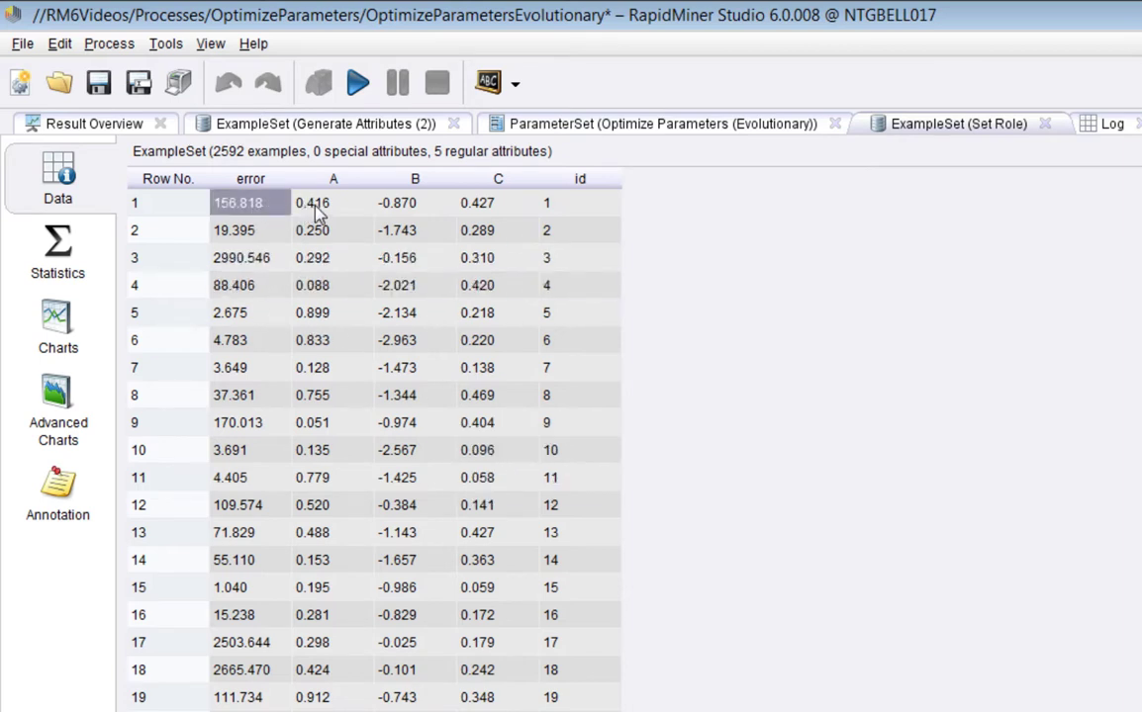
pyautogui.click(225, 230)
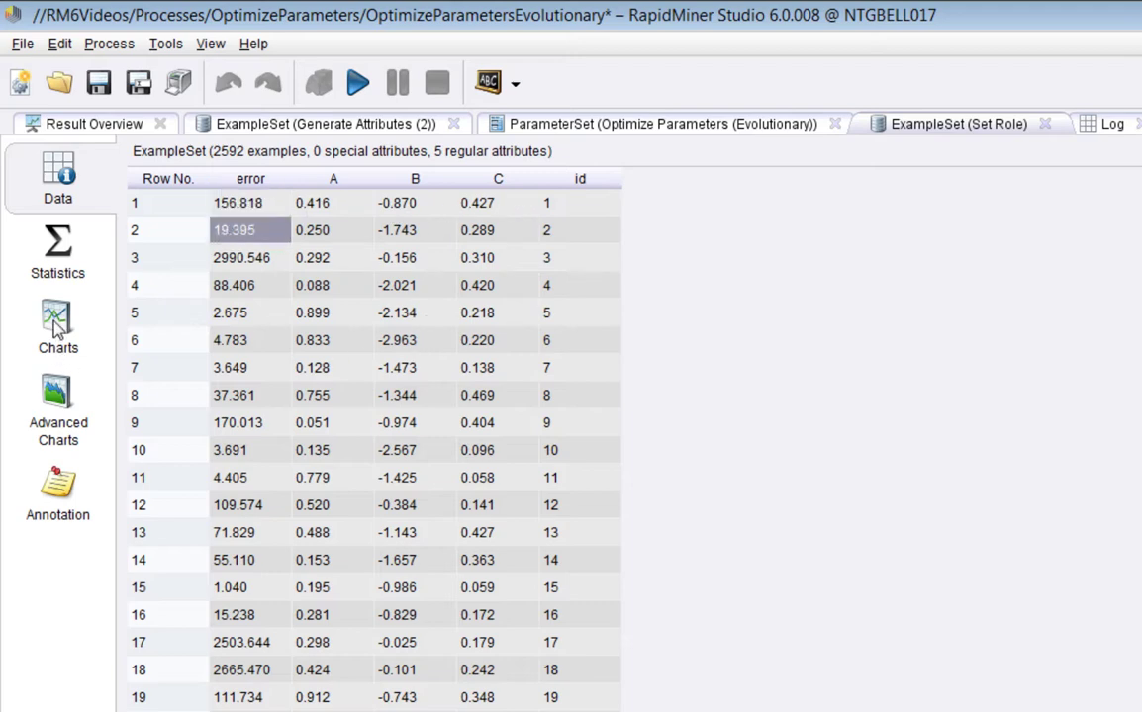
# - Build an advanced chart of the Set Role results with id as domain dimension and error on the numerical axis
pyautogui.click(45, 381)
pyautogui.moveTo(153, 317); pyautogui.dragTo(202, 535)
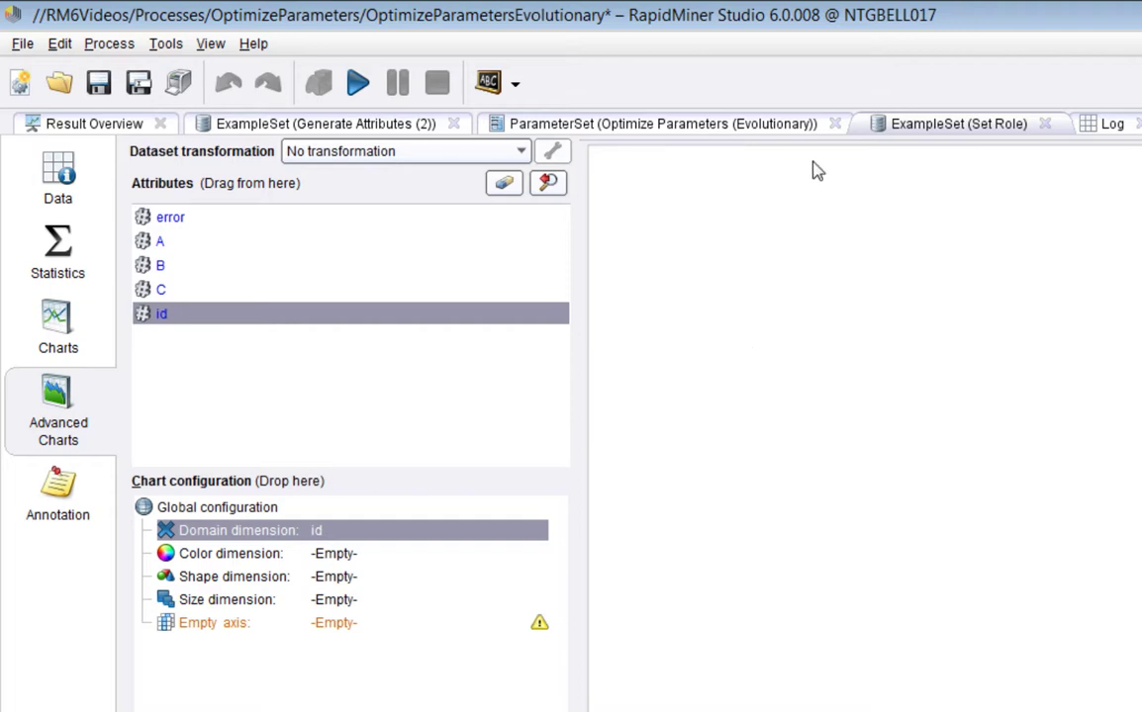
pyautogui.moveTo(182, 221); pyautogui.dragTo(206, 627)
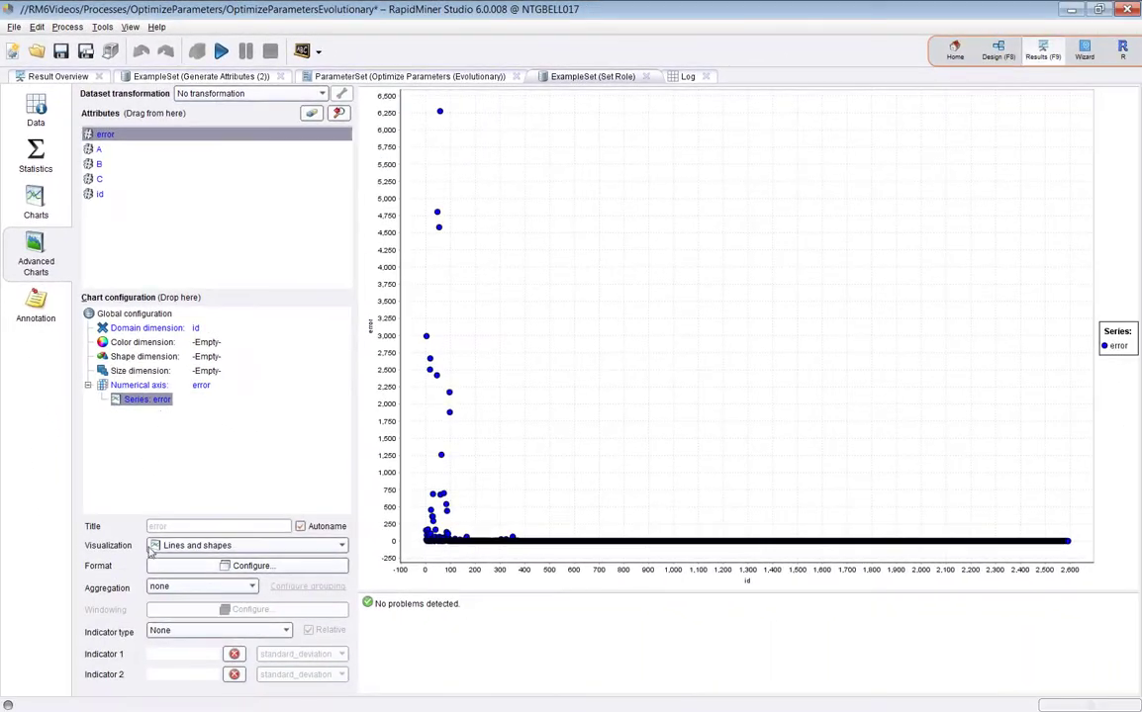
# - Make the numerical axis of the error chart logarithmic and examine how the error develops over id
pyautogui.click(147, 385)
pyautogui.click(148, 545)
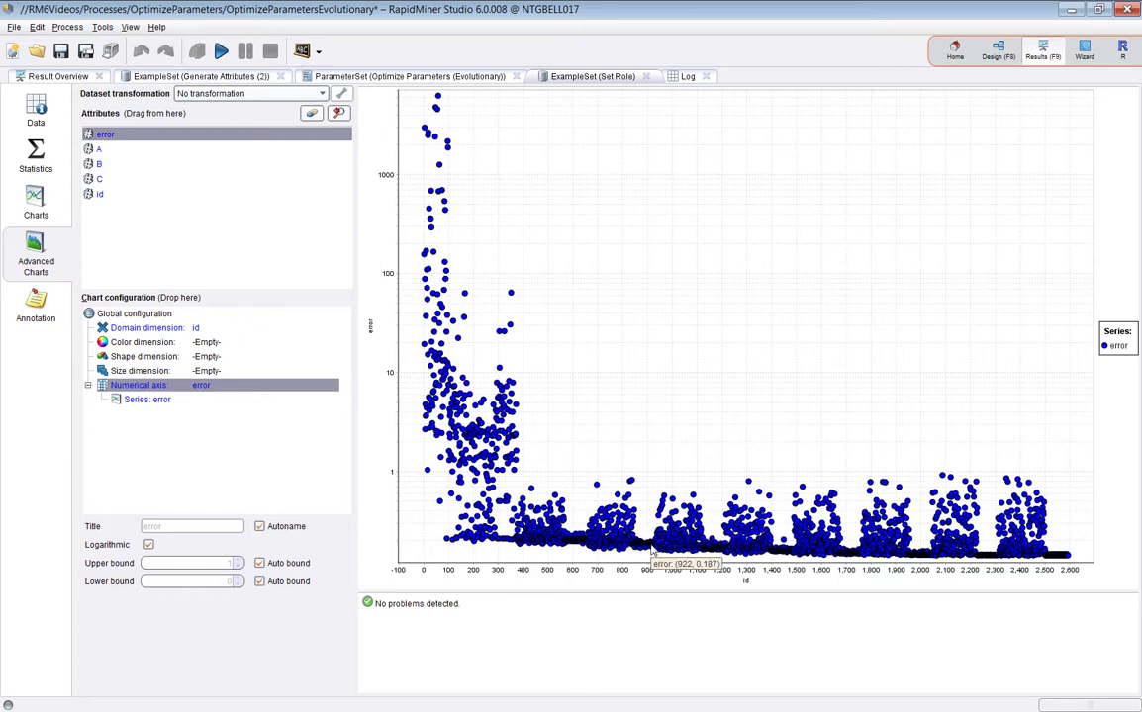
pyautogui.moveTo(639, 554)
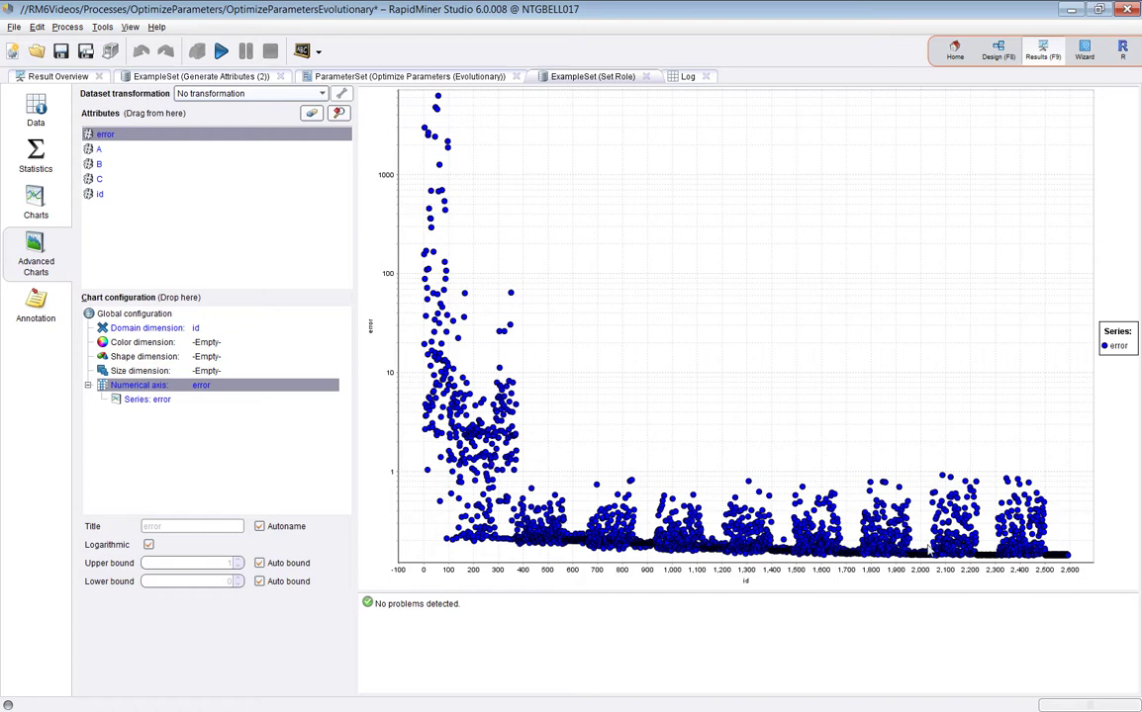
pyautogui.moveTo(1068, 558)
# - Replace error with A on the chart's numerical axis and turn off the logarithmic scale to examine how A converges
pyautogui.moveTo(98, 148); pyautogui.dragTo(169, 405)
pyautogui.click(170, 405)
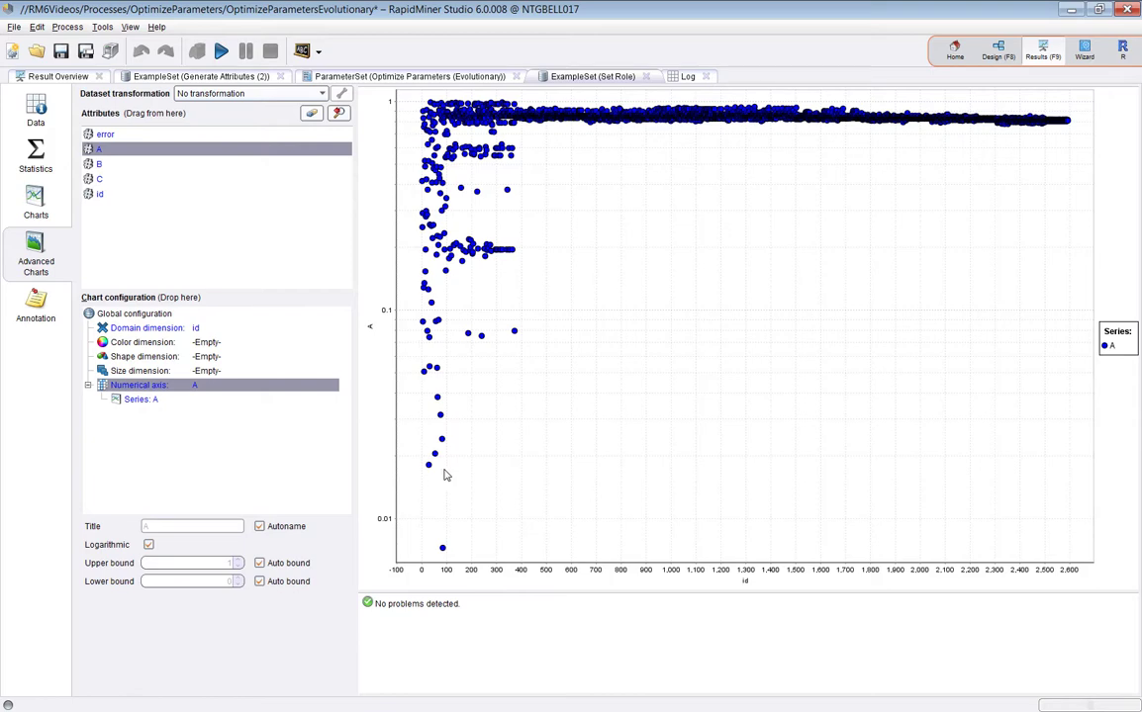
pyautogui.click(148, 544)
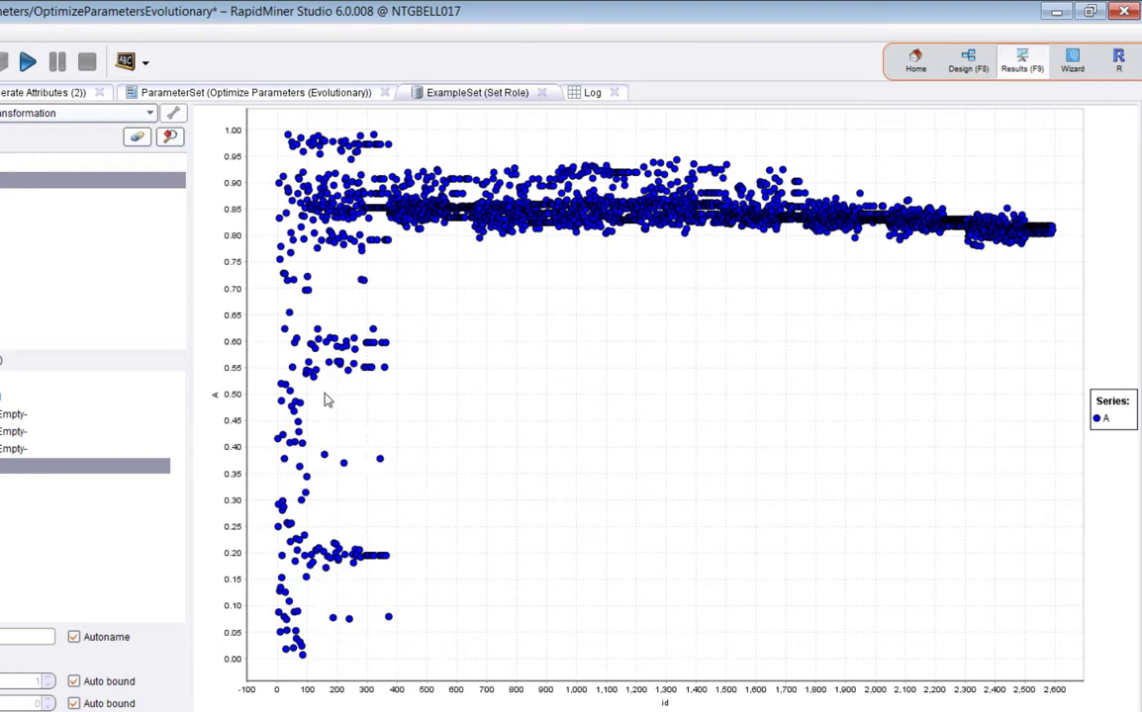
pyautogui.moveTo(1031, 238)
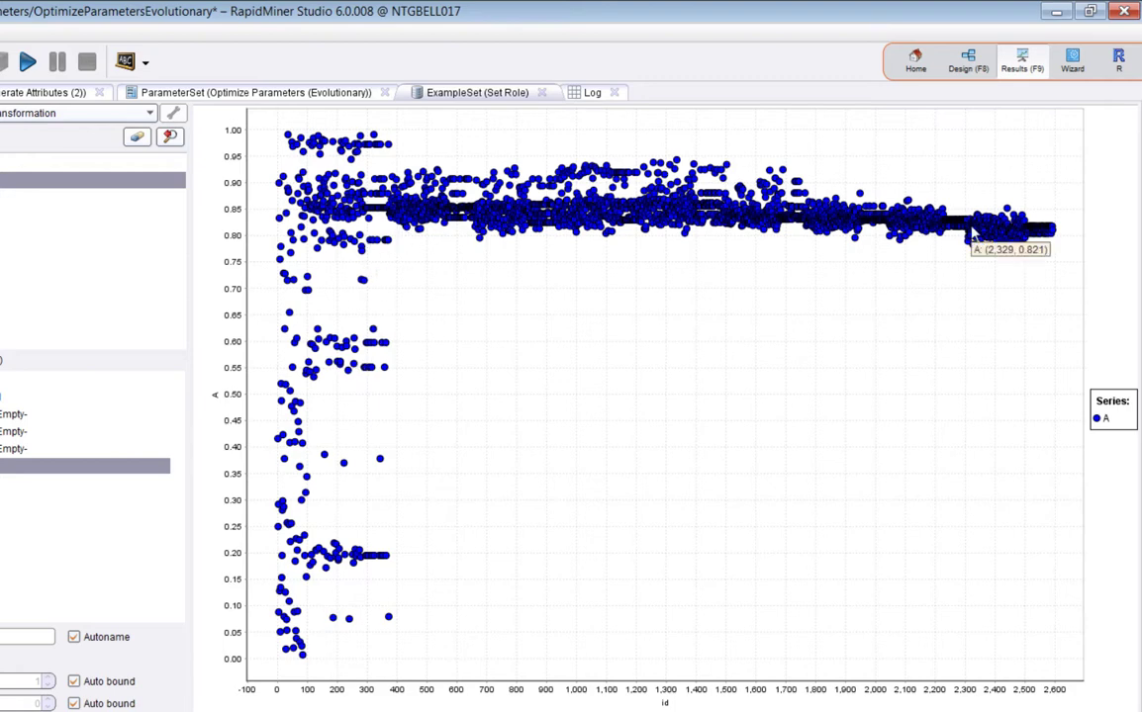
# - Chart B in place of A on the numerical axis to inspect its convergence, and replace it with C
pyautogui.click(89, 198)
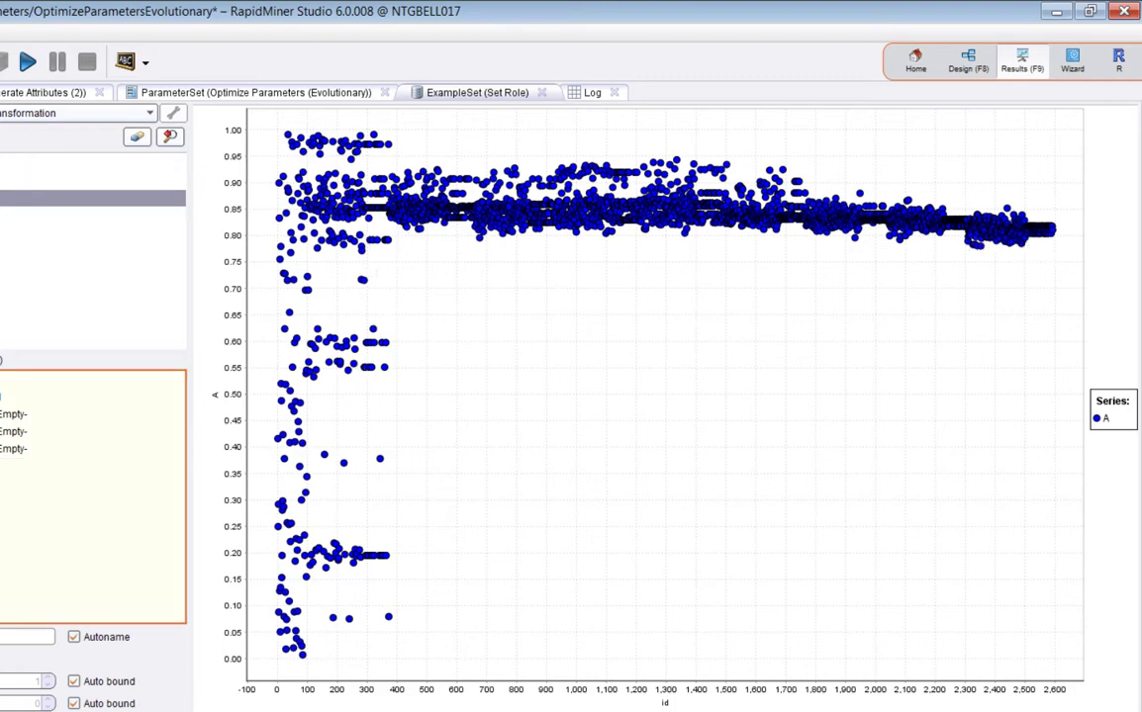
pyautogui.click(10, 482)
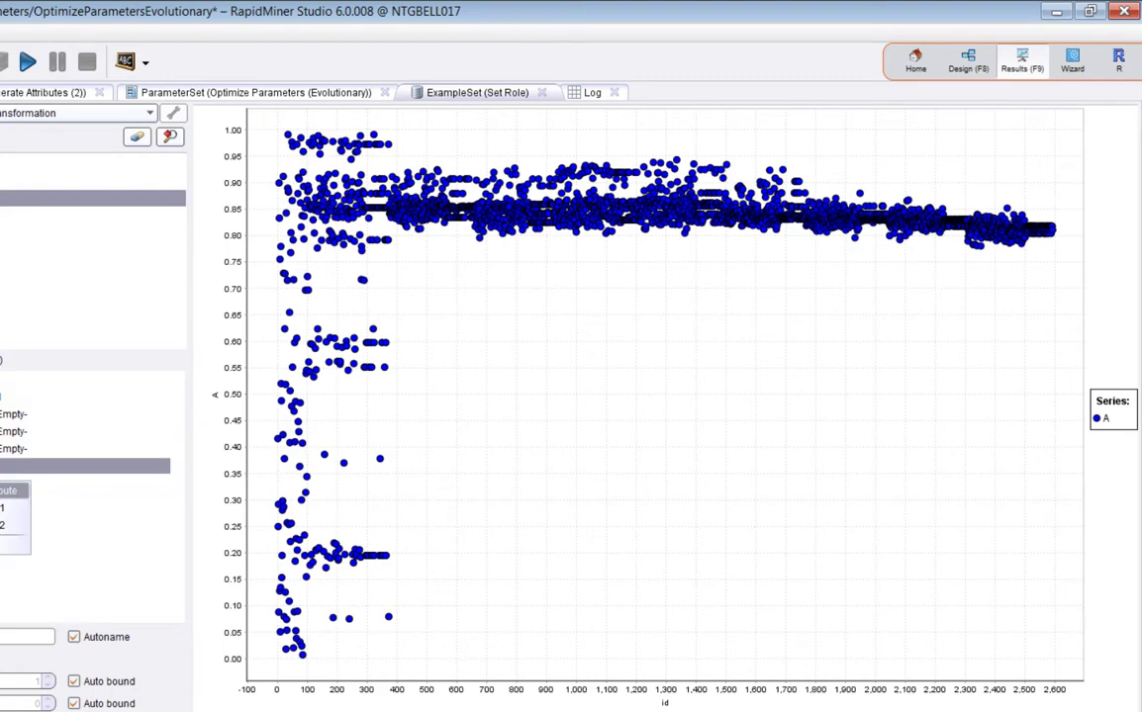
pyautogui.click(10, 507)
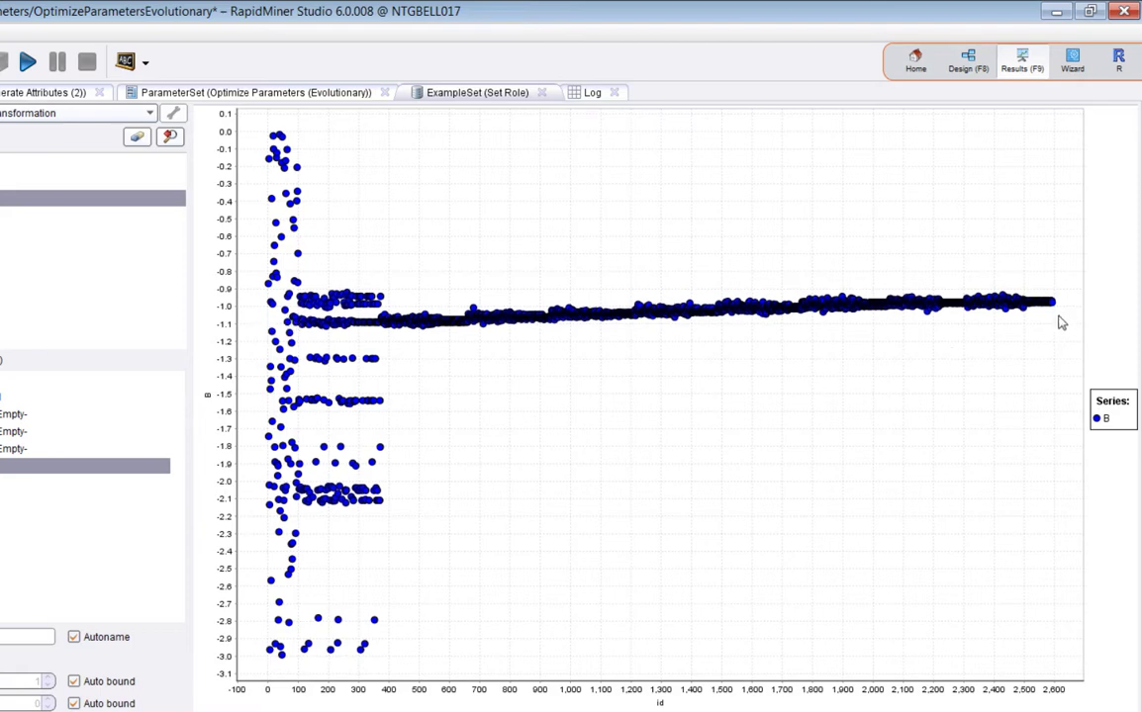
pyautogui.moveTo(1055, 306)
pyautogui.moveTo(303, 333)
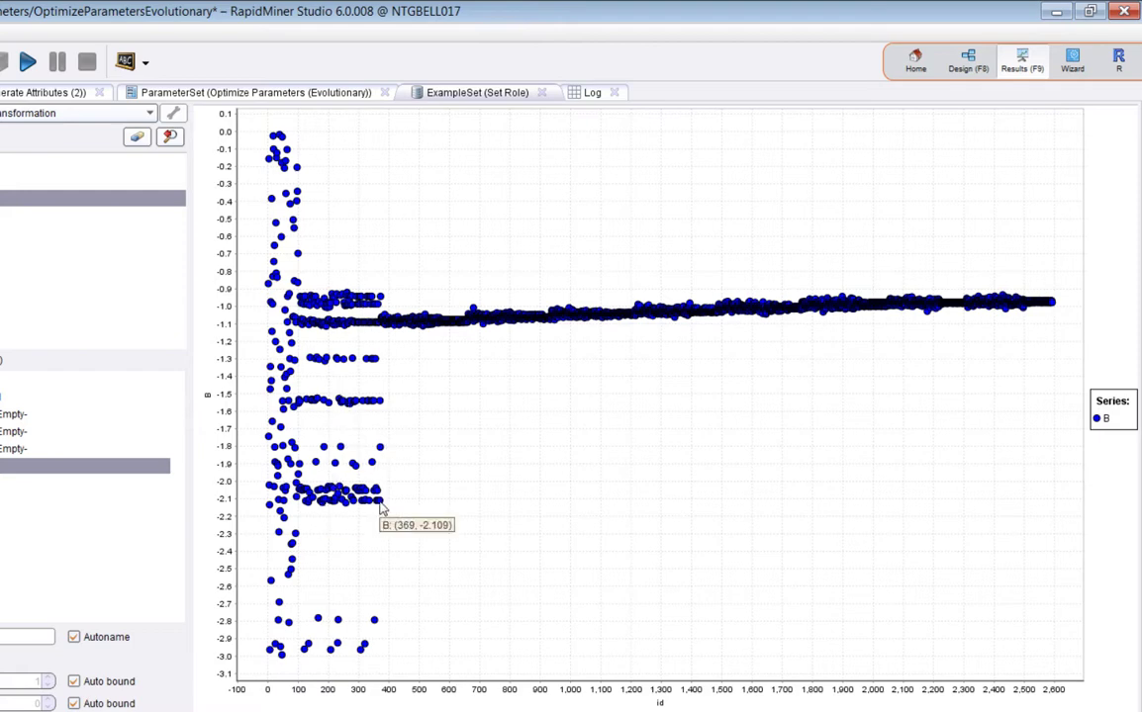
pyautogui.click(89, 216)
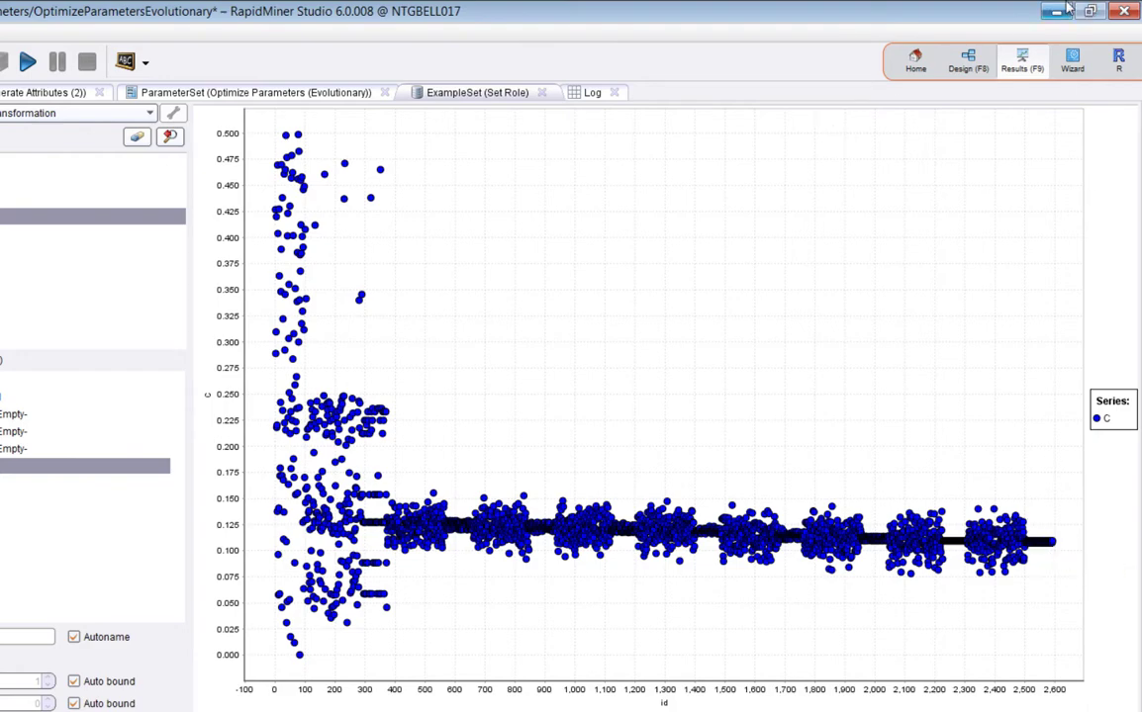
# - Return to the process design and review how Optimize Parameters (Evolutionary) passes its parameter set to Set Parameters
pyautogui.click(968, 61)
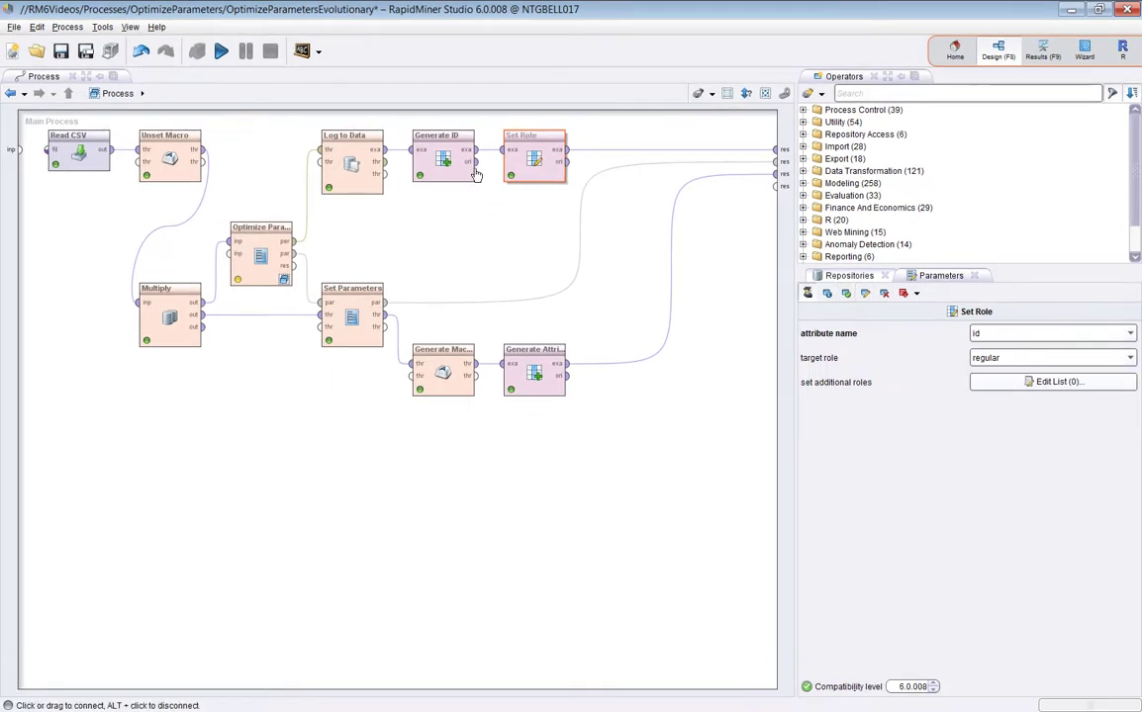
pyautogui.click(358, 348)
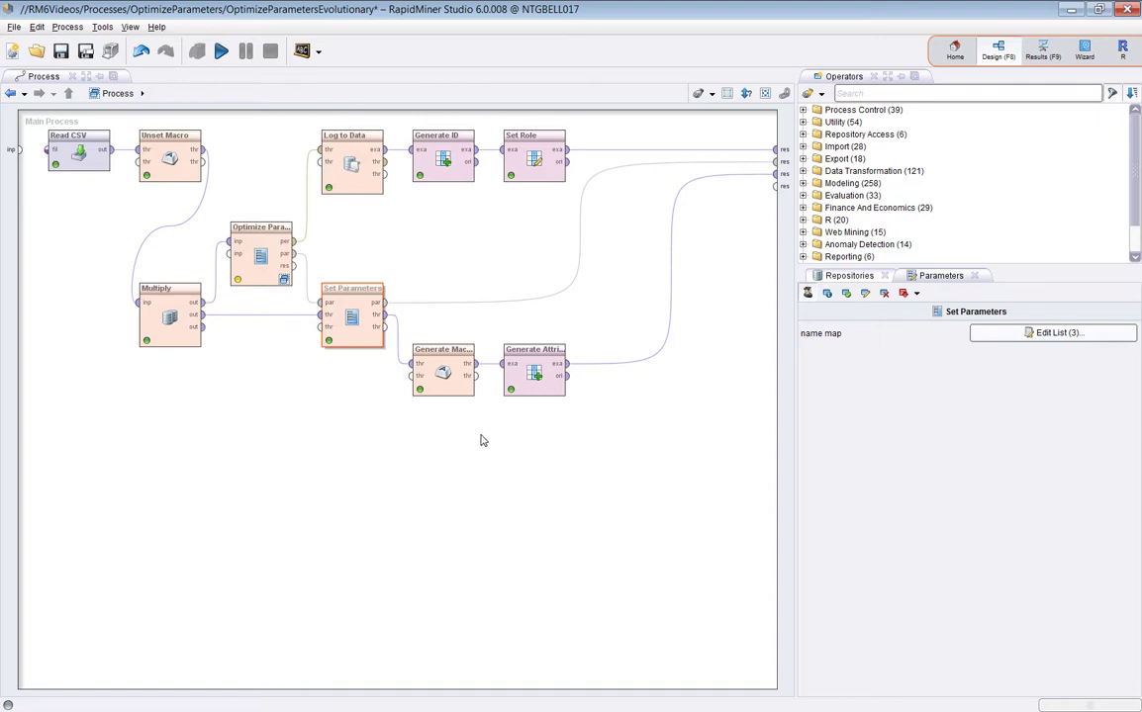
pyautogui.click(269, 273)
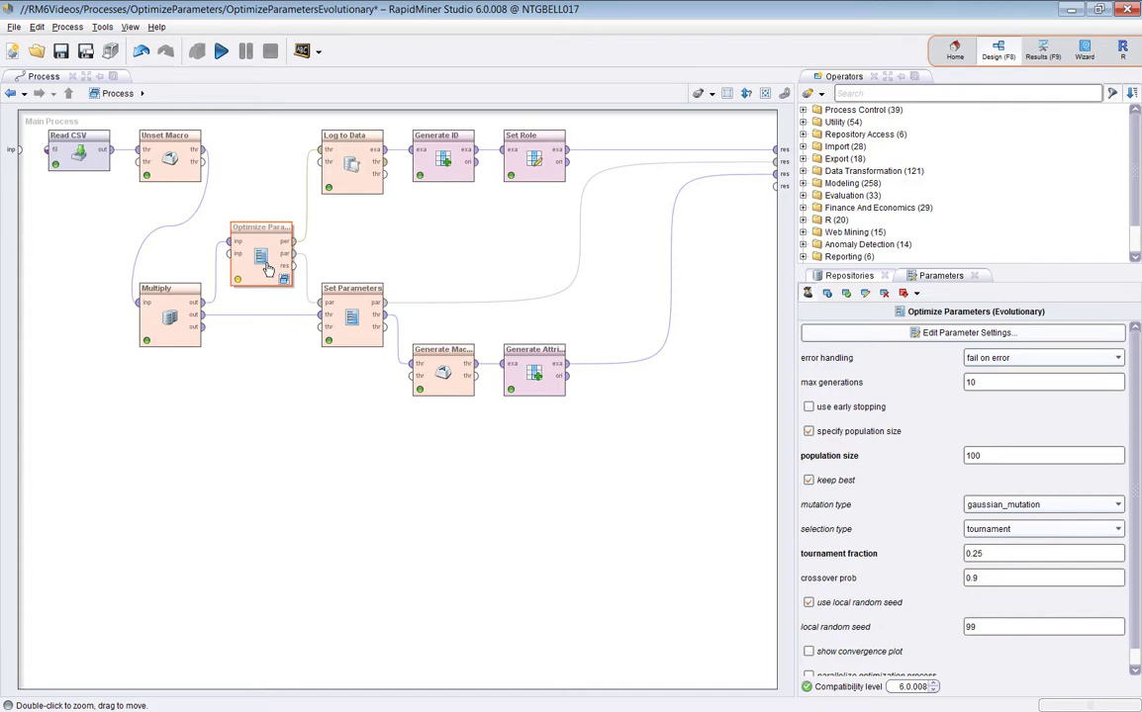
pyautogui.click(352, 307)
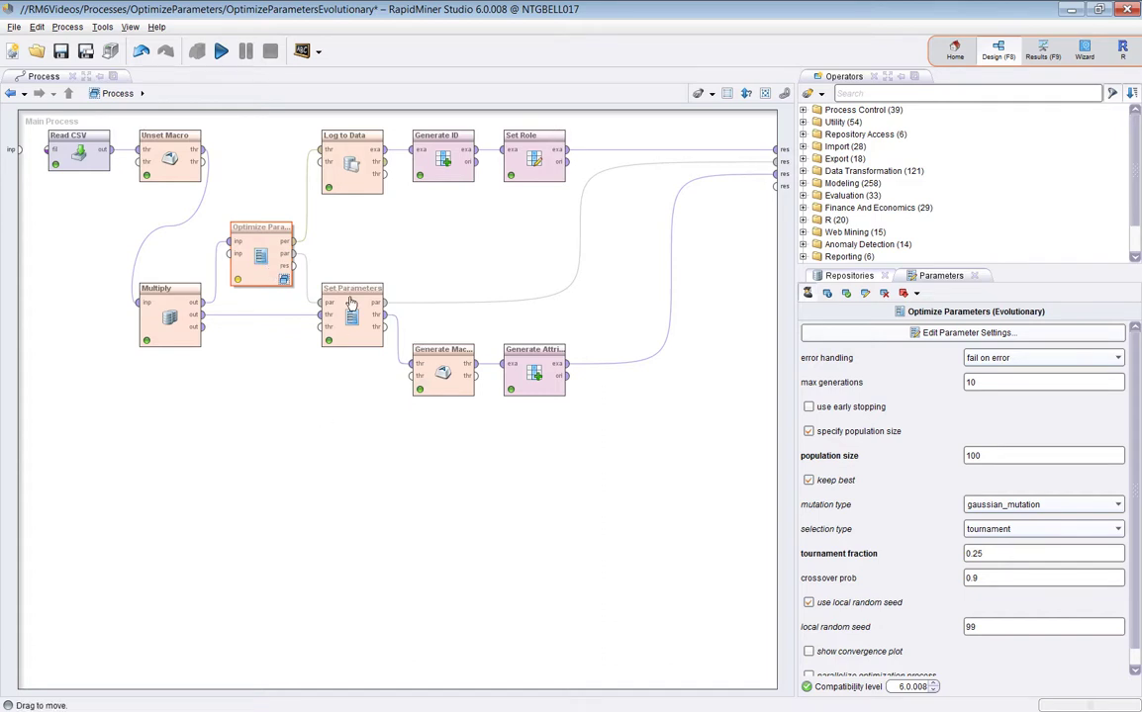
pyautogui.click(256, 256)
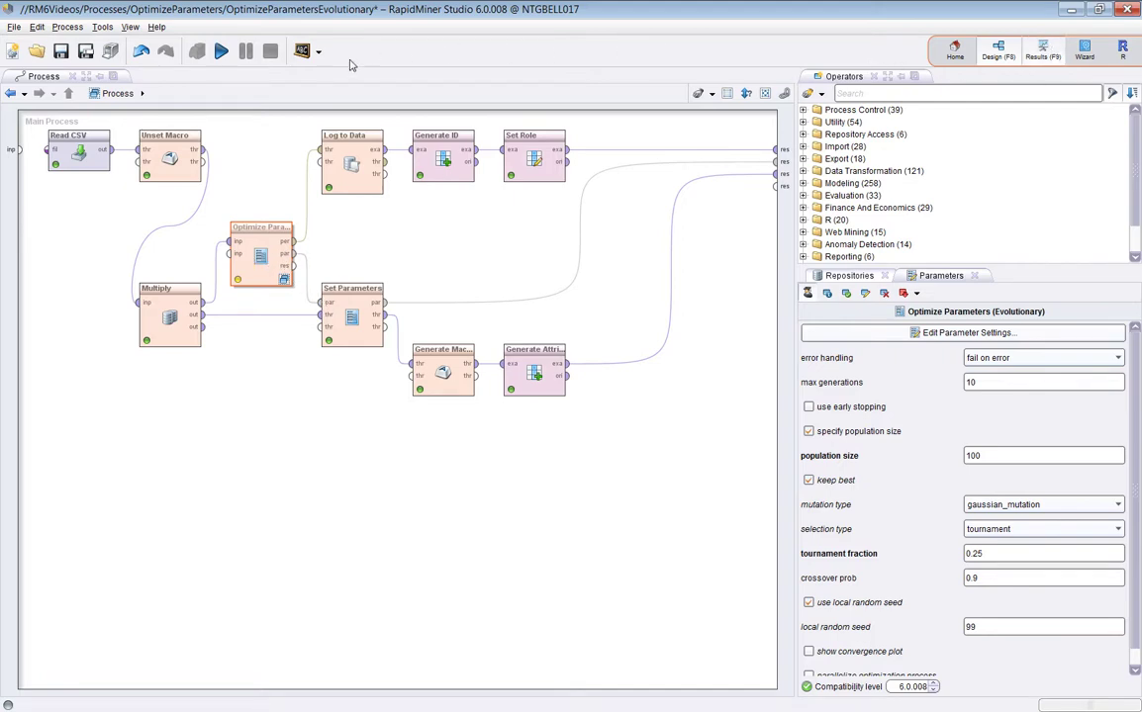
# - Examine the ParameterSet result of Optimize Parameters (Evolutionary), reading the performance and the attributes_lower_bound values of macroA, macroB and macroC
pyautogui.press('F8')
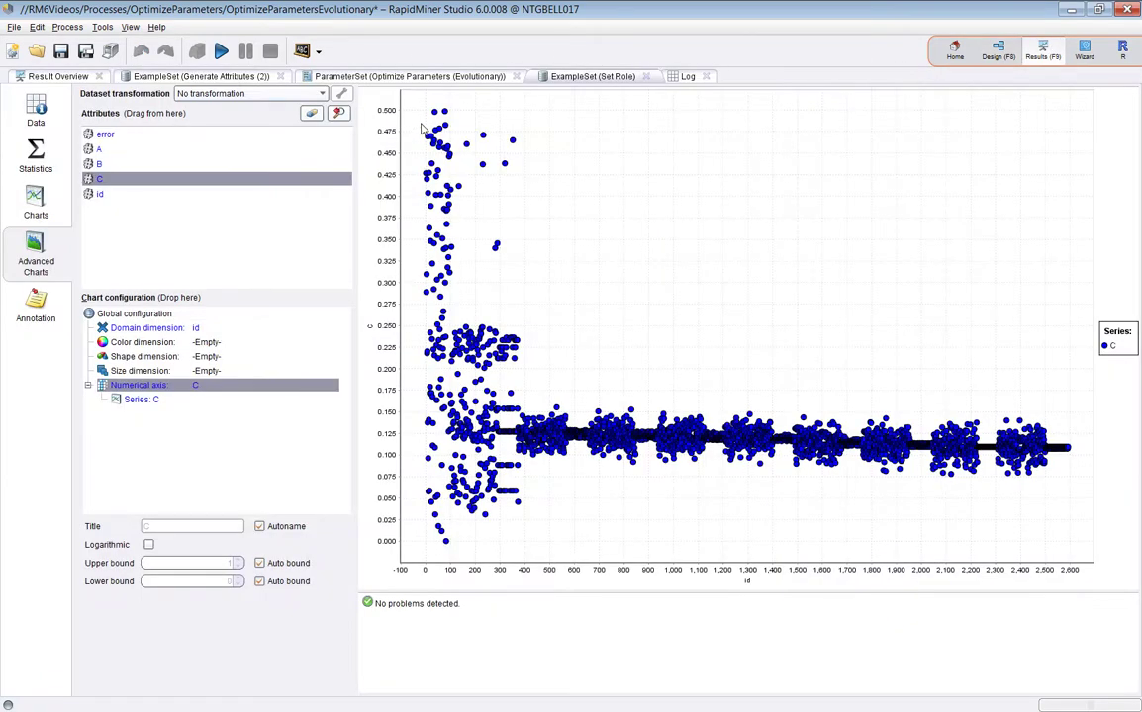
pyautogui.click(380, 78)
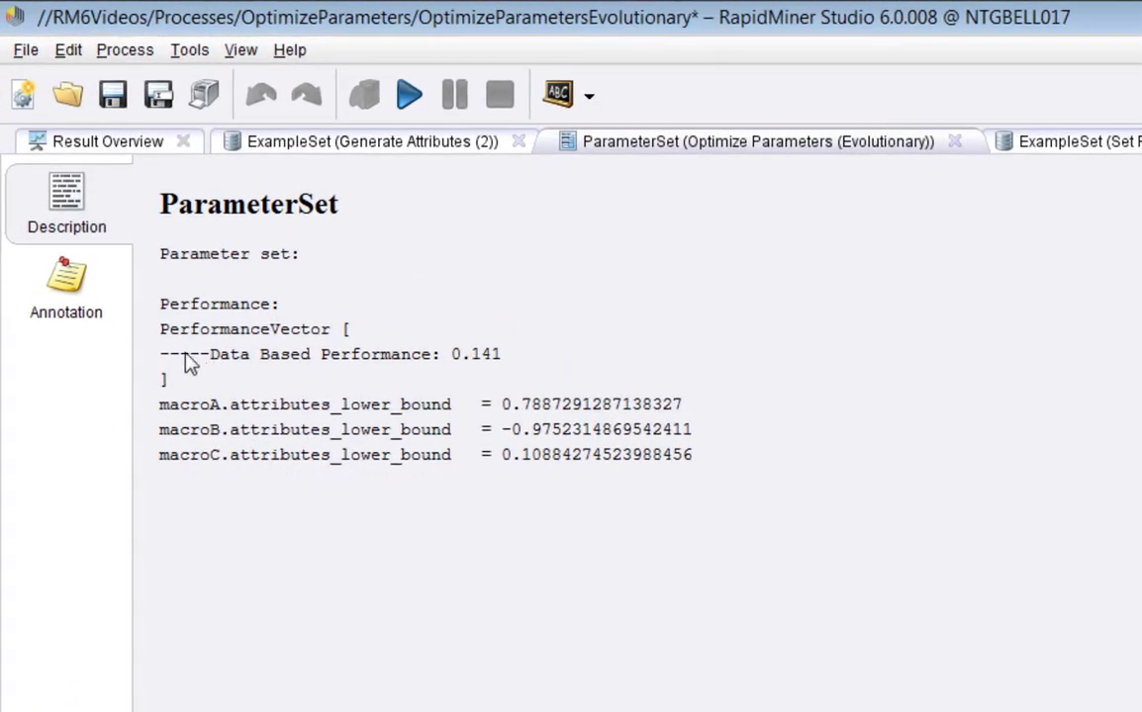
pyautogui.moveTo(492, 364); pyautogui.dragTo(504, 367)
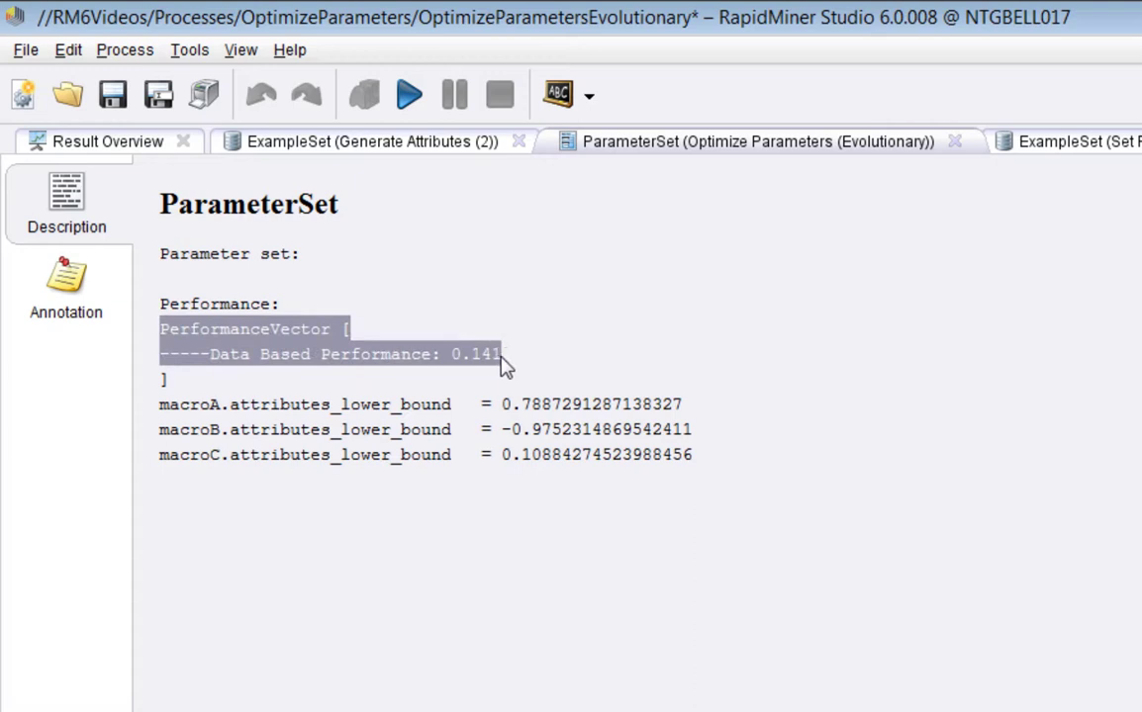
pyautogui.moveTo(158, 408); pyautogui.dragTo(800, 531)
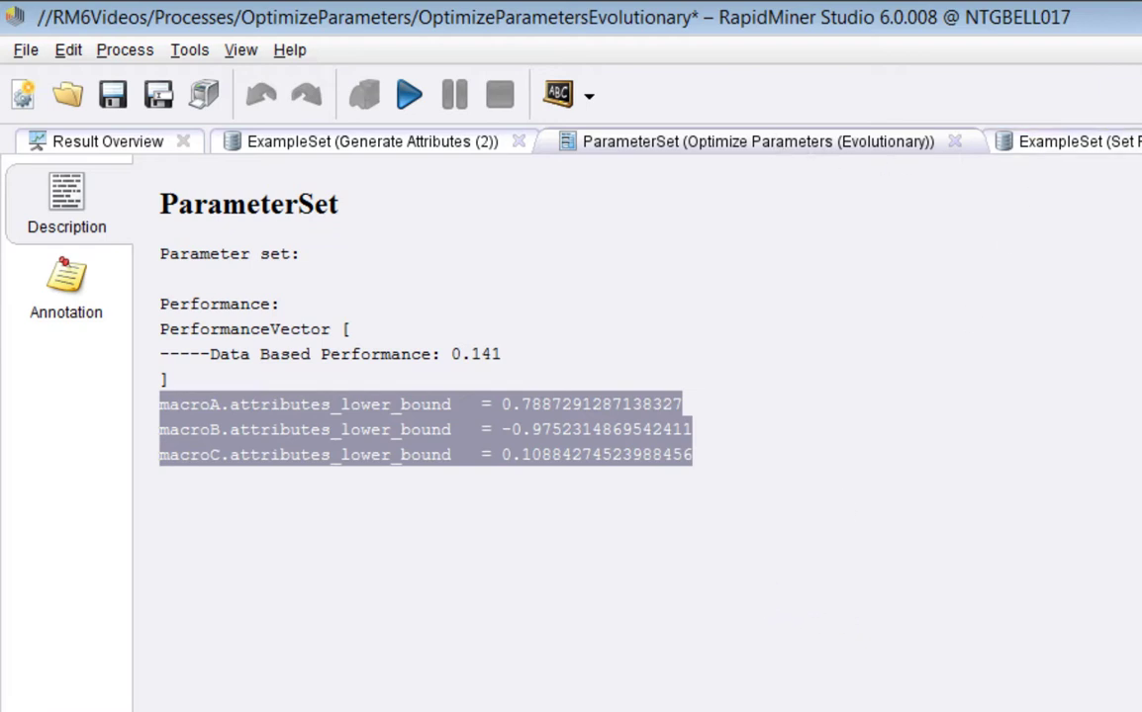
# - Return to the process and inspect the name map of Set Parameters for macroA, macroB and macroC, leaving it unchanged
pyautogui.press('F8')
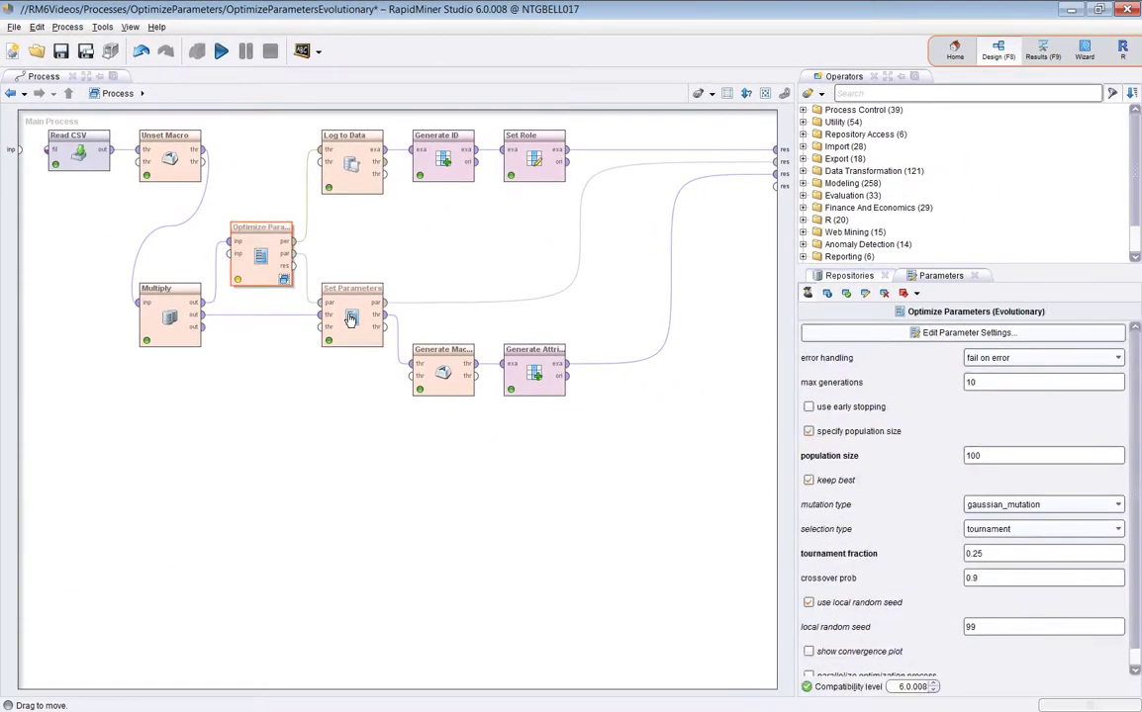
pyautogui.click(352, 314)
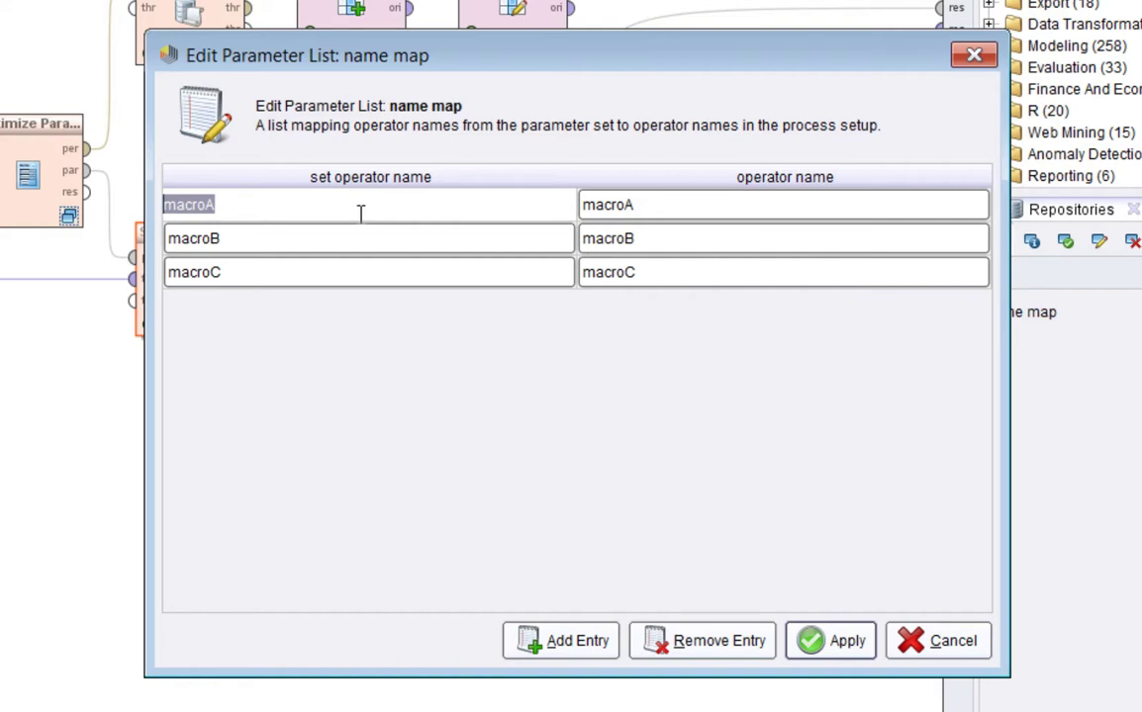
pyautogui.click(337, 240)
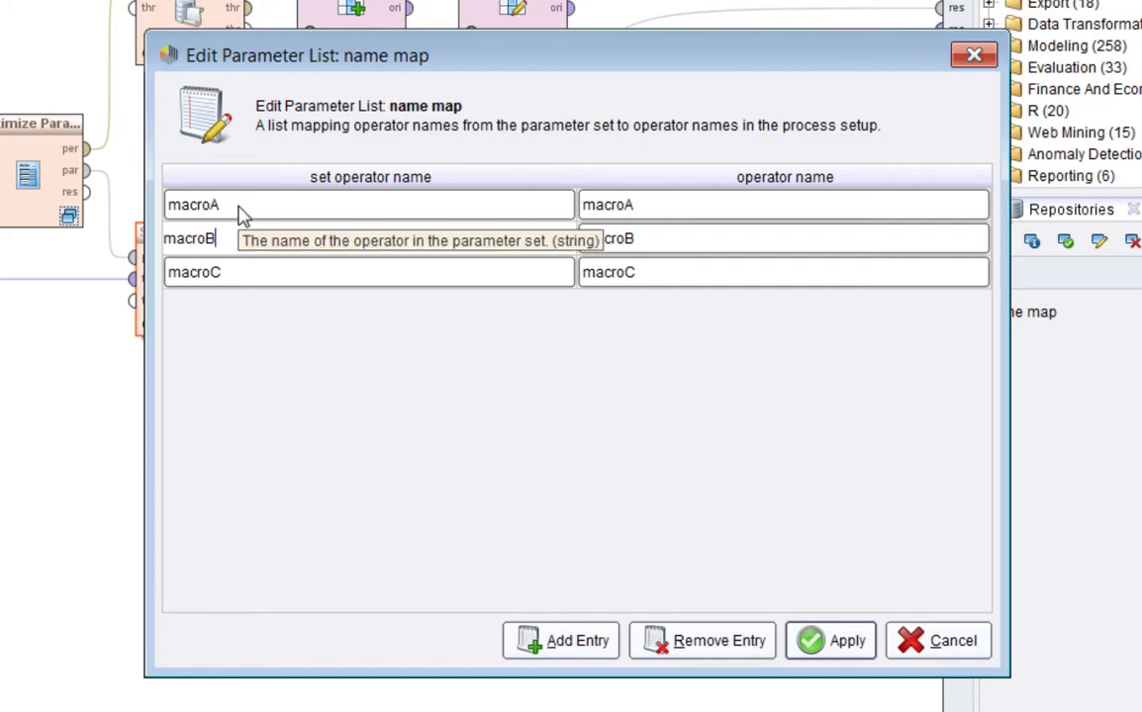
pyautogui.click(682, 208)
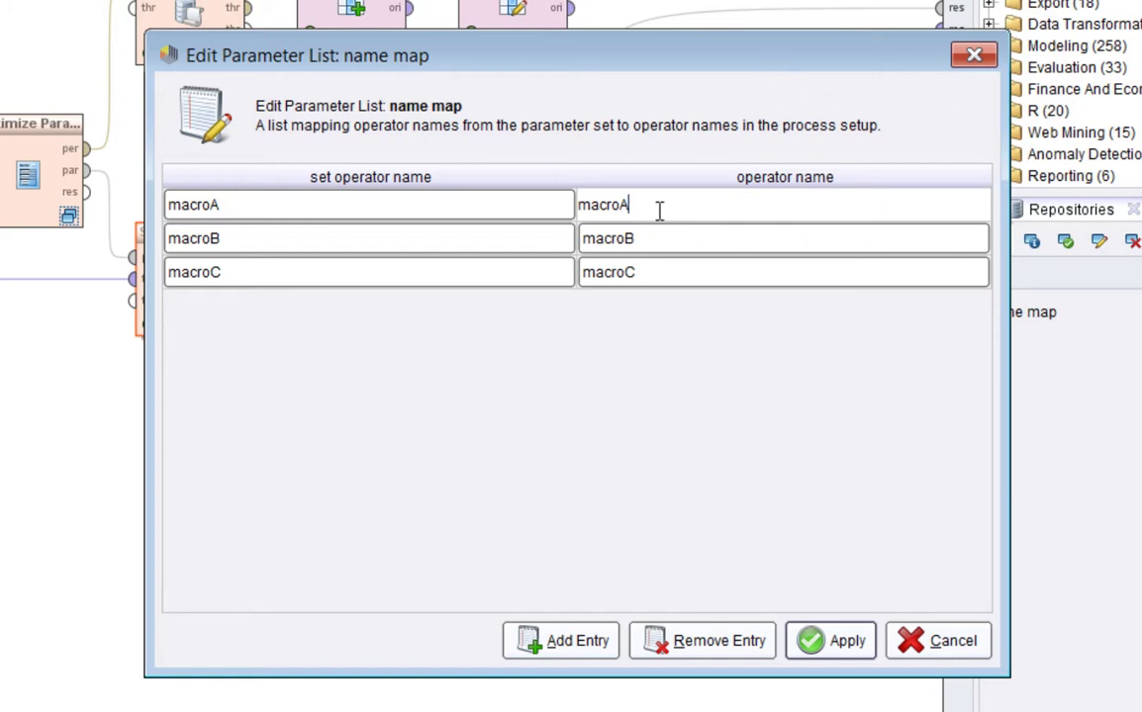
pyautogui.click(948, 645)
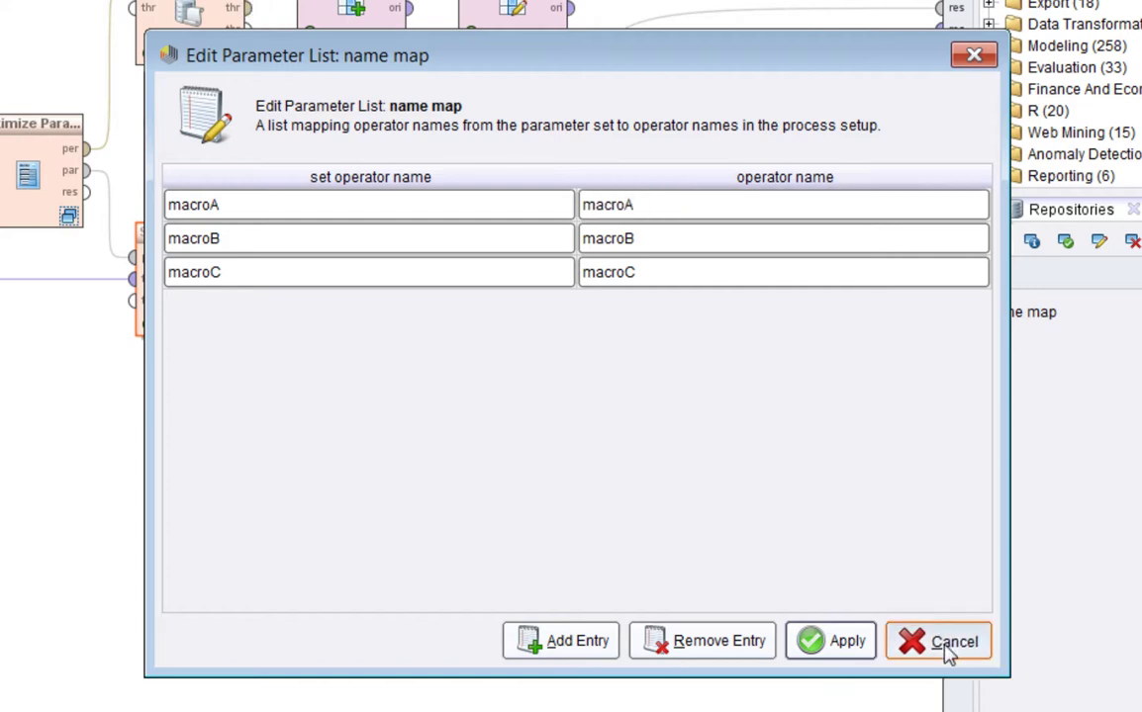
# - Examine the function descriptions of Generate Macro (2) and the Generate Attributes operator following it, discarding any edits
pyautogui.click(369, 402)
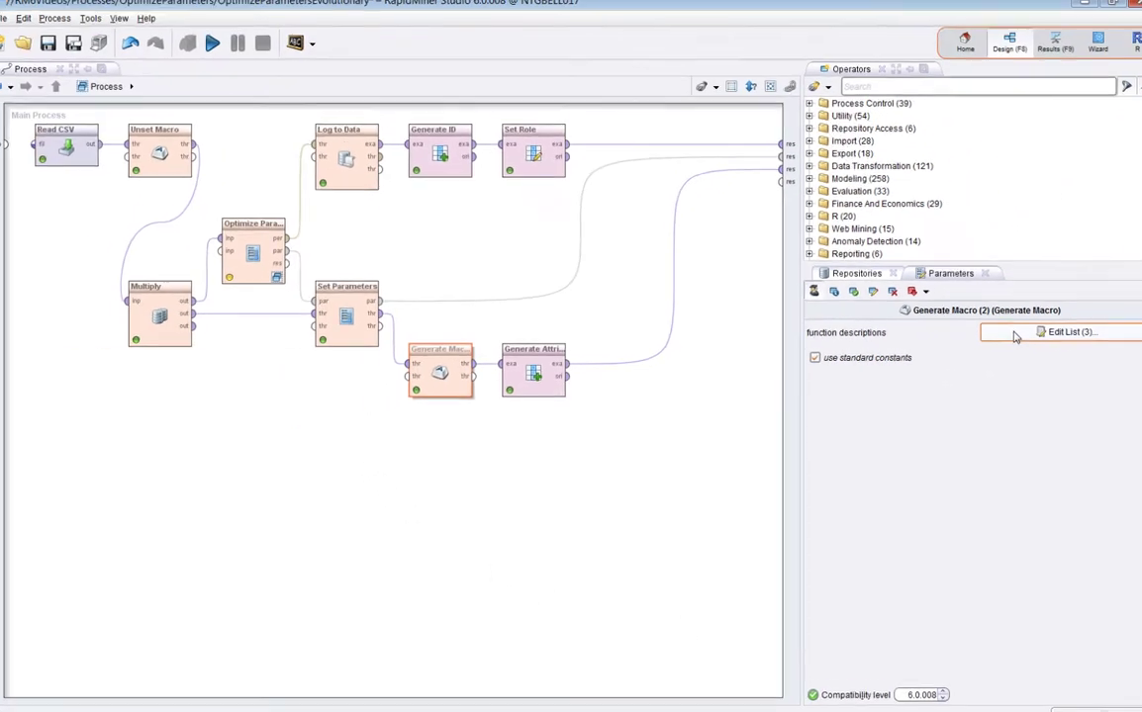
pyautogui.click(1014, 333)
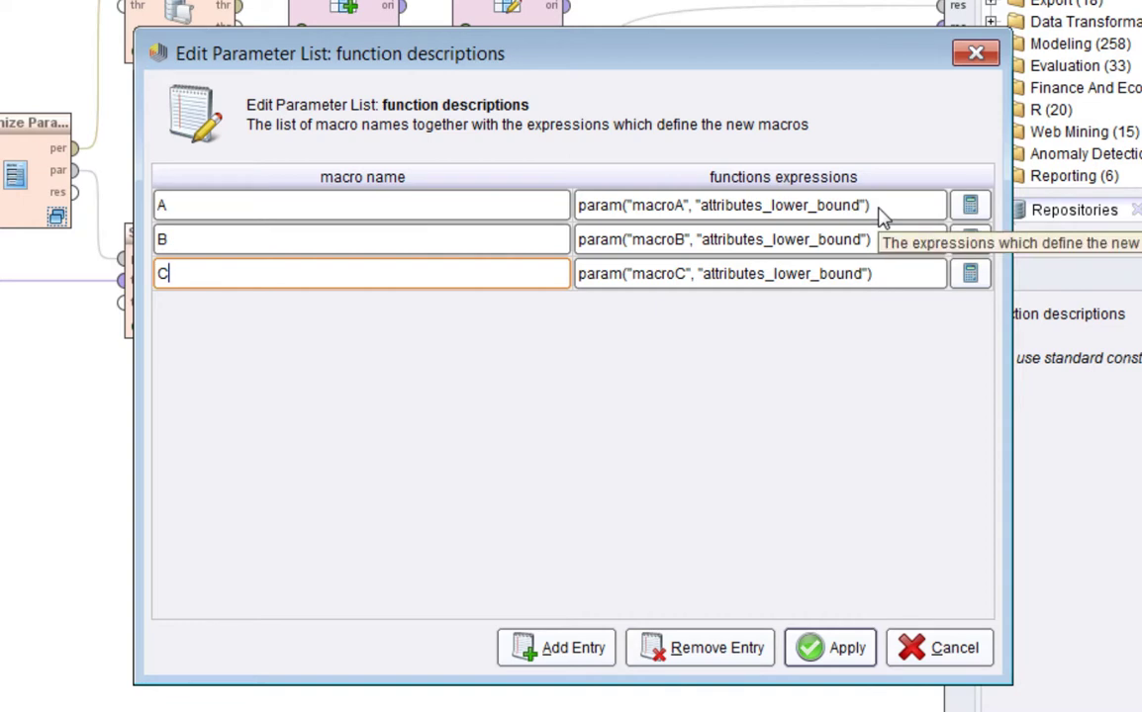
pyautogui.moveTo(883, 215); pyautogui.dragTo(532, 209)
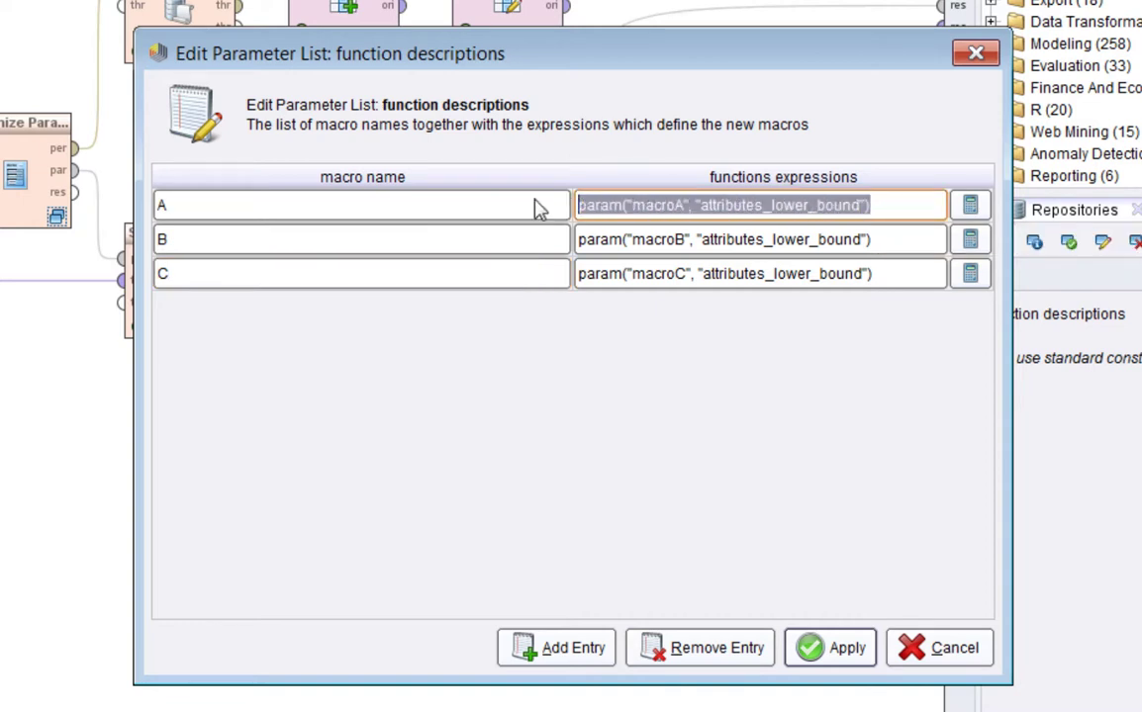
pyautogui.click(895, 217)
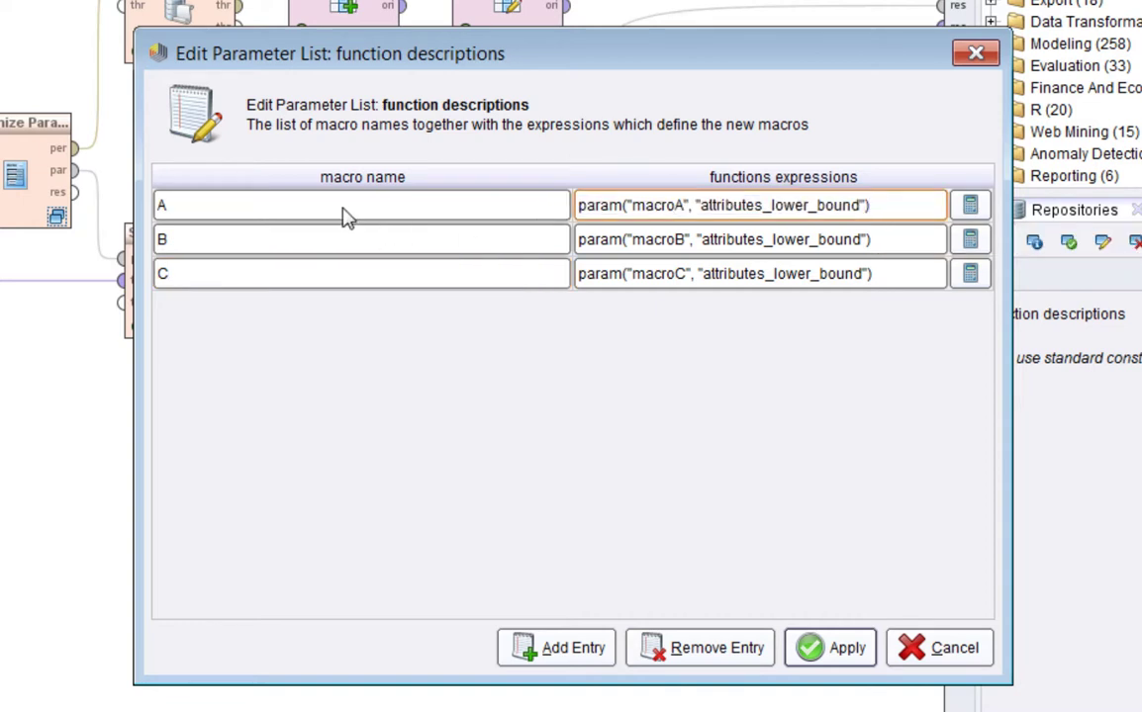
pyautogui.click(947, 653)
pyautogui.click(485, 361)
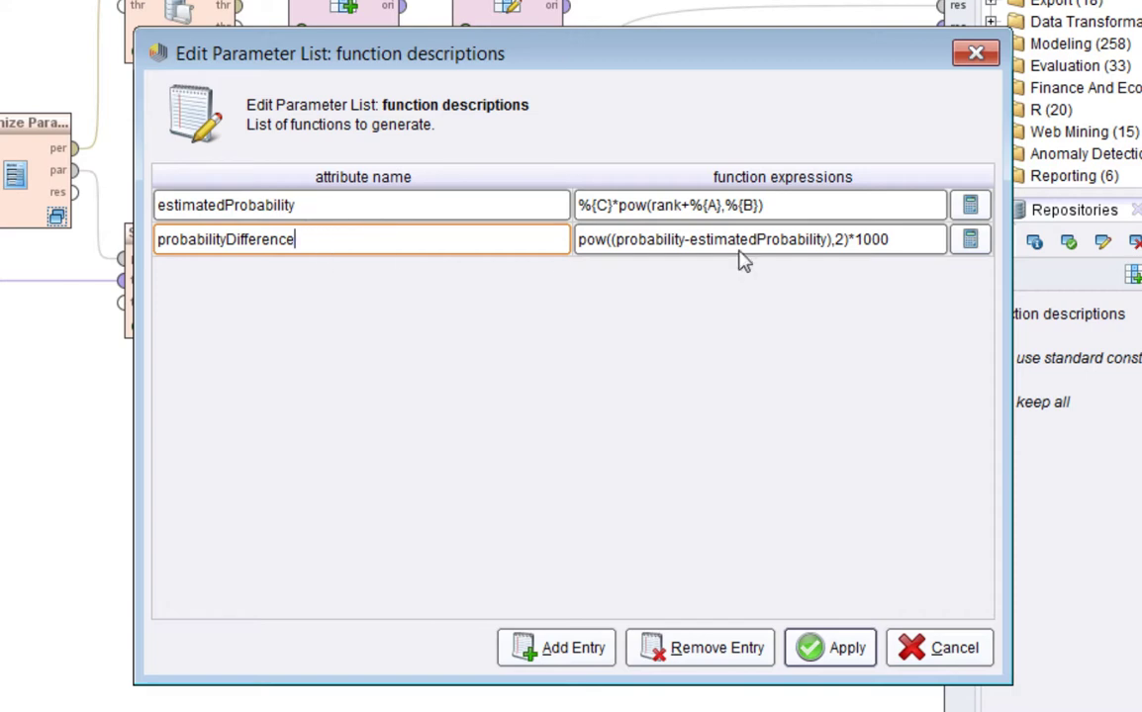
pyautogui.click(945, 665)
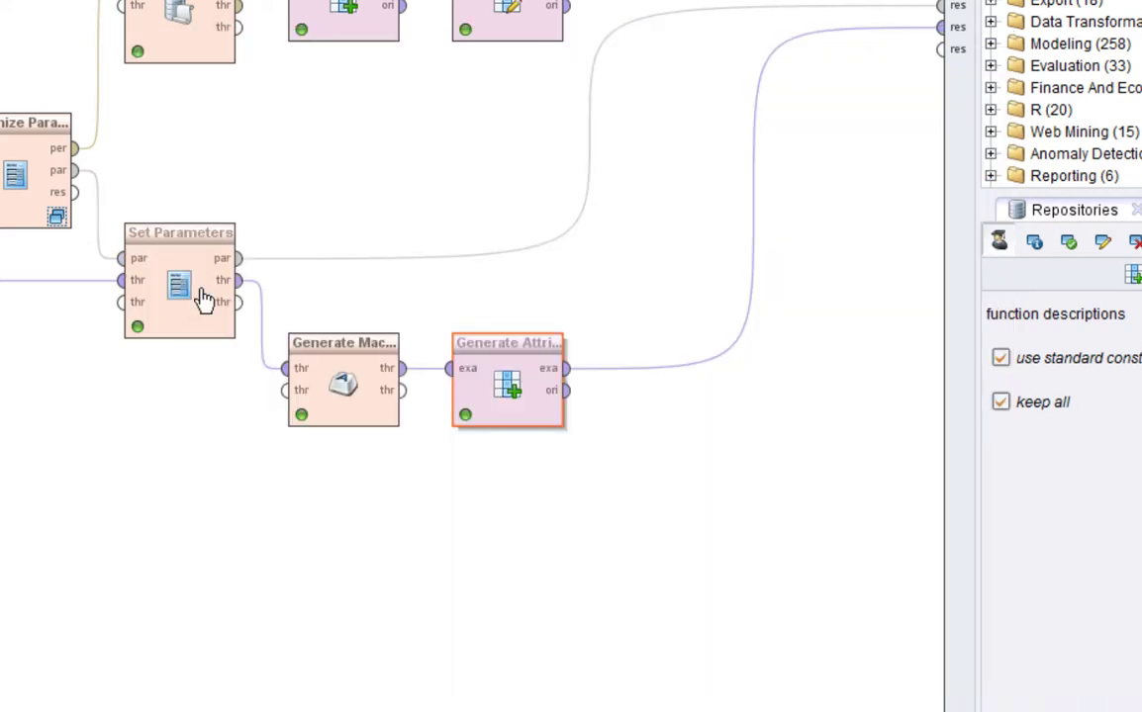
# - Set breakpoints on the Generate Macro (2) operator following Set Parameters and run the process until it pauses there
pyautogui.click(203, 301)
pyautogui.click(353, 391)
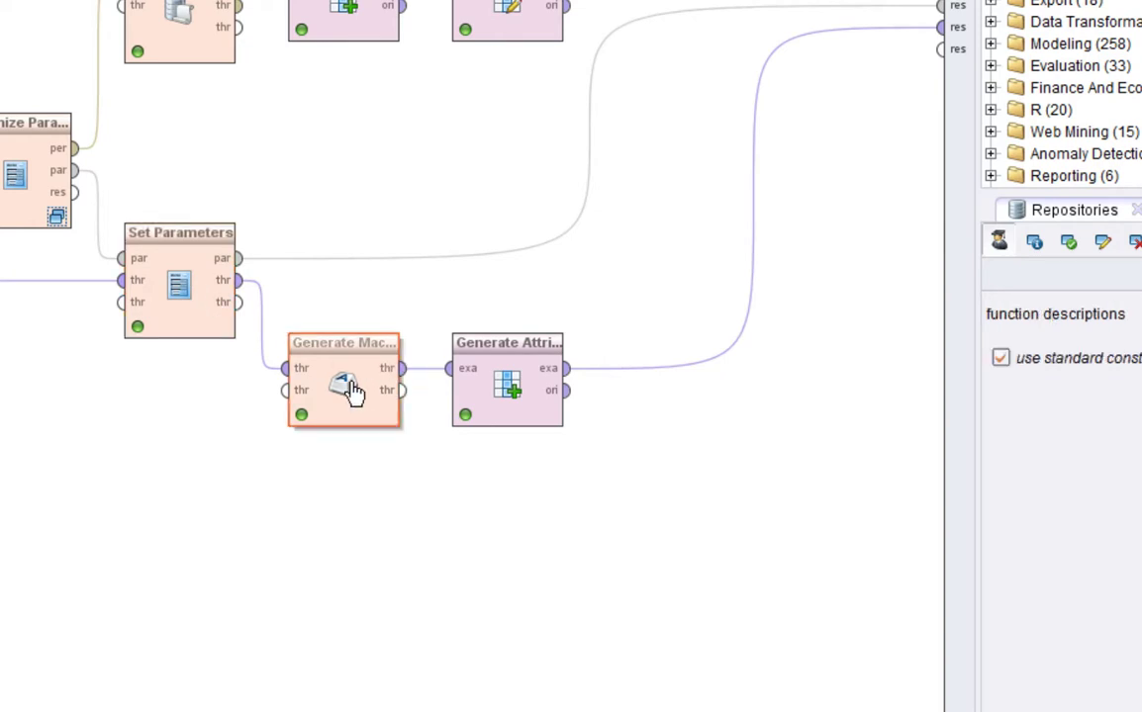
pyautogui.rightClick(345, 384)
pyautogui.click(483, 648)
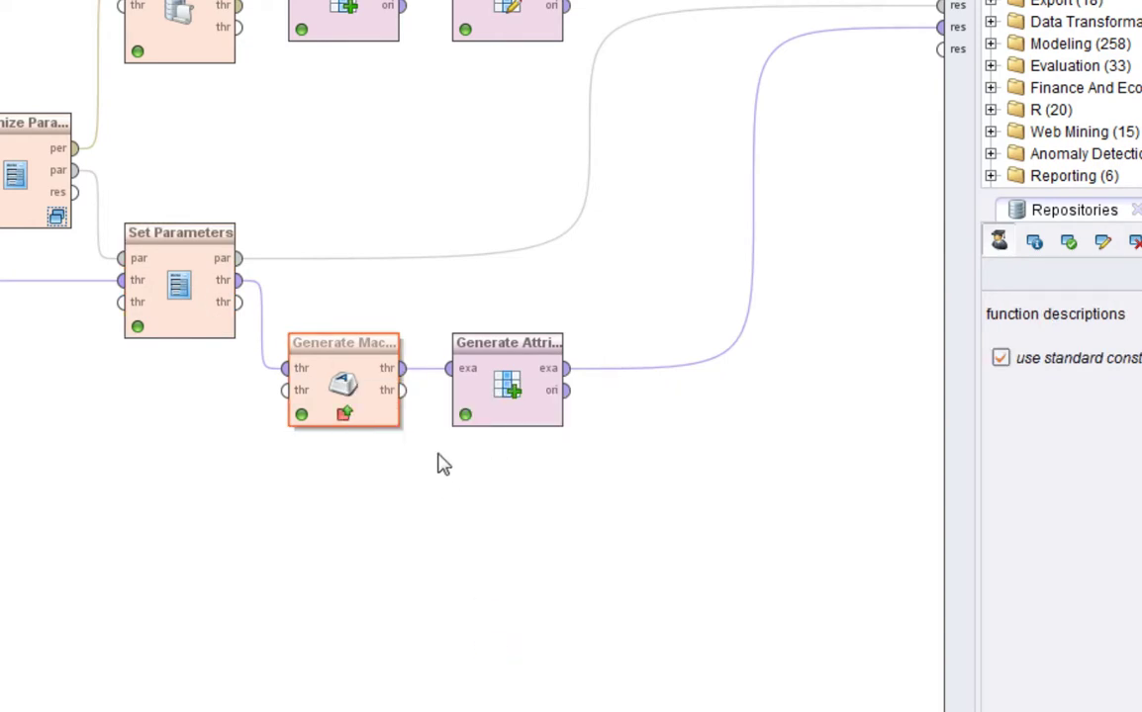
pyautogui.rightClick(348, 400)
pyautogui.click(528, 683)
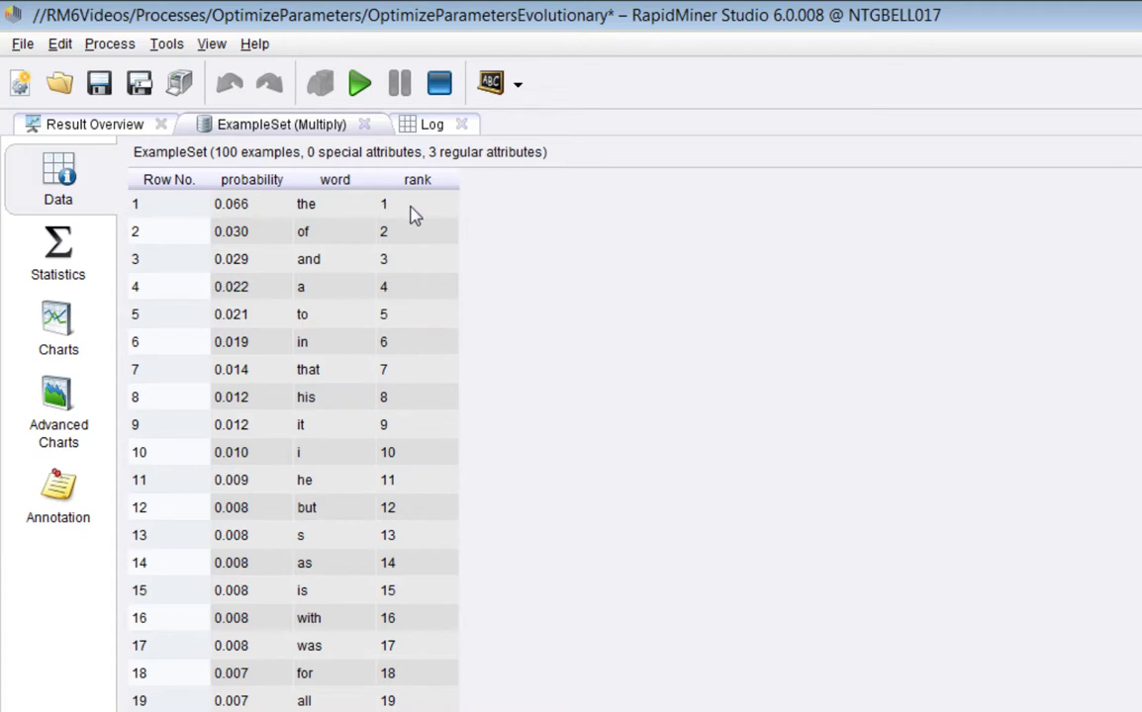
# - Show the Macros view in the results perspective and examine the values of A, B, C and error
pyautogui.click(224, 47)
pyautogui.moveTo(297, 116)
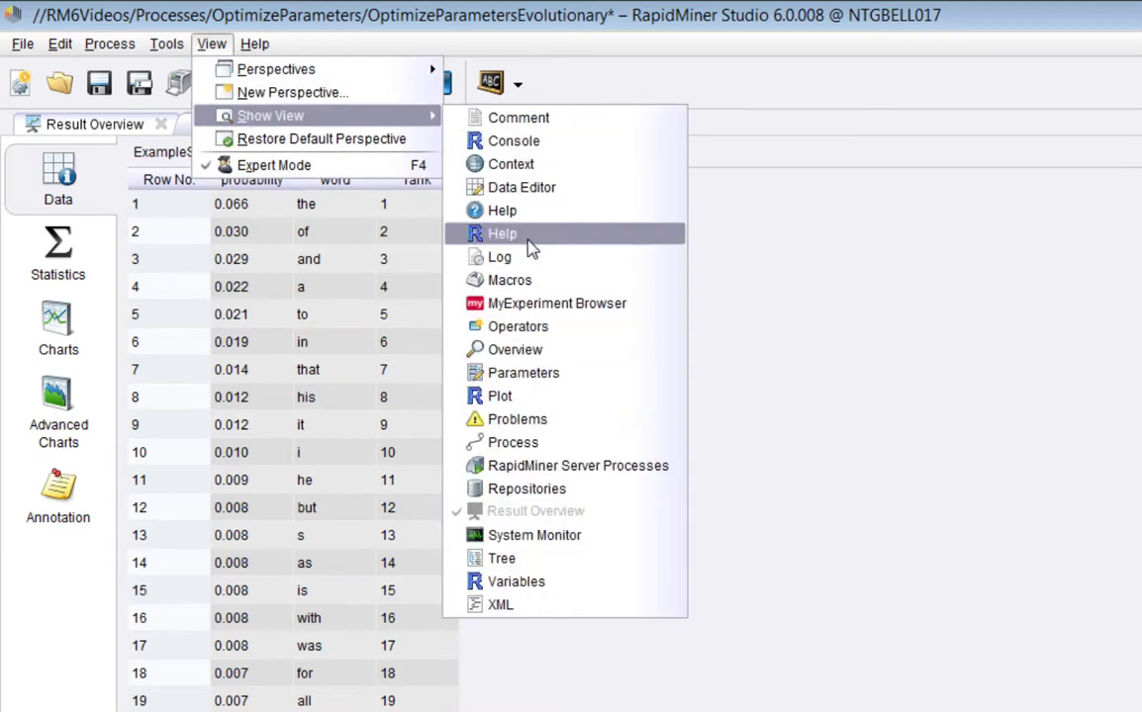
pyautogui.click(524, 280)
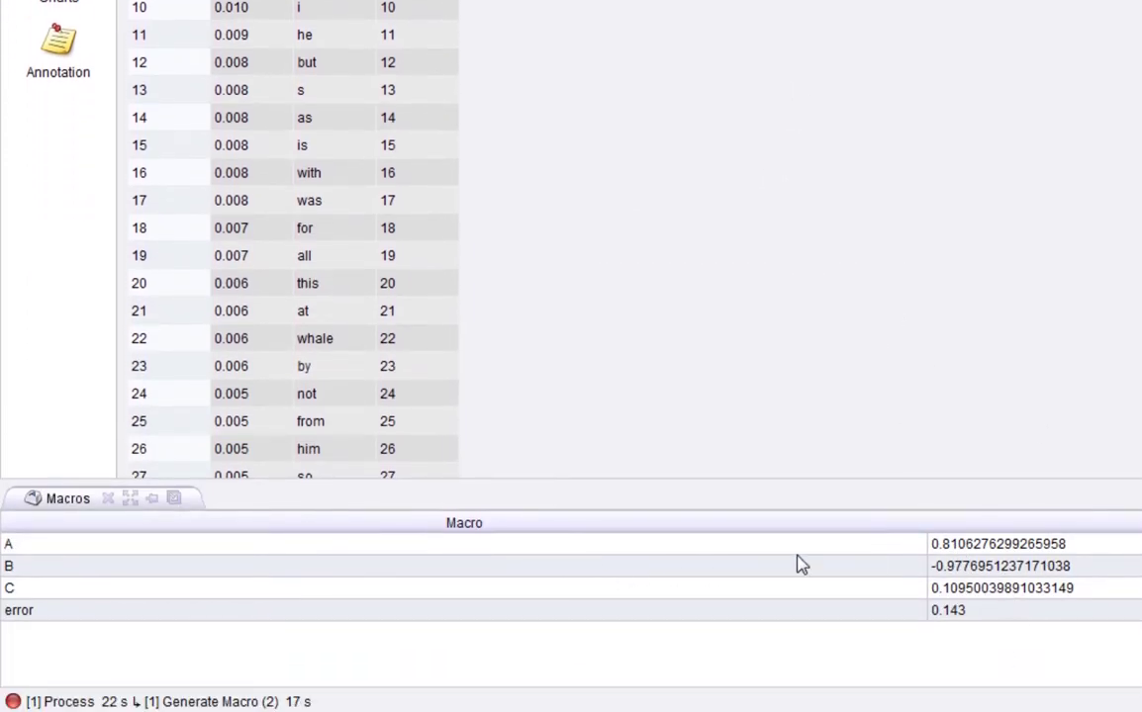
# - Check macros A, B and C while resuming the paused run, and examine the estimatedProbability and probabilityDifference columns of the Generate Attributes (2) results
pyautogui.moveTo(949, 544); pyautogui.dragTo(973, 588)
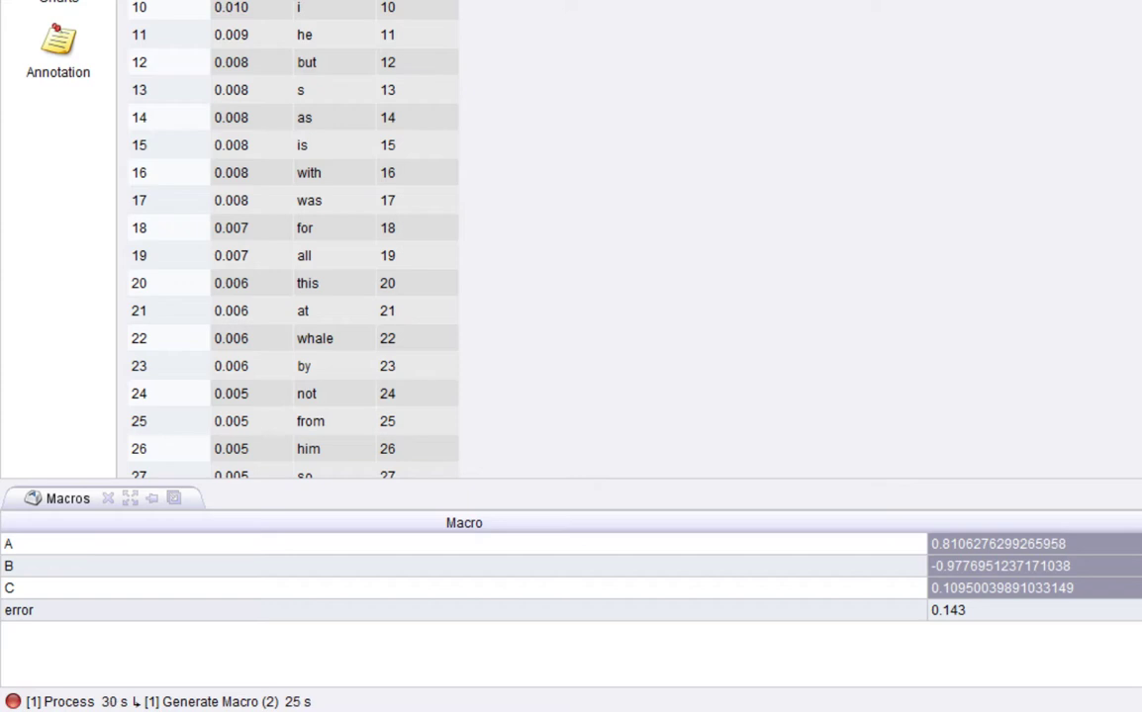
pyautogui.moveTo(950, 544); pyautogui.dragTo(974, 594)
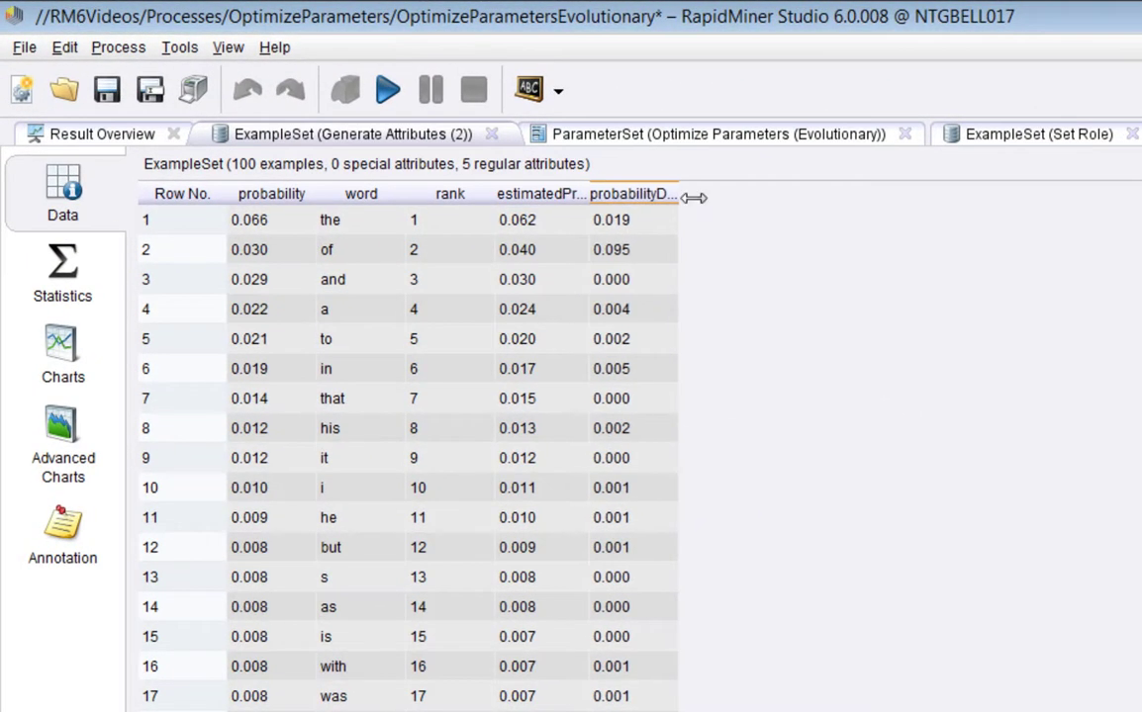
pyautogui.moveTo(694, 197); pyautogui.dragTo(926, 203)
pyautogui.moveTo(563, 224); pyautogui.dragTo(757, 229)
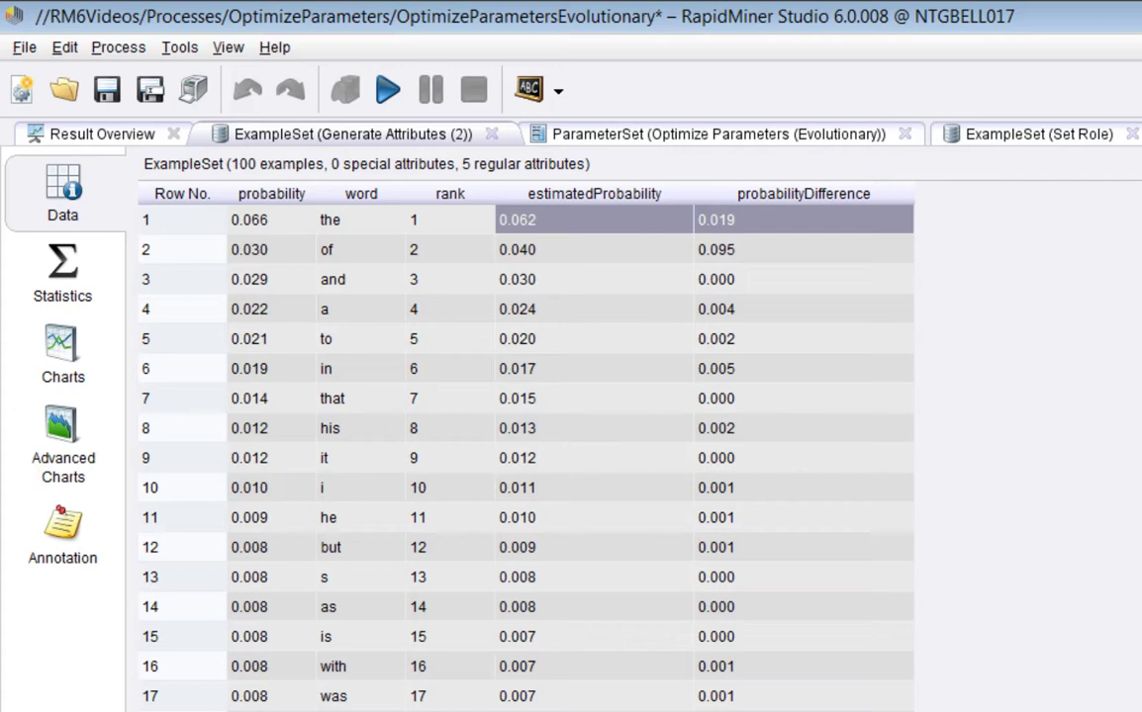
# - Compare the optimized parameter set with the A, B, C and error macros, and view the advanced chart of estimatedProbability and probability against rank
pyautogui.click(718, 135)
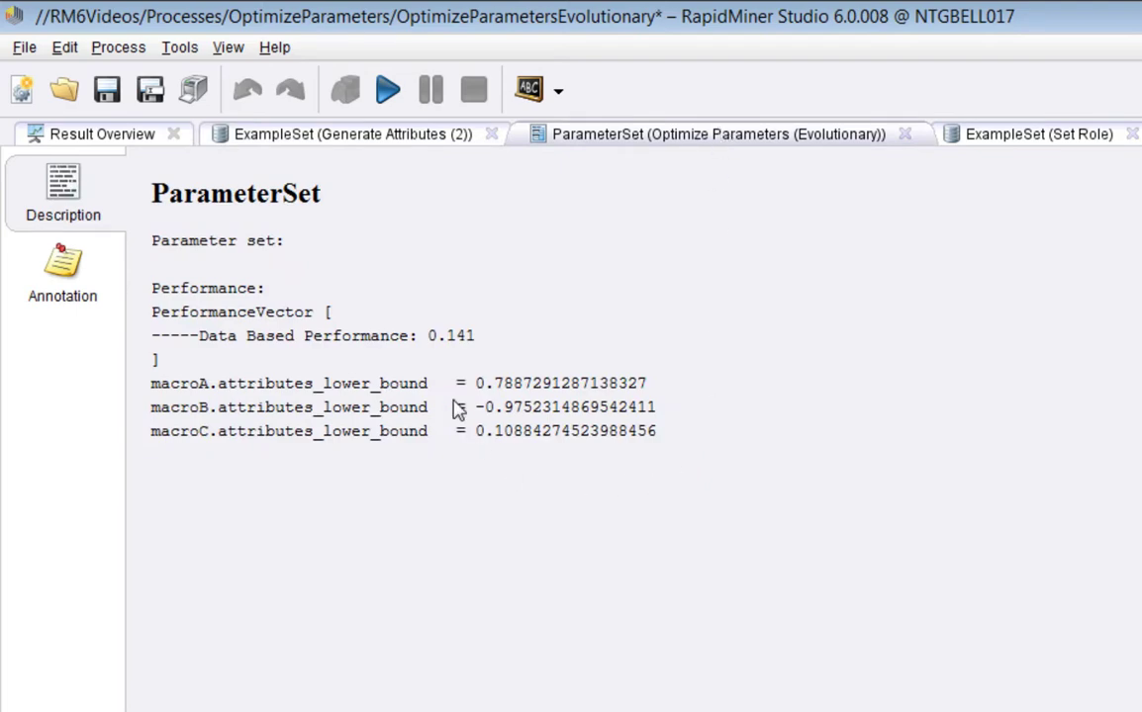
pyautogui.moveTo(483, 385); pyautogui.dragTo(687, 441)
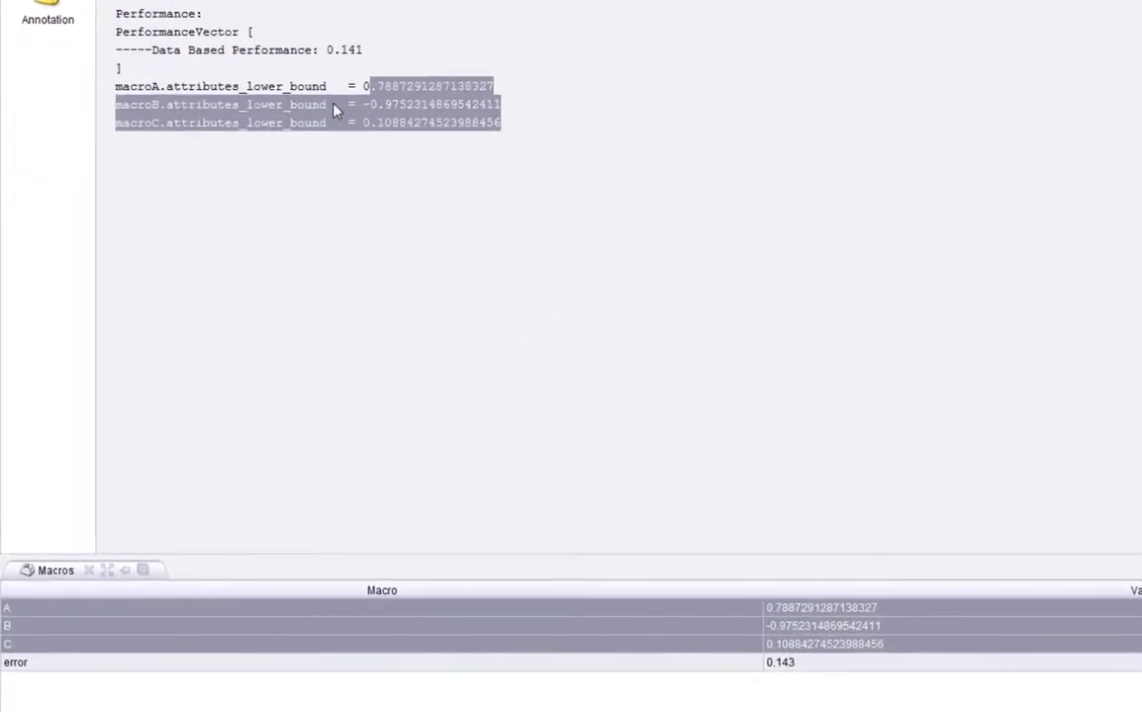
pyautogui.click(33, 672)
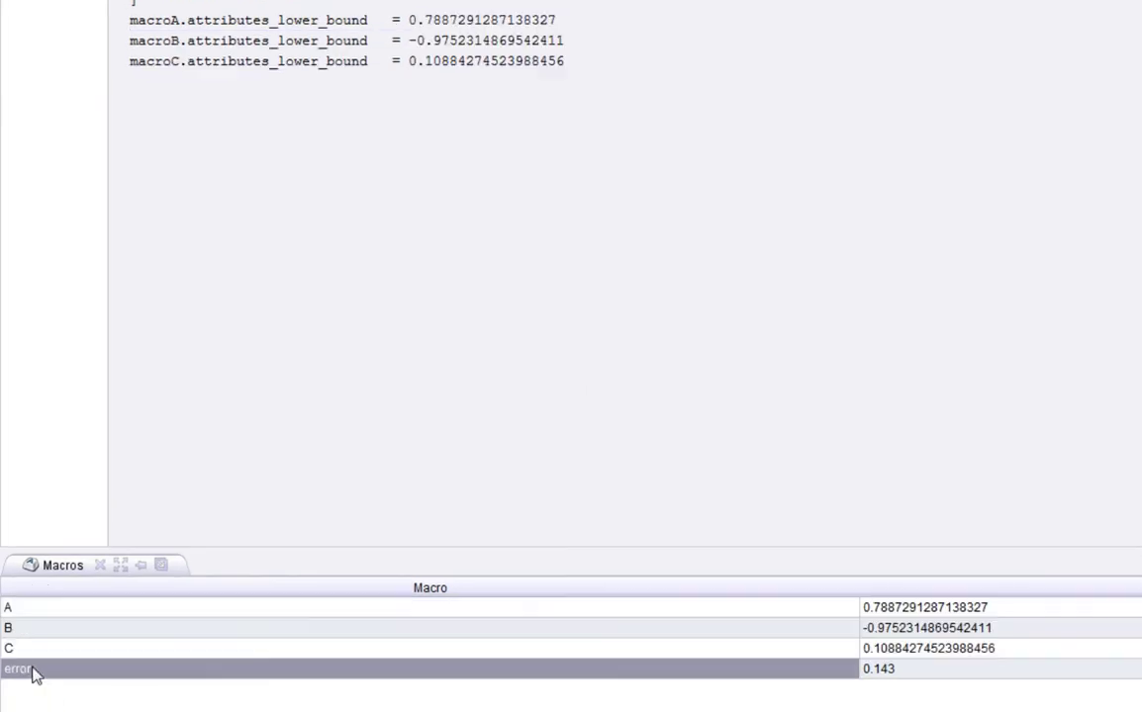
pyautogui.click(914, 680)
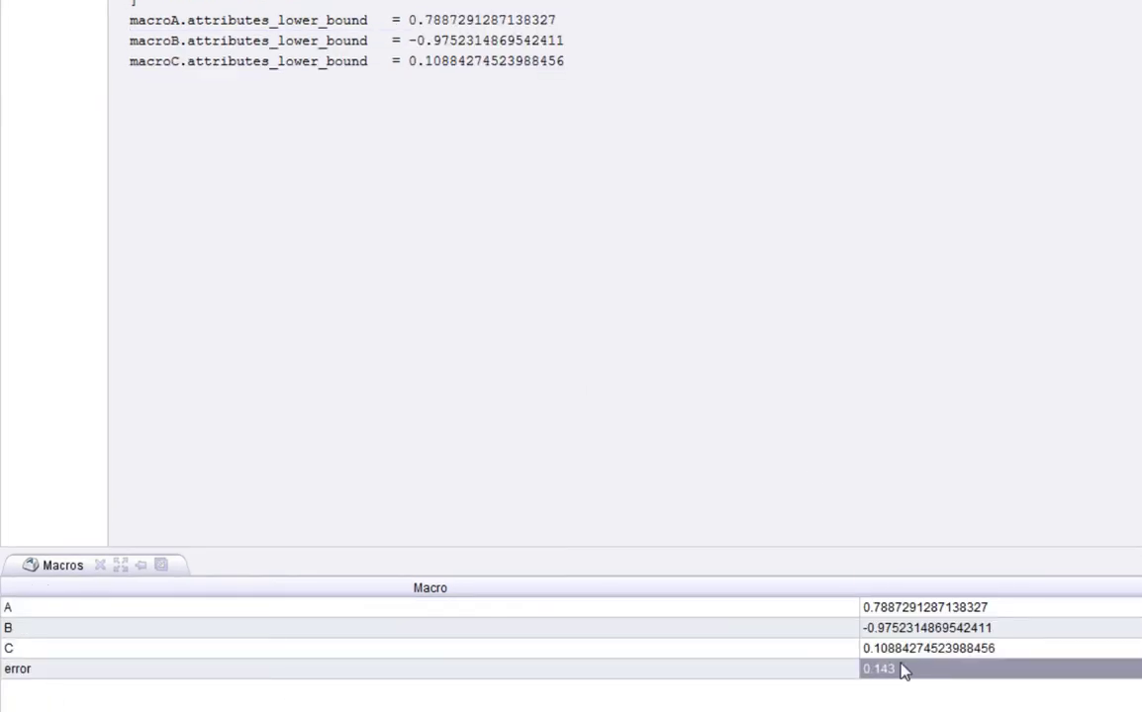
pyautogui.moveTo(409, 24); pyautogui.dragTo(566, 73)
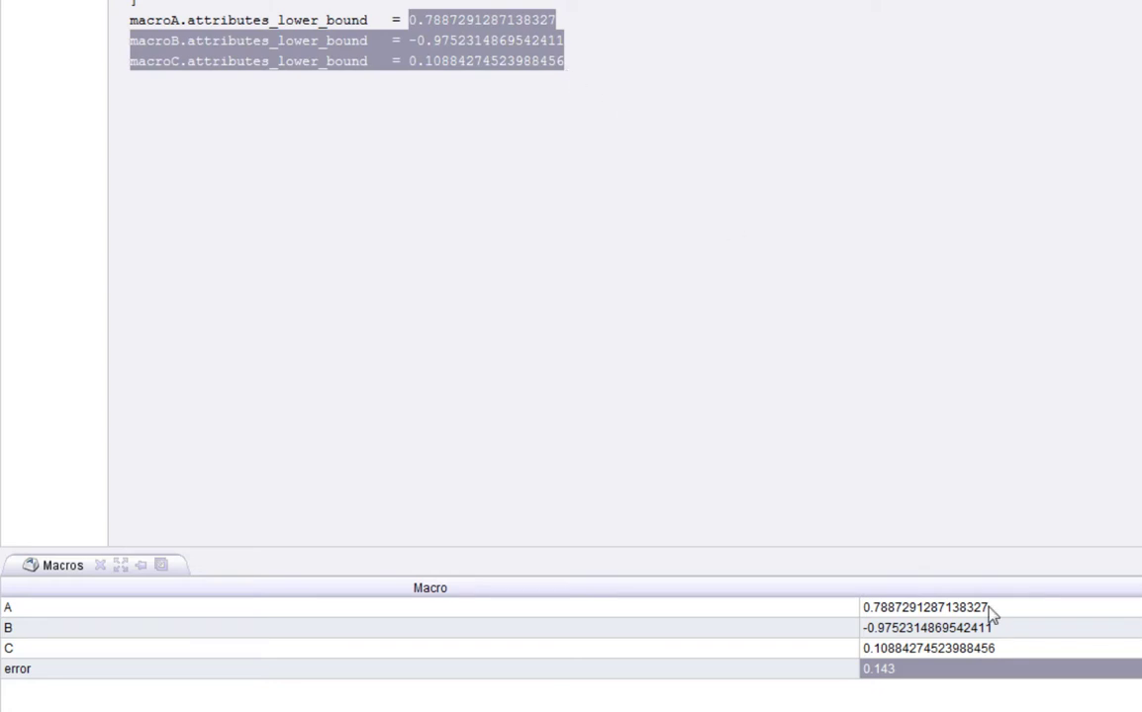
pyautogui.moveTo(896, 607); pyautogui.dragTo(910, 653)
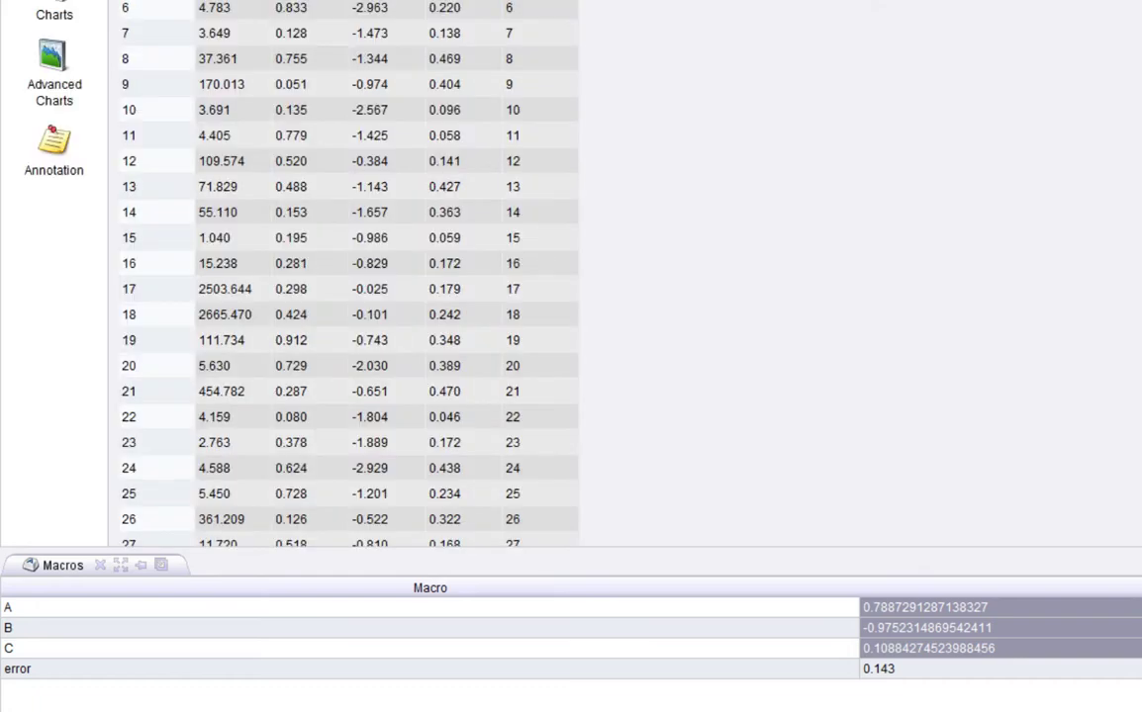
pyautogui.click(54, 60)
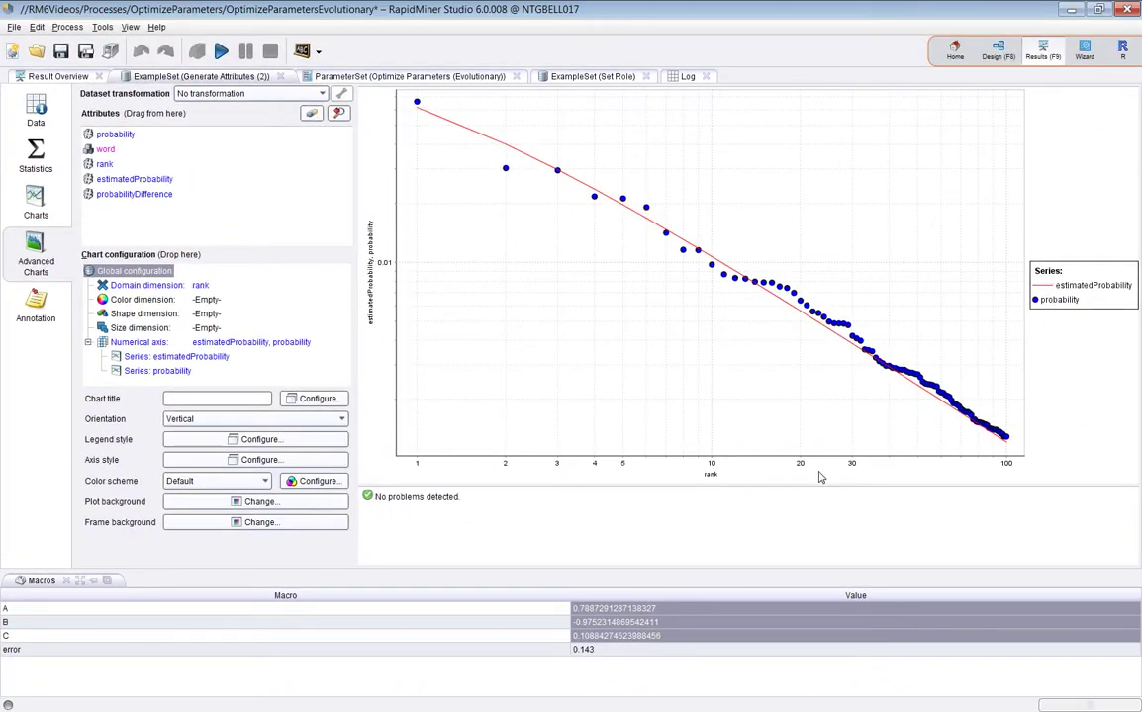
# - Return to the process design and remove the before and after breakpoints from the Generate Macro (2) operator
pyautogui.click(998, 45)
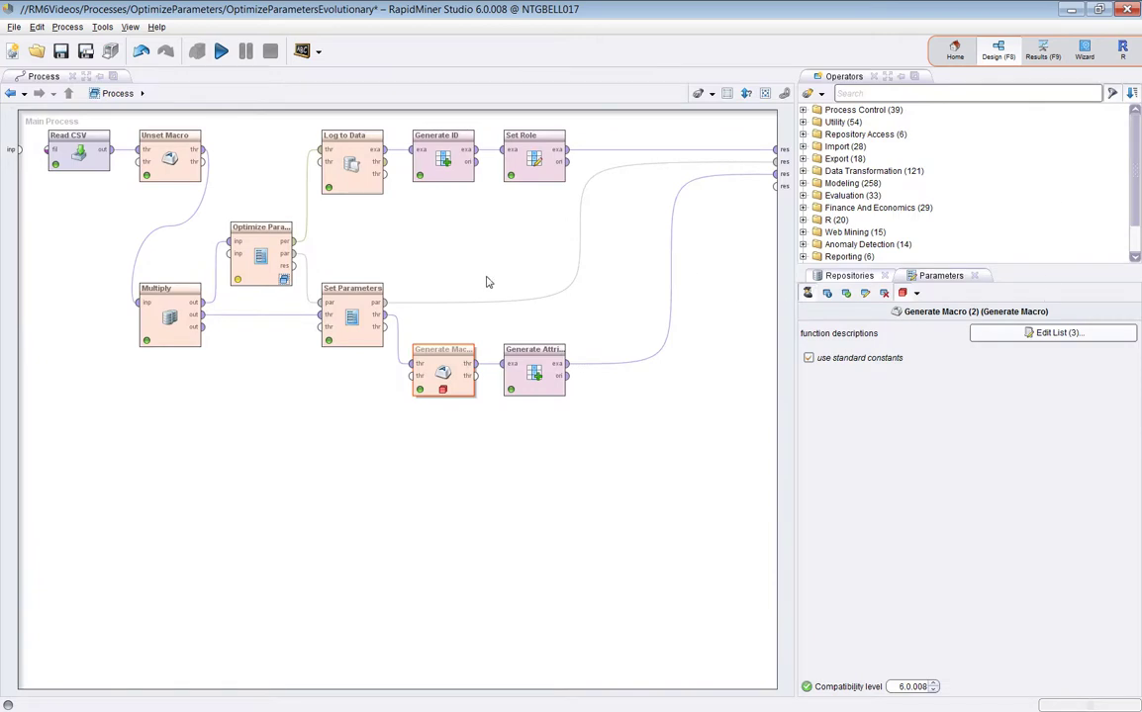
pyautogui.rightClick(450, 381)
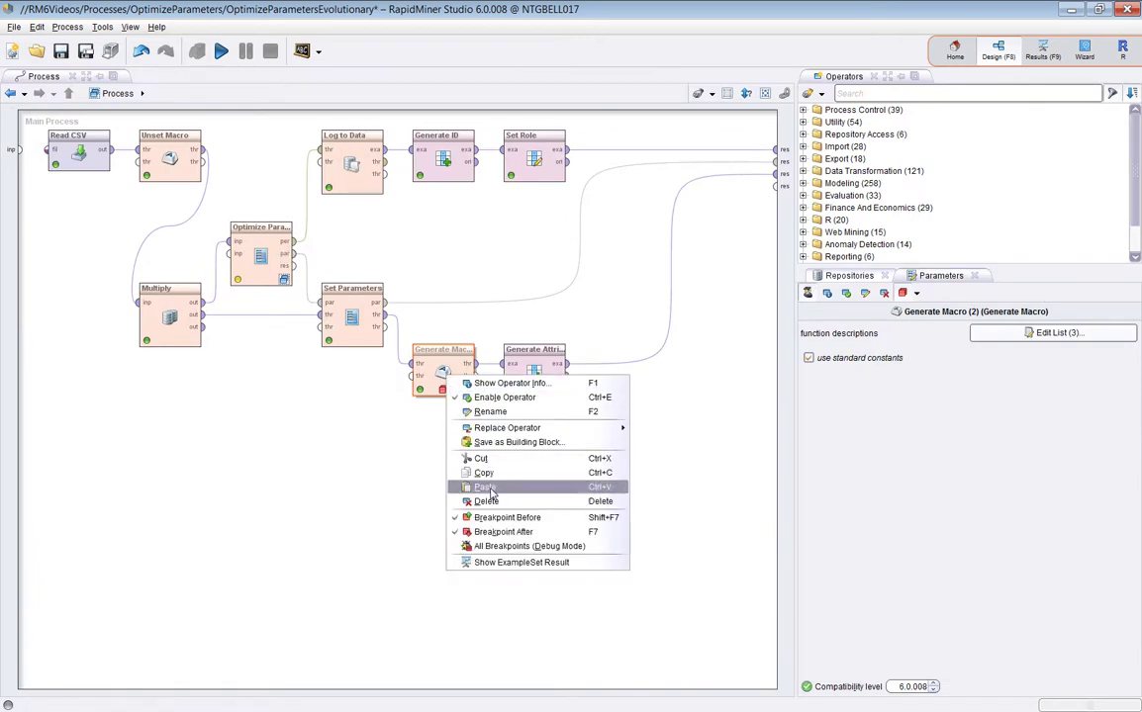
pyautogui.click(500, 530)
pyautogui.rightClick(453, 361)
pyautogui.click(514, 510)
# - Open the Optimize Parameters (Evolutionary) subprocess and review the estimatedProbability and probabilityDifference expressions of its Generate Attributes operator
pyautogui.click(255, 267)
pyautogui.doubleClick(256, 267)
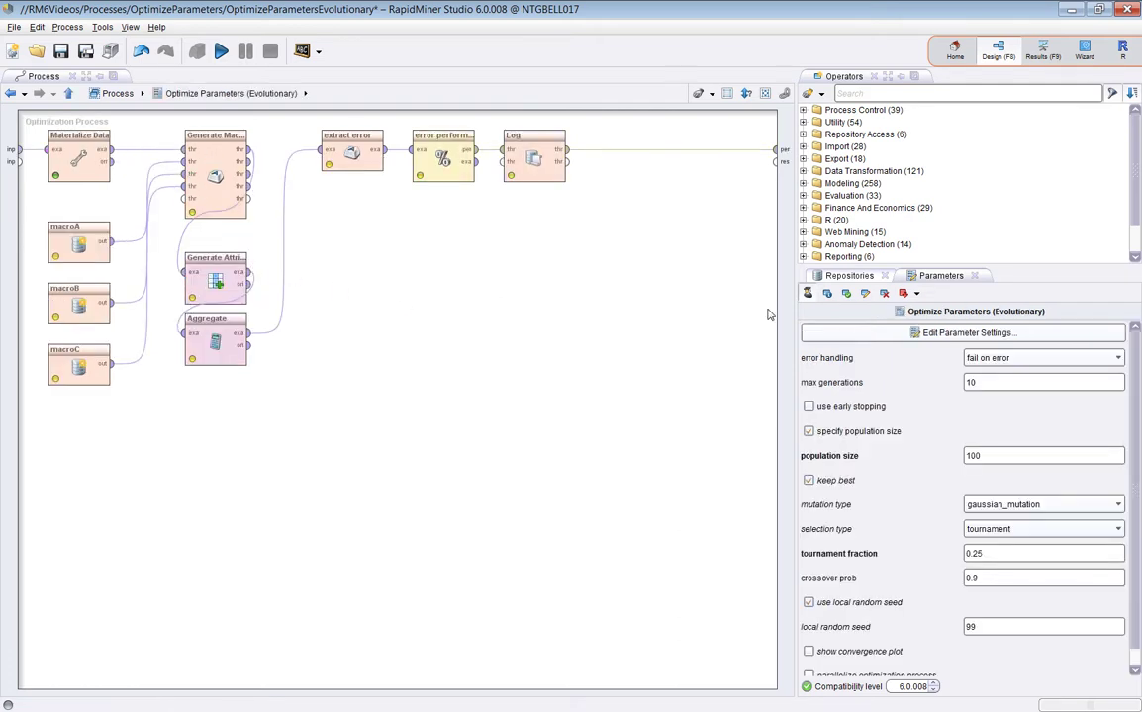
pyautogui.click(201, 279)
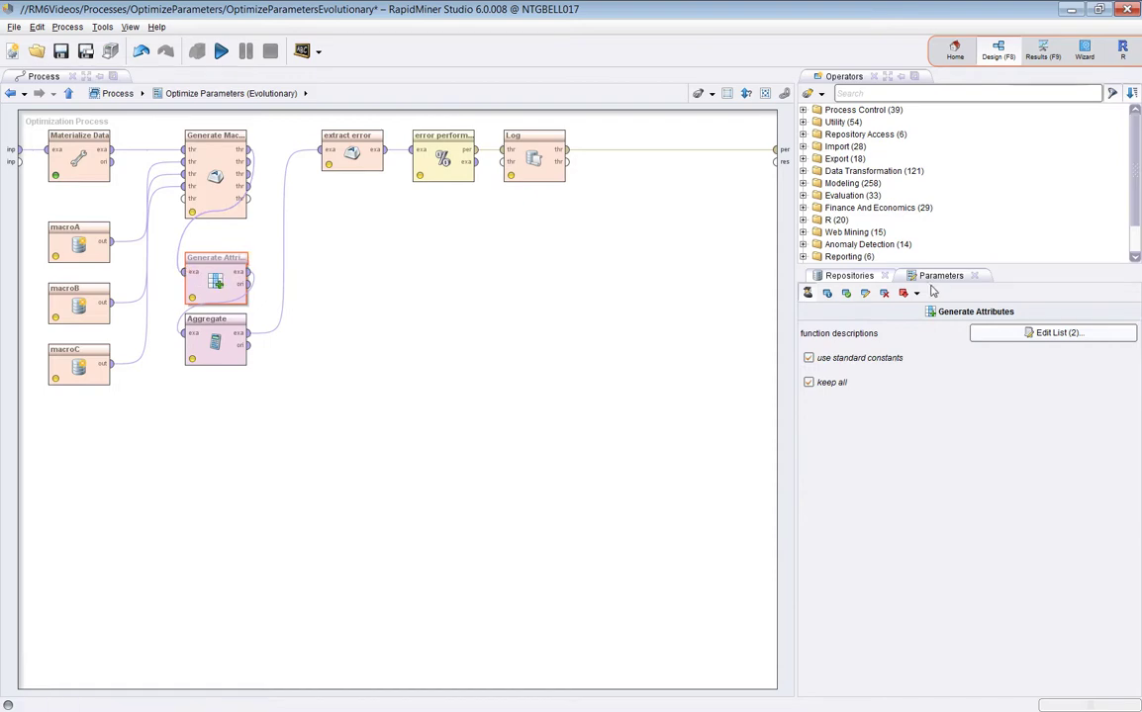
pyautogui.click(982, 334)
pyautogui.click(696, 271)
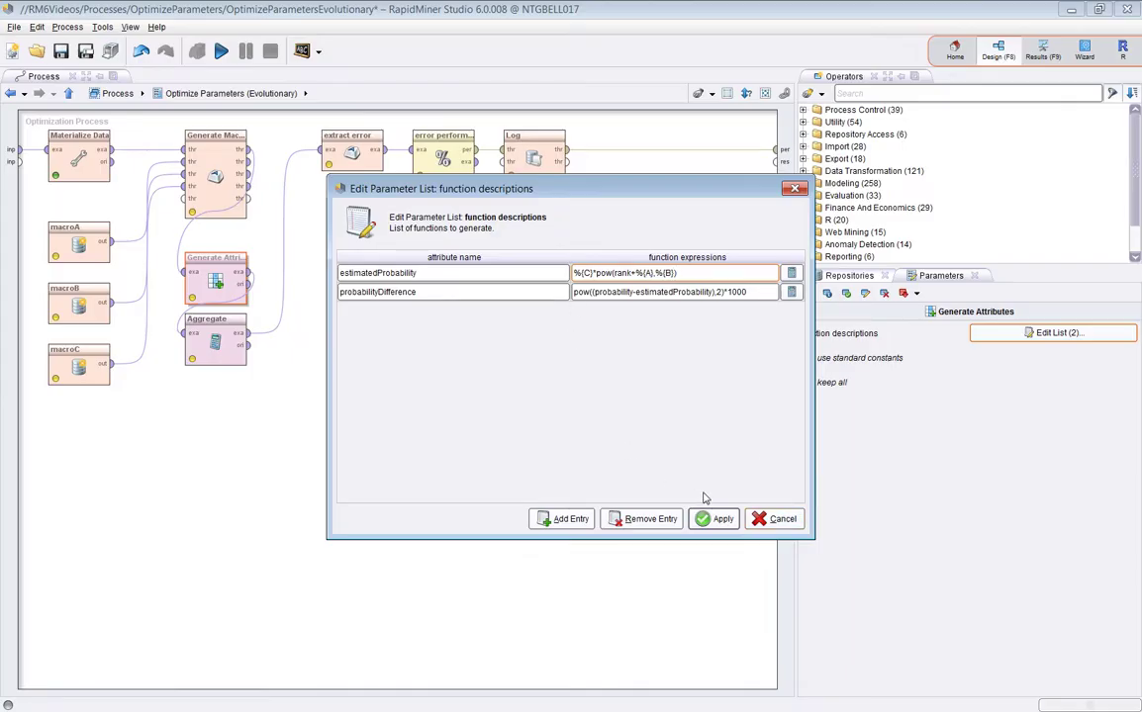
pyautogui.click(714, 518)
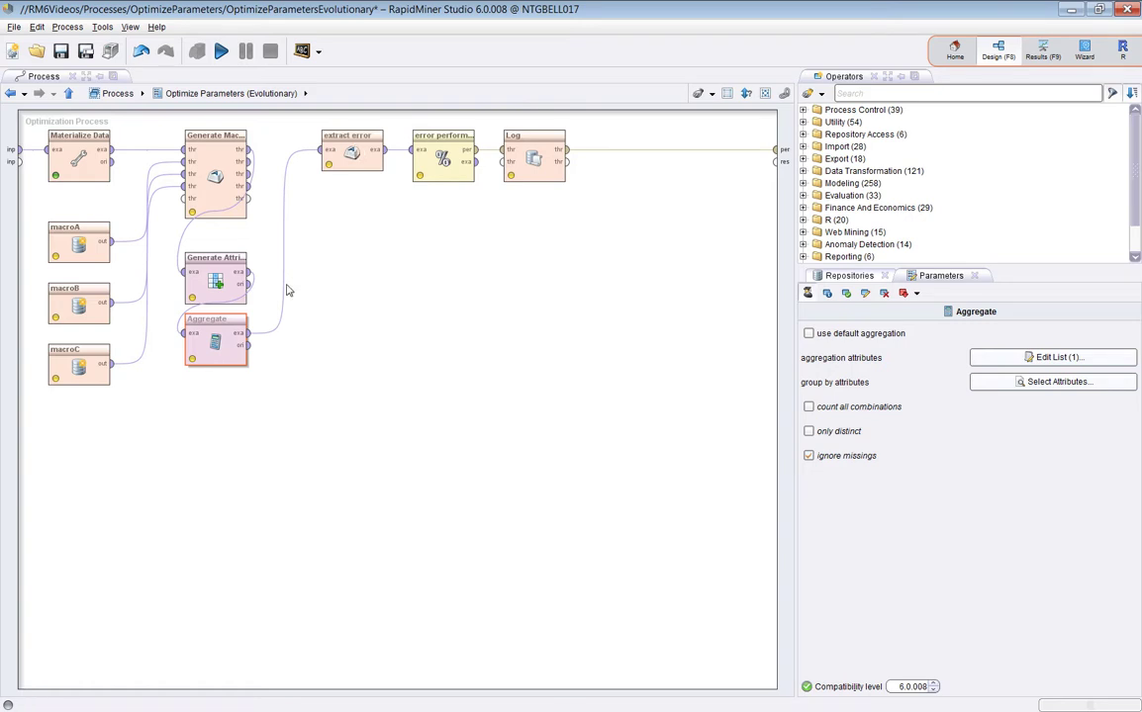
# - Inspect the error calculation inside the optimization subprocess, covering Generate Attributes, Aggregate, extract error, the error performance settings and the macroA operator
pyautogui.click(202, 265)
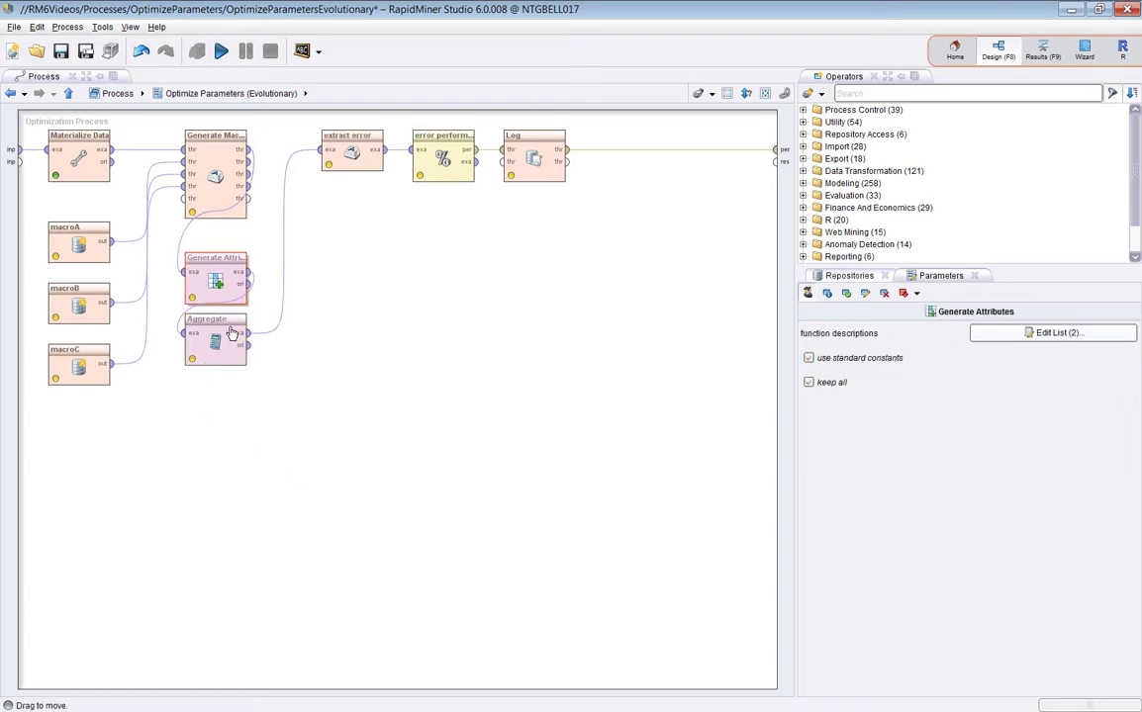
pyautogui.click(351, 154)
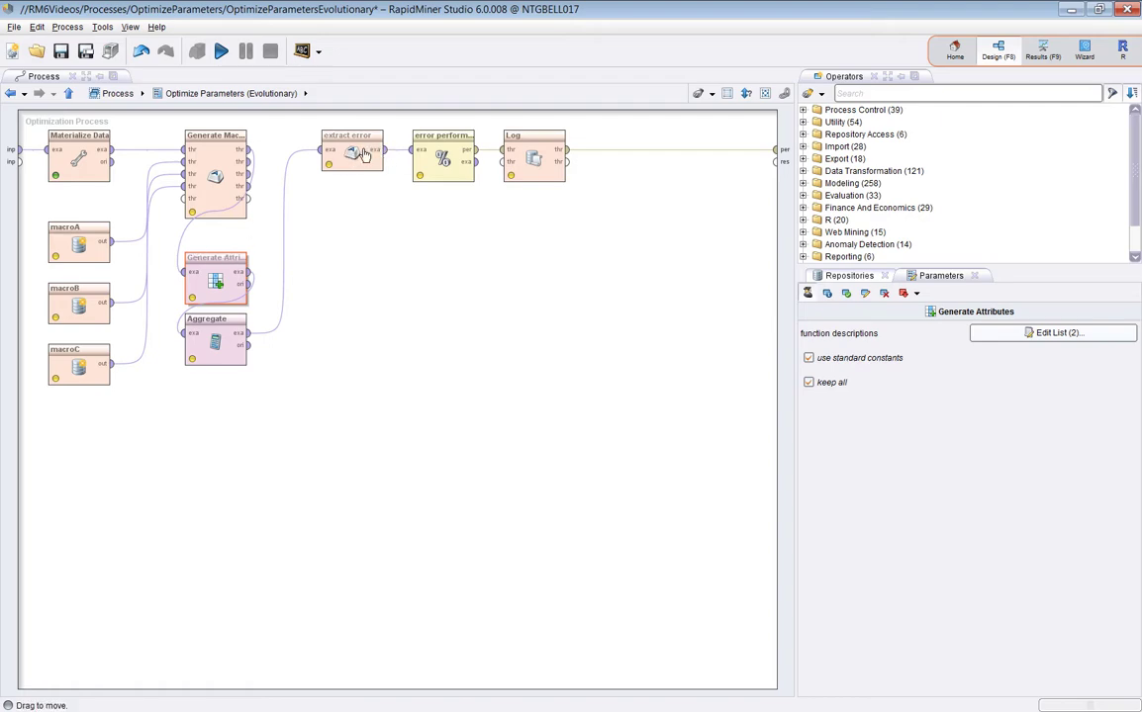
pyautogui.click(444, 161)
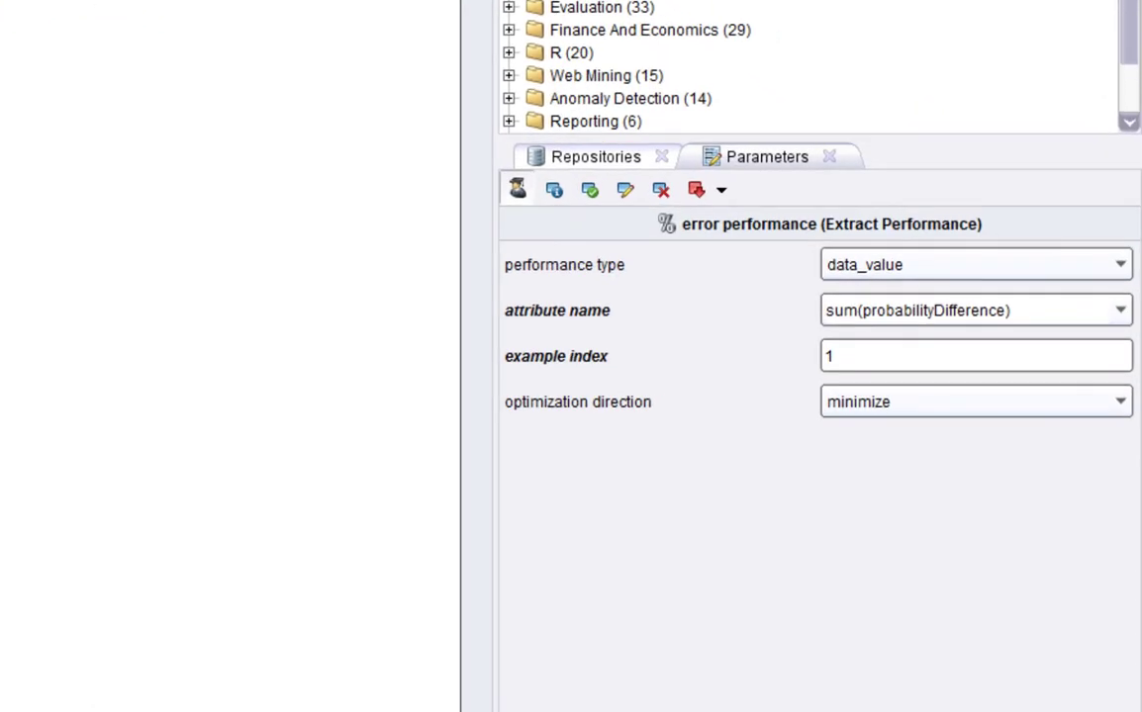
pyautogui.click(79, 242)
pyautogui.click(375, 273)
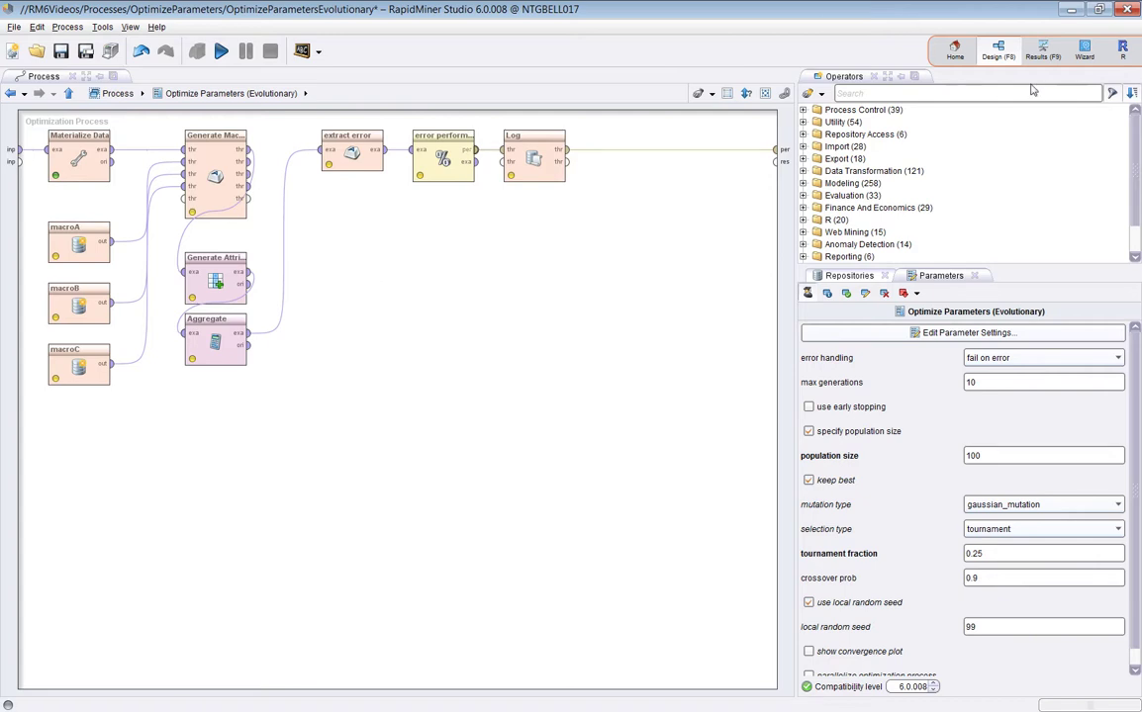
# - Run the whole process again without breakpoints and show the advanced chart of the Generate Attributes (2) results
pyautogui.click(226, 53)
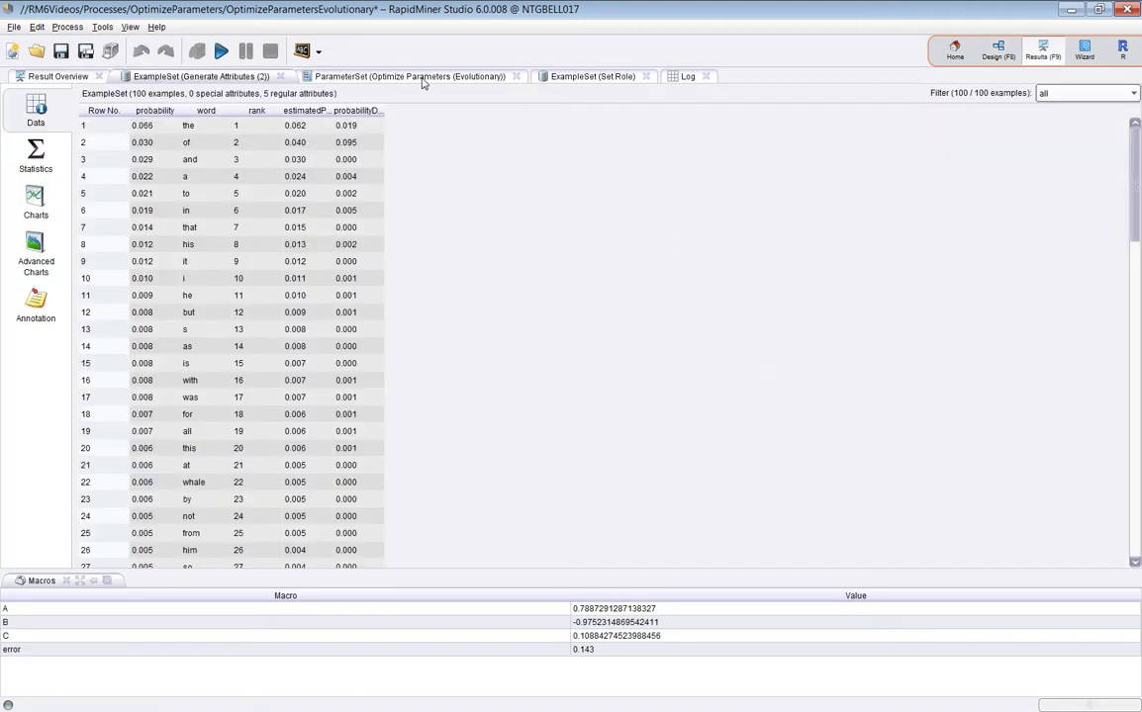
pyautogui.click(35, 252)
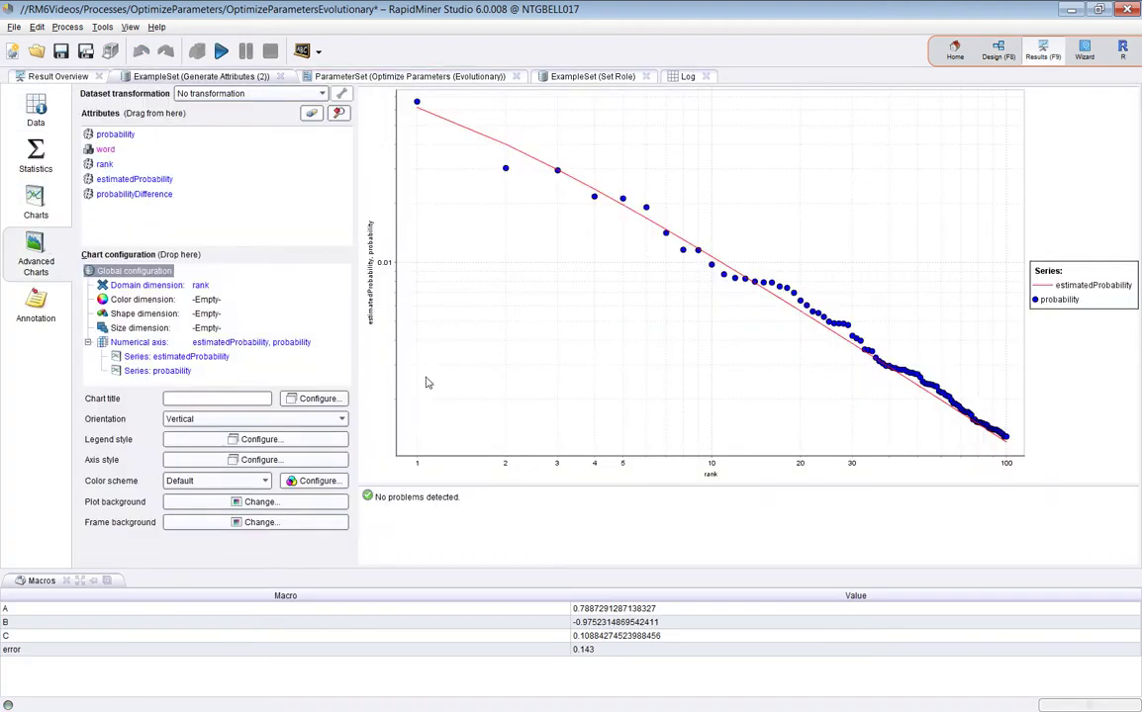